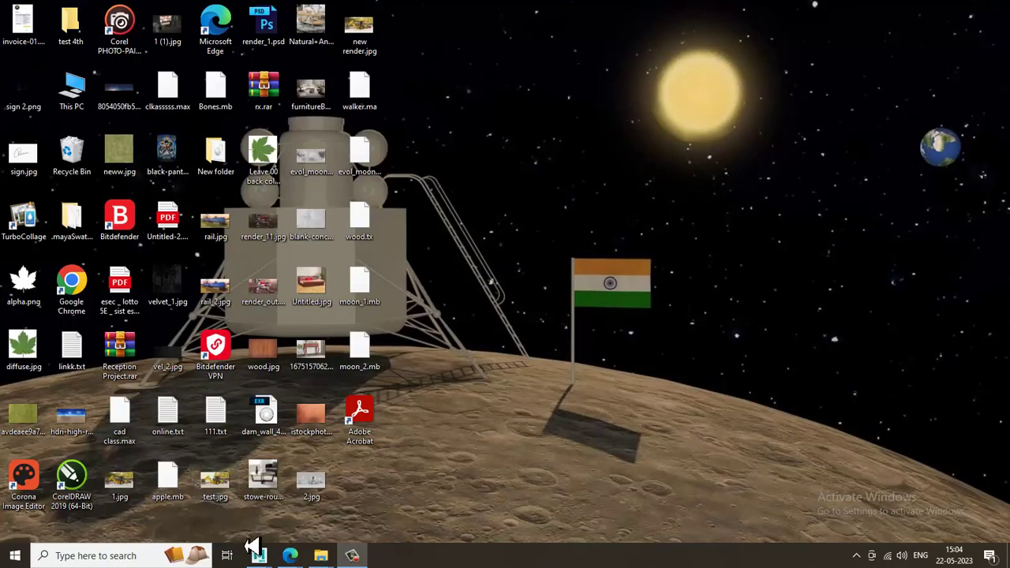
Switch to Maya with the open car scene and clear the current selection
{"action": "mouse_move", "coordinate": [263, 559]}
{"action": "left_click", "coordinate": [316, 509]}
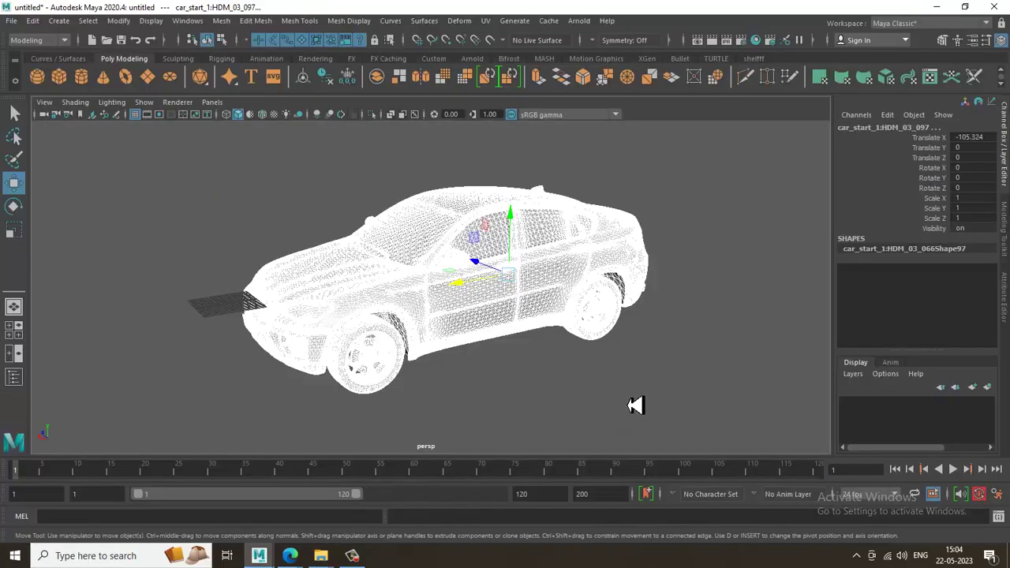
{"action": "left_click", "coordinate": [724, 358]}
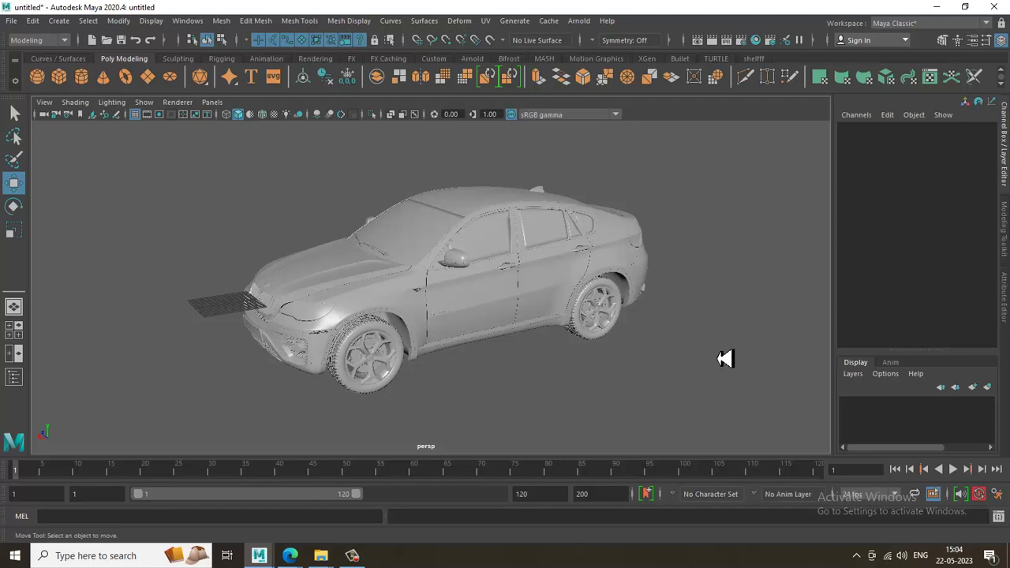
Move all the car parts together upward and along X, to about X -34.75 and Y 26.87, and deselect them
{"action": "mouse_move", "coordinate": [628, 347]}
{"action": "left_mouse_down", "text": "alt"}
{"action": "mouse_move", "coordinate": [608, 344]}
{"action": "mouse_move", "coordinate": [631, 349]}
{"action": "mouse_move", "coordinate": [623, 347]}
{"action": "left_mouse_up", "text": "alt"}
{"action": "left_click_drag", "start_coordinate": [139, 151], "coordinate": [736, 440]}
{"action": "left_click_drag", "start_coordinate": [523, 205], "coordinate": [520, 180]}
{"action": "left_click_drag", "start_coordinate": [456, 234], "coordinate": [321, 263]}
{"action": "left_click", "coordinate": [714, 324]}
{"action": "left_click_drag", "start_coordinate": [412, 275], "coordinate": [577, 308], "text": "alt"}
{"action": "right_click_drag", "start_coordinate": [577, 308], "coordinate": [591, 329], "text": "alt"}
{"action": "left_click_drag", "start_coordinate": [557, 296], "coordinate": [444, 278], "text": "alt"}
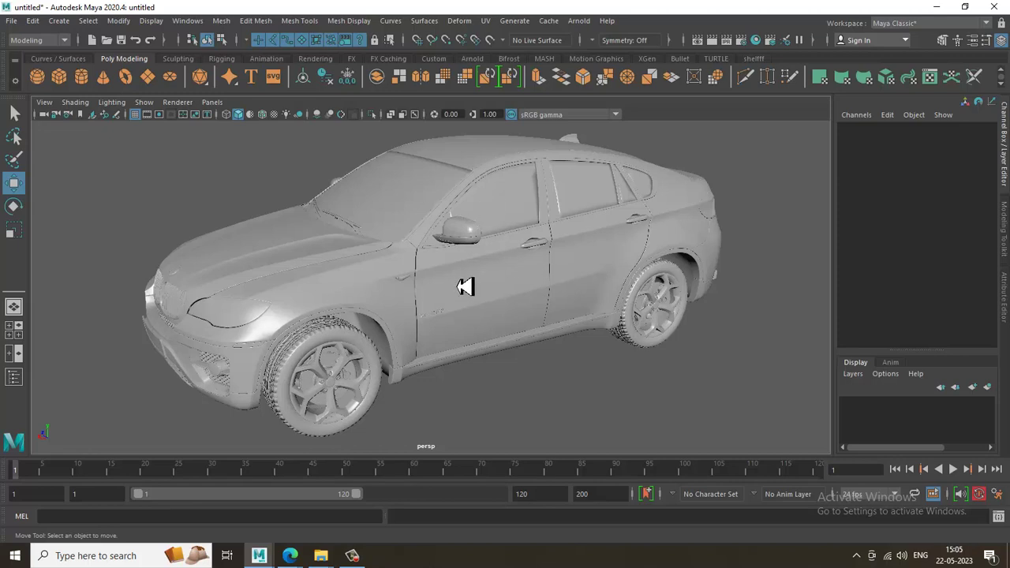
Freeze the transformations of the car body
{"action": "left_click", "coordinate": [523, 327]}
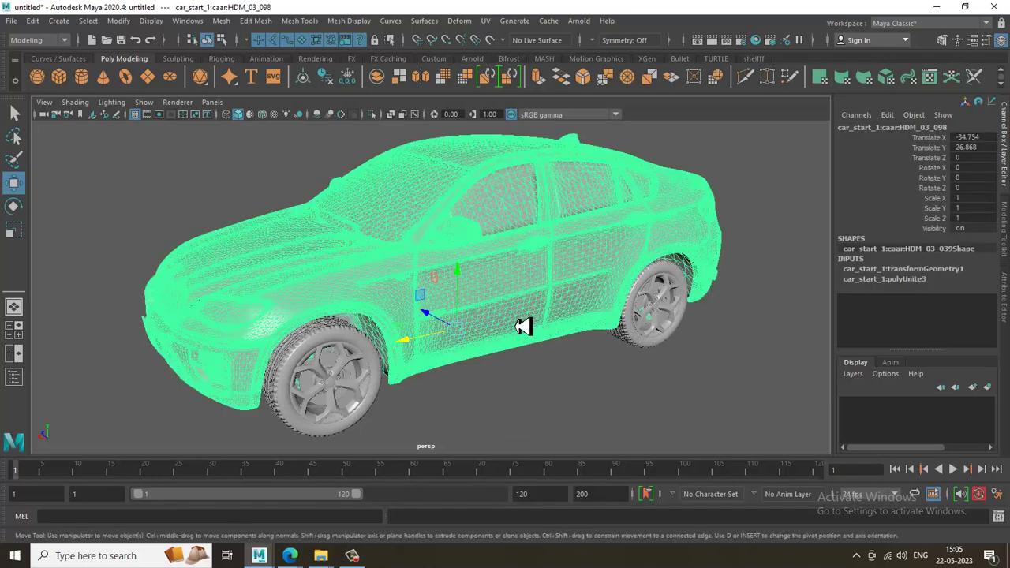
{"action": "left_click_drag", "start_coordinate": [500, 356], "coordinate": [537, 367], "text": "alt"}
{"action": "right_click_drag", "start_coordinate": [542, 339], "coordinate": [547, 350], "text": "alt"}
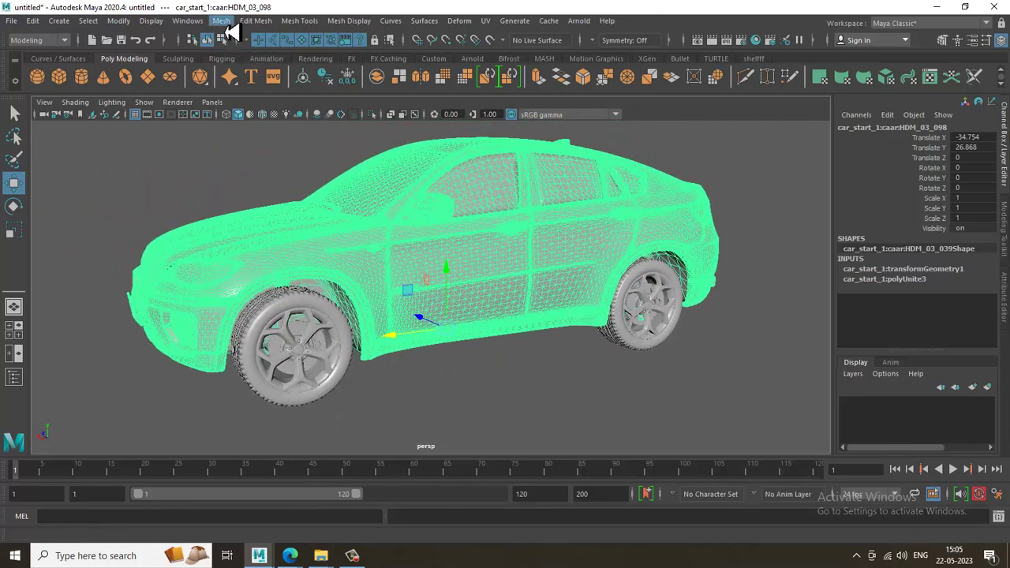
{"action": "left_click", "coordinate": [226, 23]}
{"action": "mouse_move", "coordinate": [125, 31]}
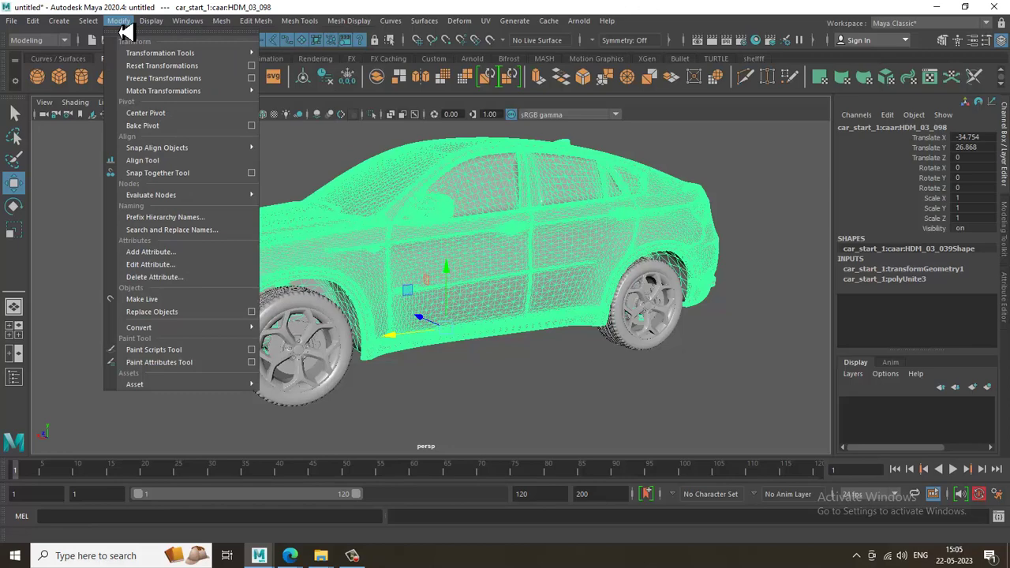
{"action": "left_click", "coordinate": [353, 557]}
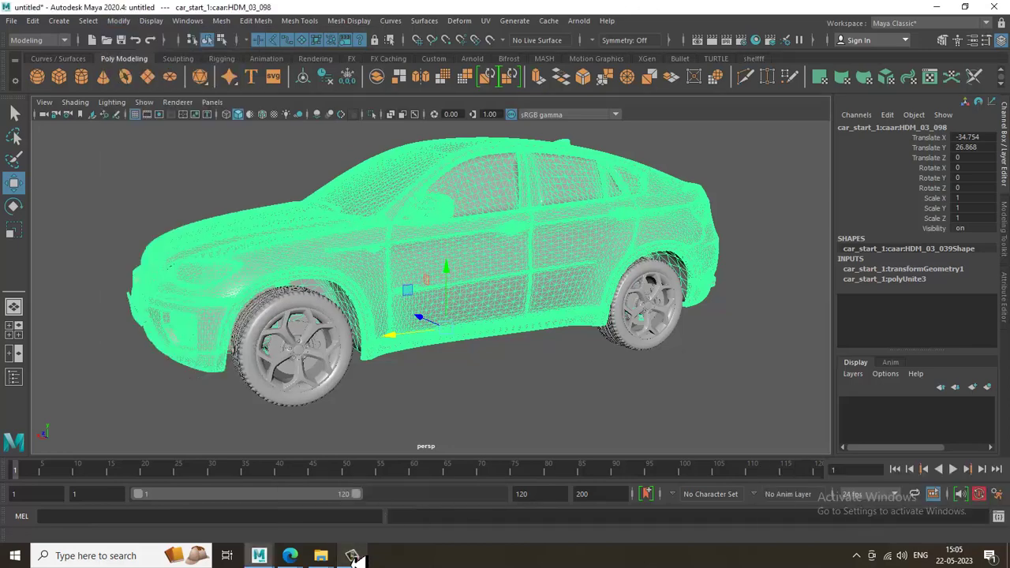
{"action": "left_click", "coordinate": [126, 21]}
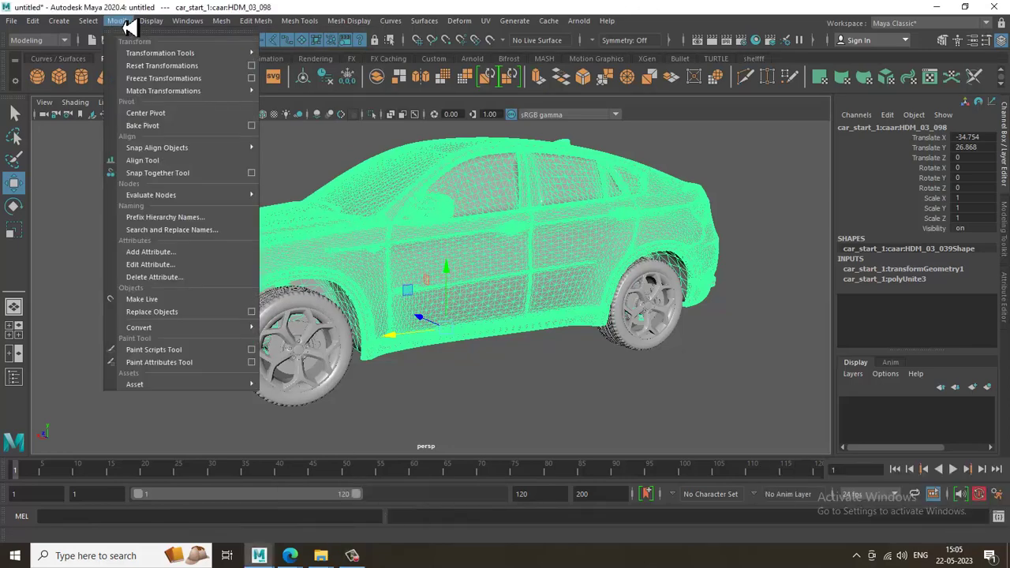
{"action": "left_click", "coordinate": [180, 81]}
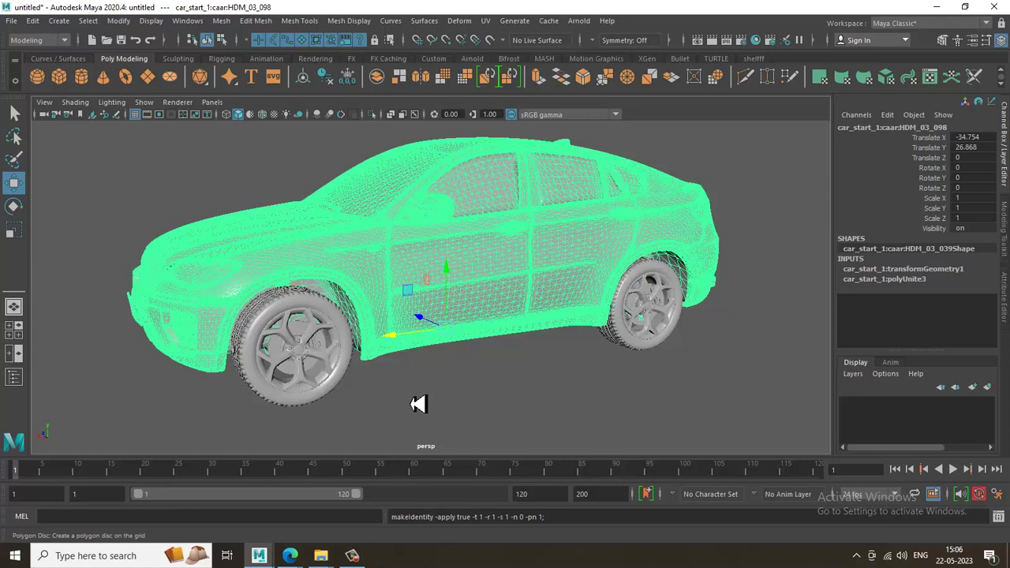
{"action": "left_click", "coordinate": [351, 555]}
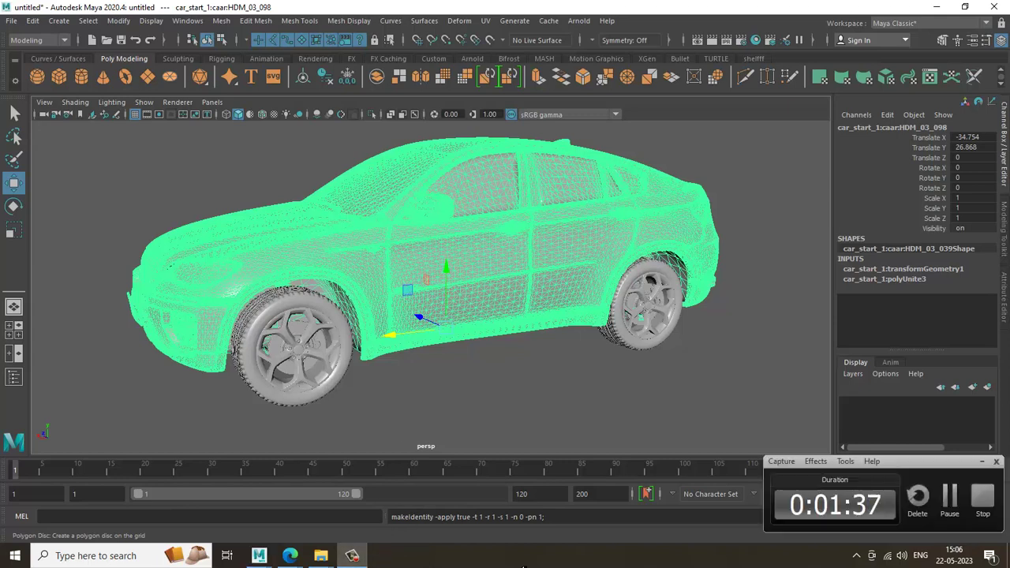
{"action": "left_click", "coordinate": [957, 503]}
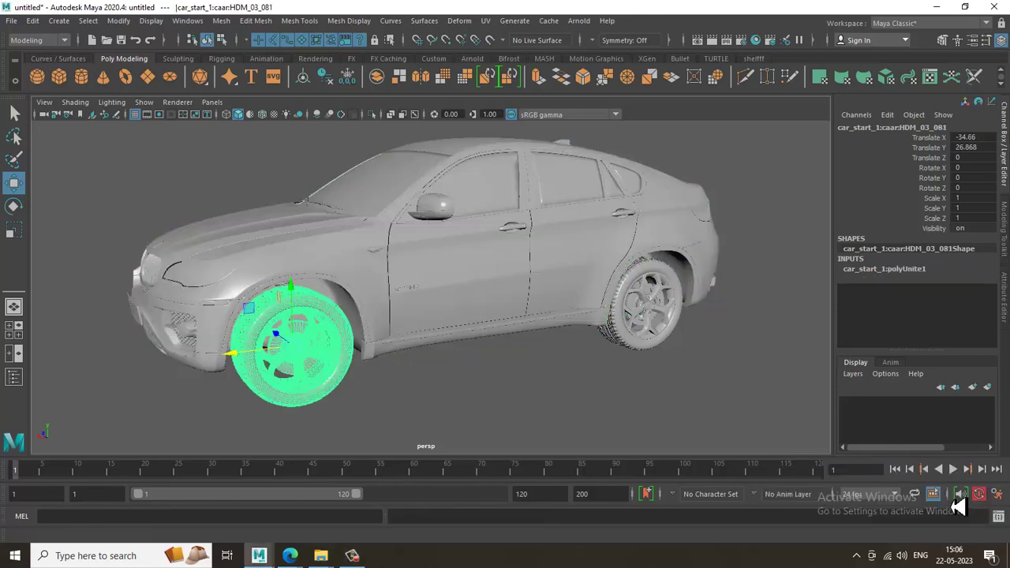
Select the front and rear wheels on both sides of the car and freeze their transformations
{"action": "left_click", "coordinate": [481, 263]}
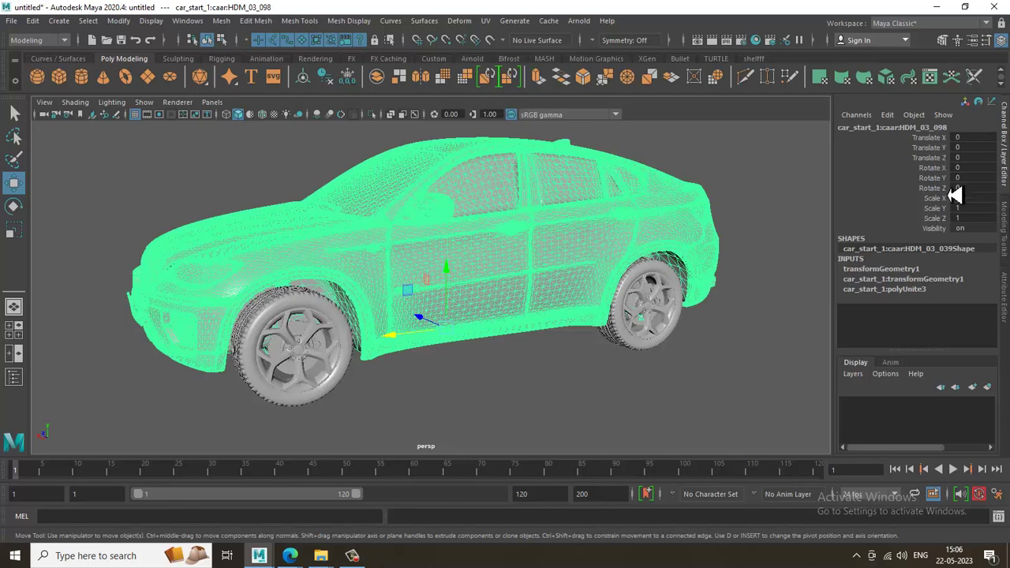
{"action": "left_click", "coordinate": [322, 349]}
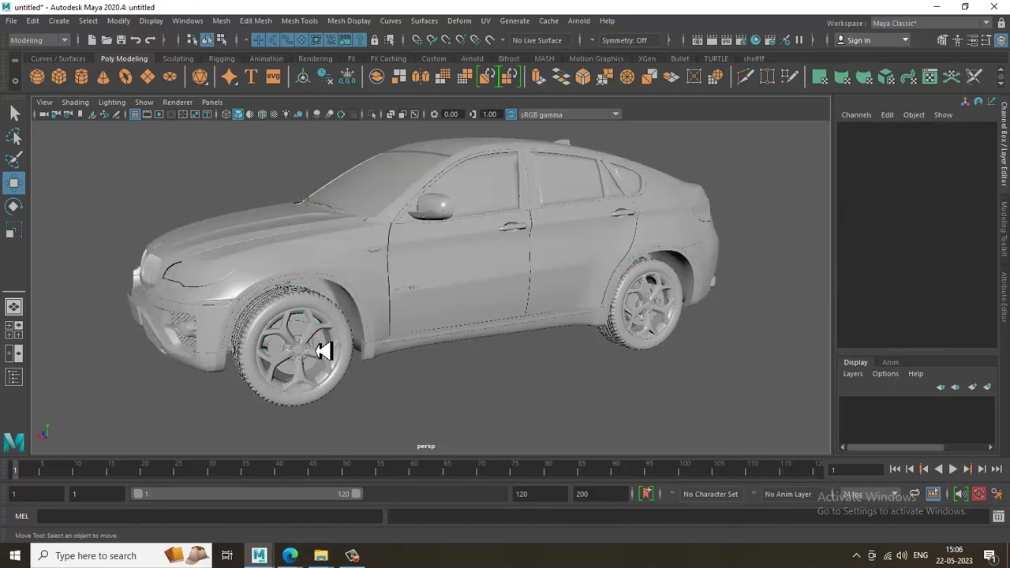
{"action": "left_click_drag", "start_coordinate": [270, 339], "coordinate": [676, 263], "text": "alt"}
{"action": "left_click", "coordinate": [673, 263]}
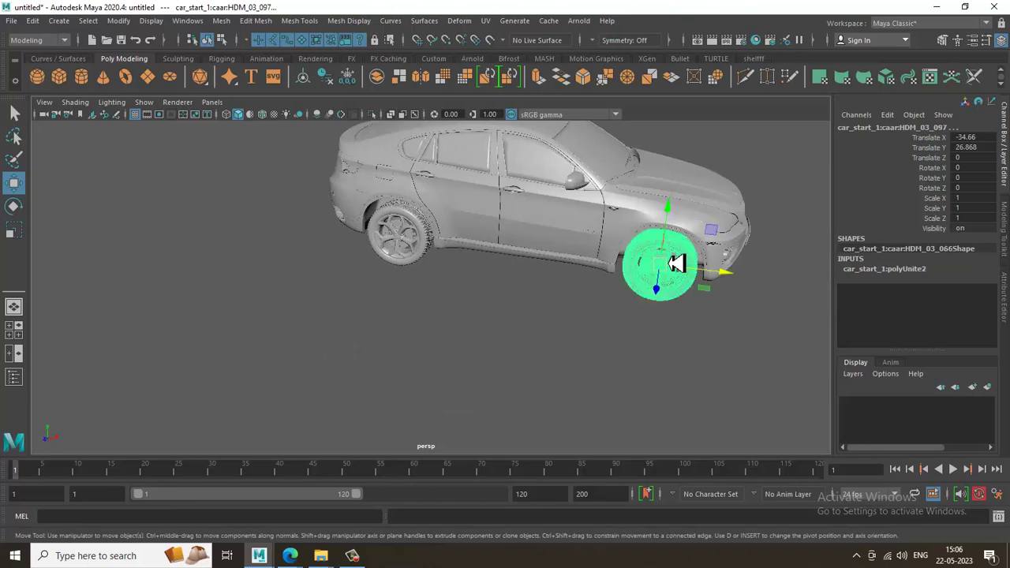
{"action": "left_click", "coordinate": [399, 237], "text": "shift"}
{"action": "left_click_drag", "start_coordinate": [399, 237], "coordinate": [501, 351], "text": "alt"}
{"action": "left_click", "coordinate": [456, 376]}
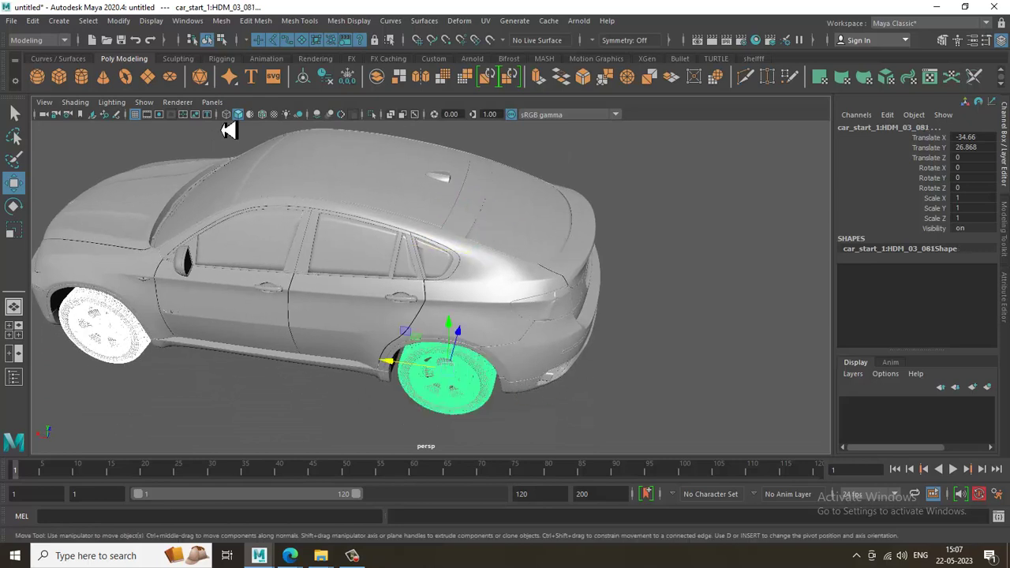
{"action": "left_click", "coordinate": [118, 22]}
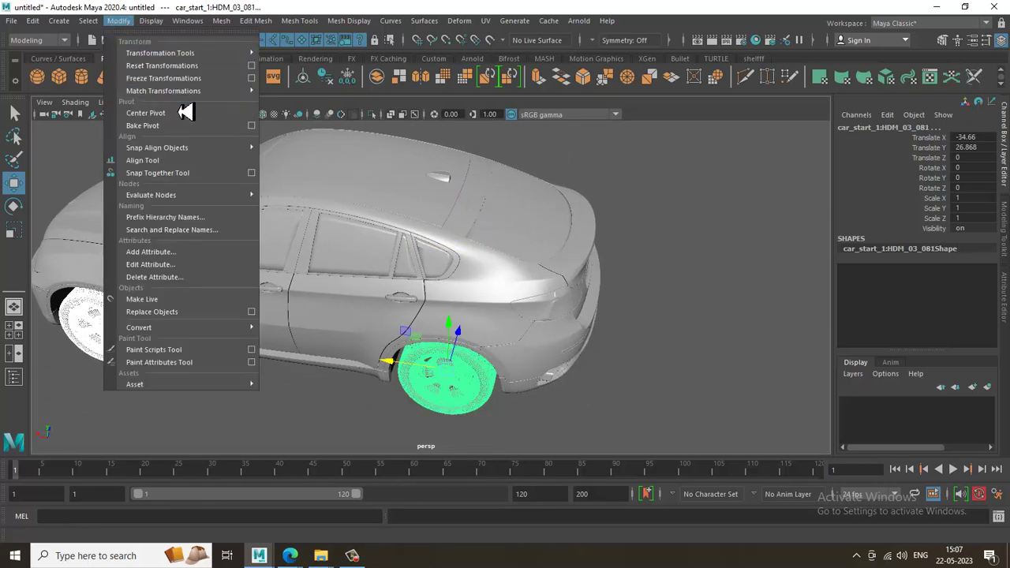
{"action": "left_click", "coordinate": [187, 79]}
{"action": "left_click_drag", "start_coordinate": [430, 344], "coordinate": [500, 323], "text": "alt"}
{"action": "middle_click_drag", "start_coordinate": [500, 322], "coordinate": [512, 353], "text": "alt"}
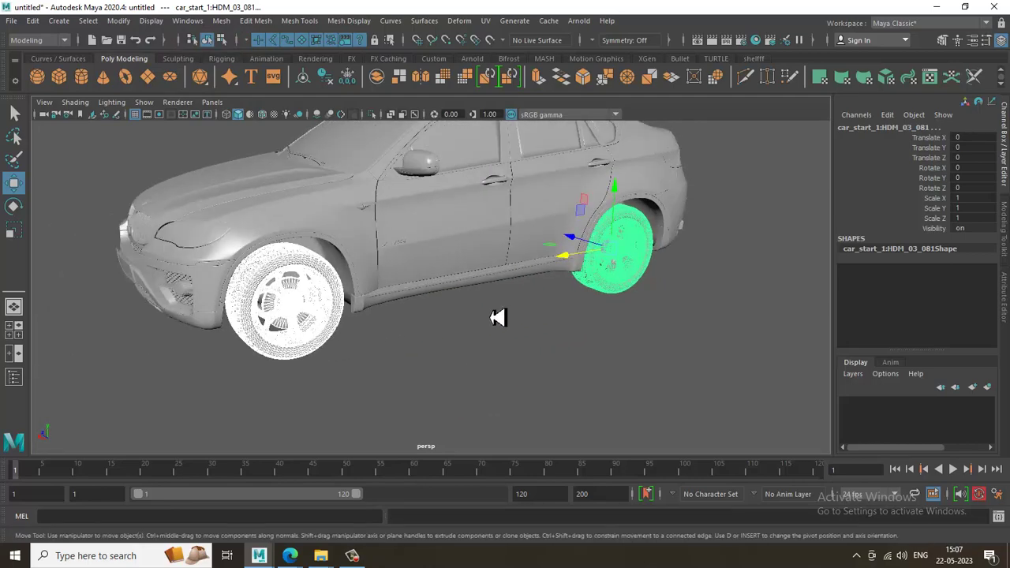
Center the pivot of the car body
{"action": "left_click", "coordinate": [490, 234]}
{"action": "left_click_drag", "start_coordinate": [592, 273], "coordinate": [564, 257], "text": "alt"}
{"action": "left_click_drag", "start_coordinate": [378, 226], "coordinate": [412, 246], "text": "alt"}
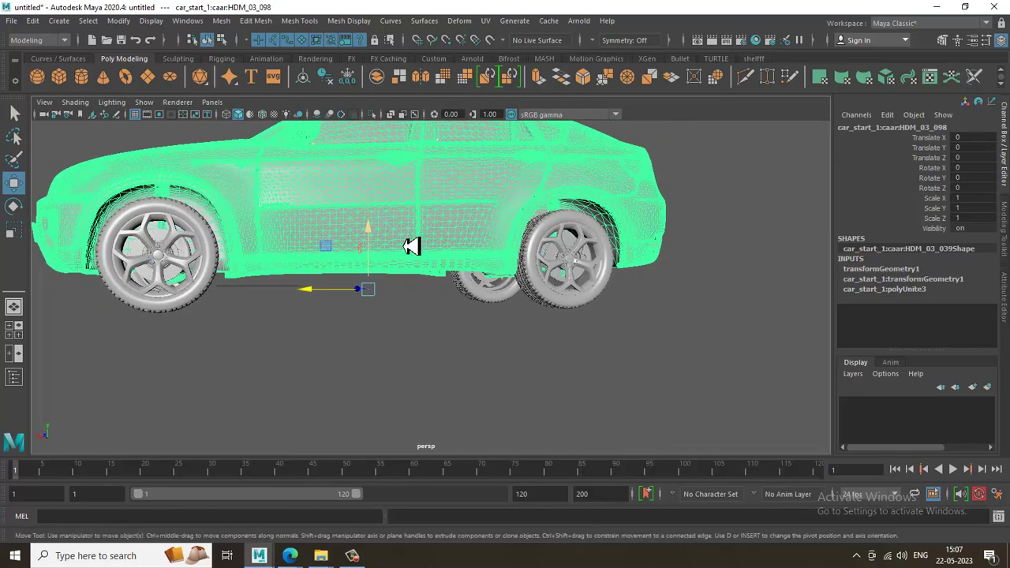
{"action": "key", "text": "d"}
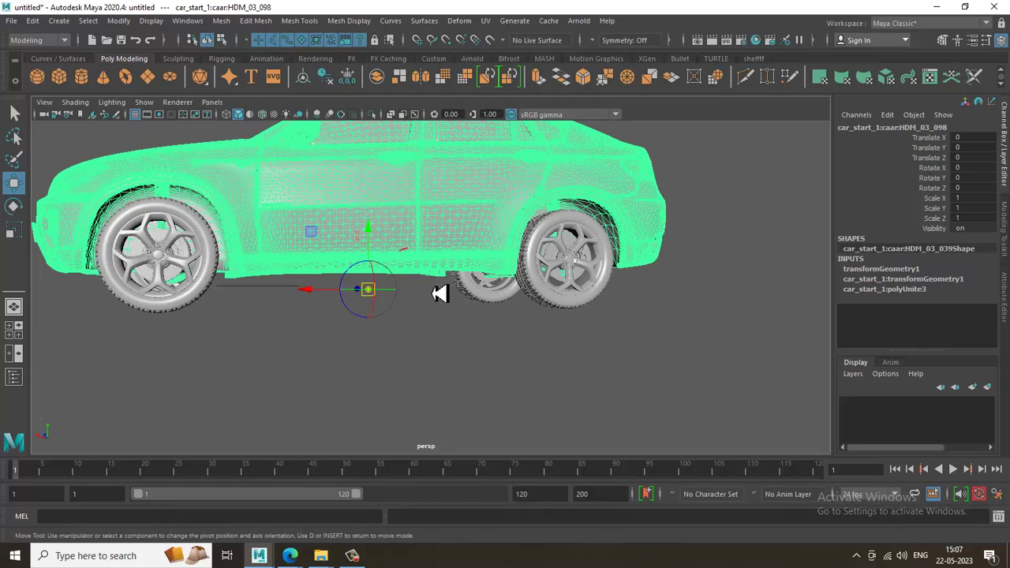
{"action": "key", "text": "d"}
{"action": "left_click", "coordinate": [118, 21]}
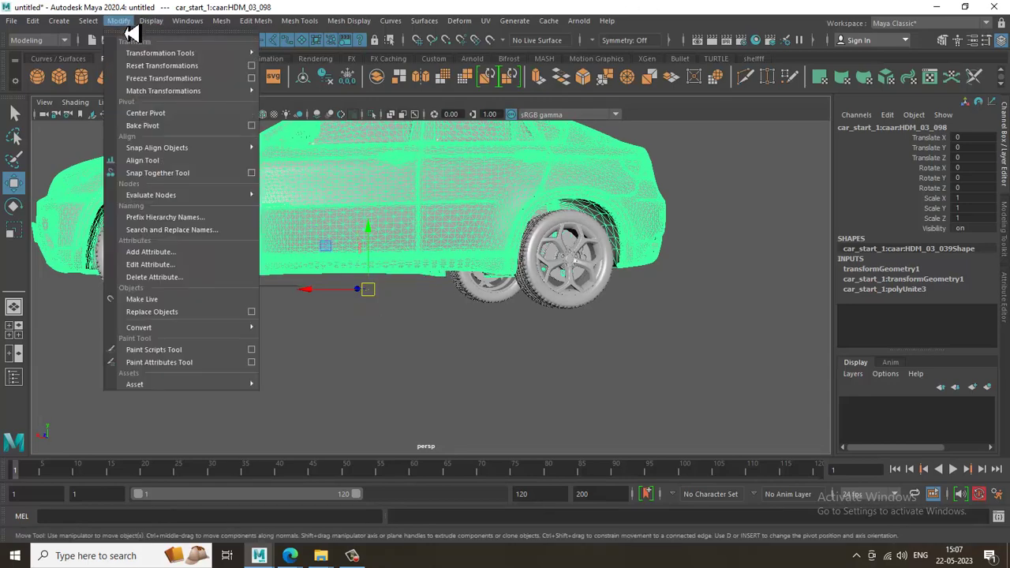
{"action": "left_click", "coordinate": [180, 113]}
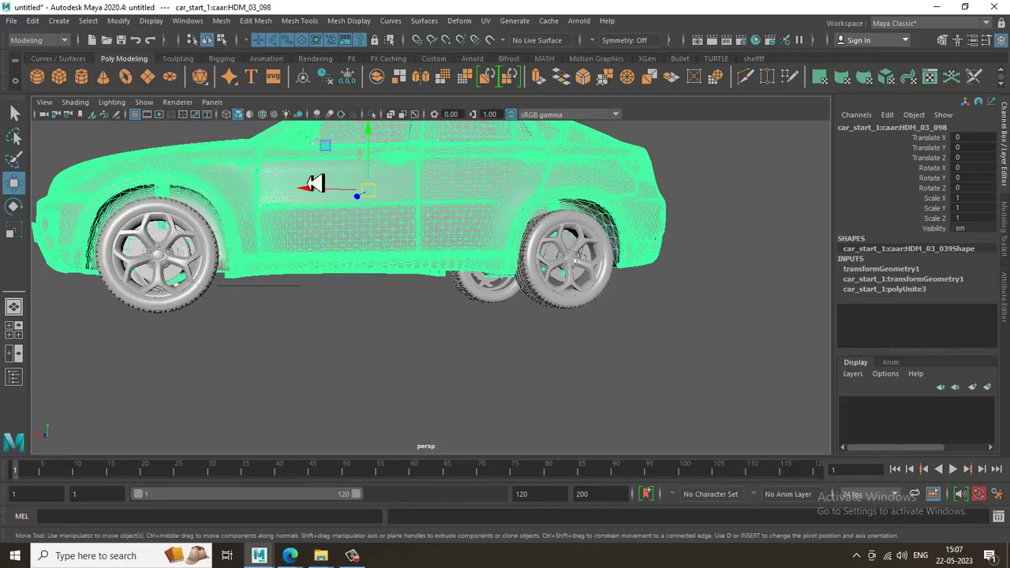
Lower the car body's pivot to just beneath the underside, near ground level
{"action": "key", "text": "d"}
{"action": "left_click_drag", "start_coordinate": [381, 143], "coordinate": [426, 238]}
{"action": "key", "text": "d"}
{"action": "left_click_drag", "start_coordinate": [433, 392], "coordinate": [437, 392], "text": "alt"}
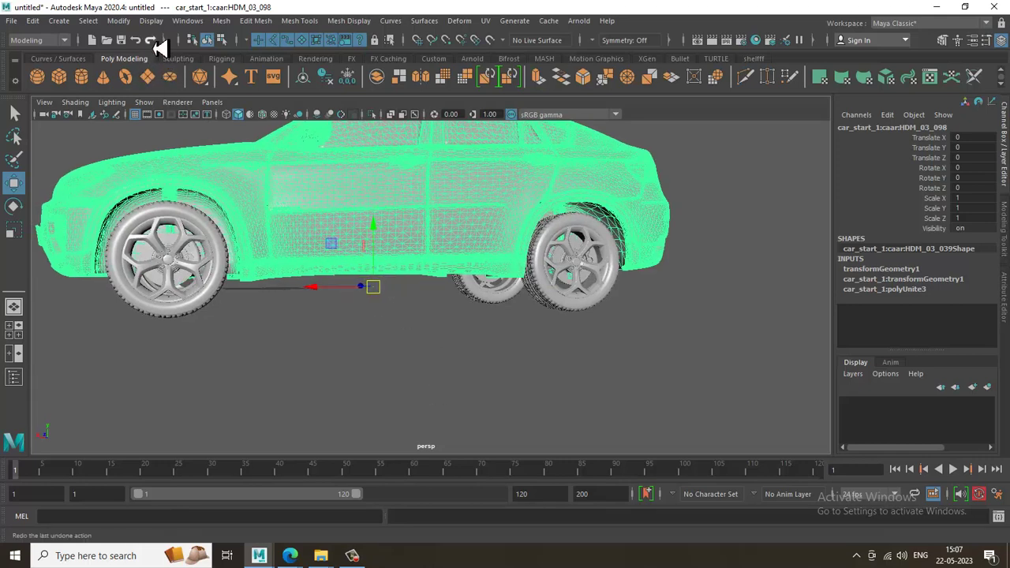
Open the Outliner and show the car in a maximized top view
{"action": "left_click", "coordinate": [187, 22]}
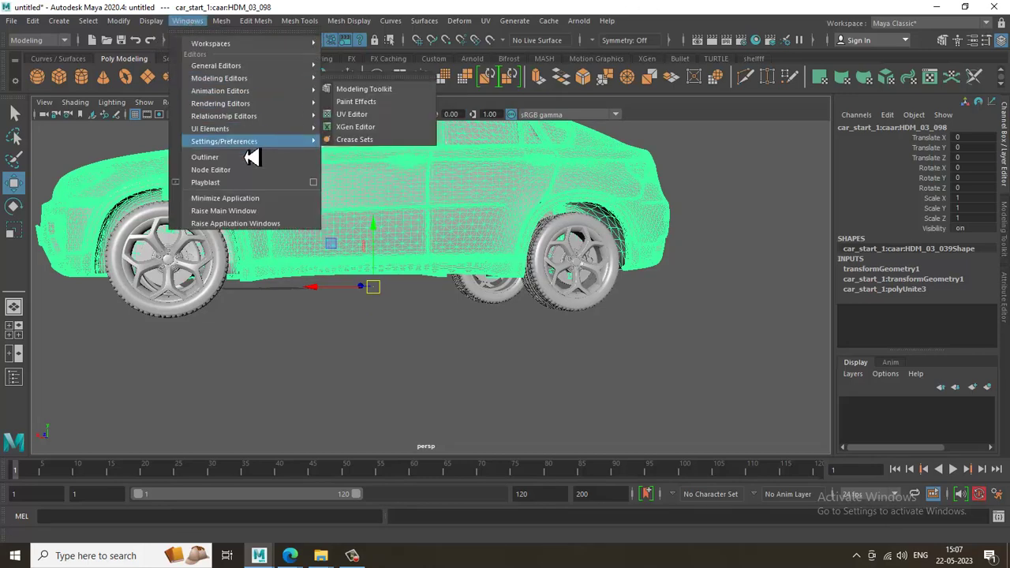
{"action": "left_click", "coordinate": [205, 157]}
{"action": "left_click_drag", "start_coordinate": [500, 315], "coordinate": [517, 323], "text": "alt"}
{"action": "key", "text": "space"}
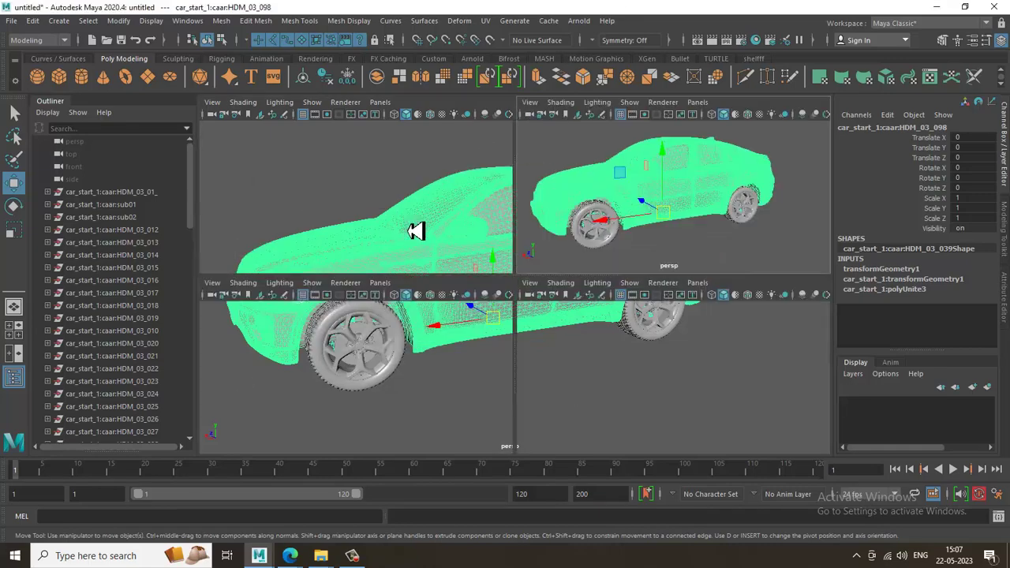
{"action": "scroll", "coordinate": [416, 229], "scroll_direction": "up", "scroll_amount": 5}
{"action": "key", "text": "space"}
{"action": "scroll", "coordinate": [521, 275], "scroll_direction": "down", "scroll_amount": 1}
{"action": "right_click_drag", "start_coordinate": [547, 333], "coordinate": [227, 64], "text": "alt"}
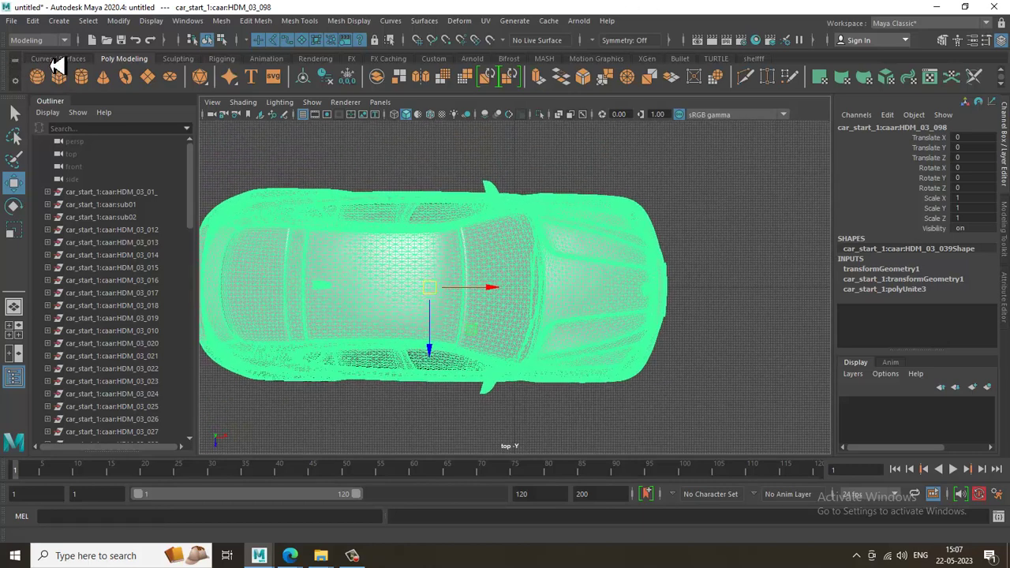
Create a NURBS circle and, in wireframe display, scale it uniformly to about 50.5
{"action": "left_click", "coordinate": [57, 60]}
{"action": "left_click", "coordinate": [37, 77]}
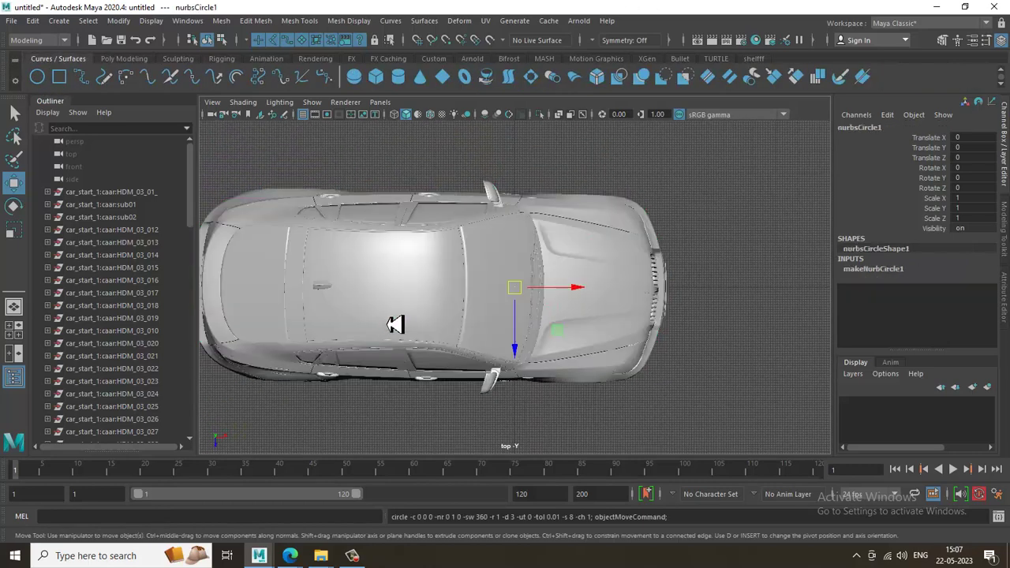
{"action": "key", "text": "4"}
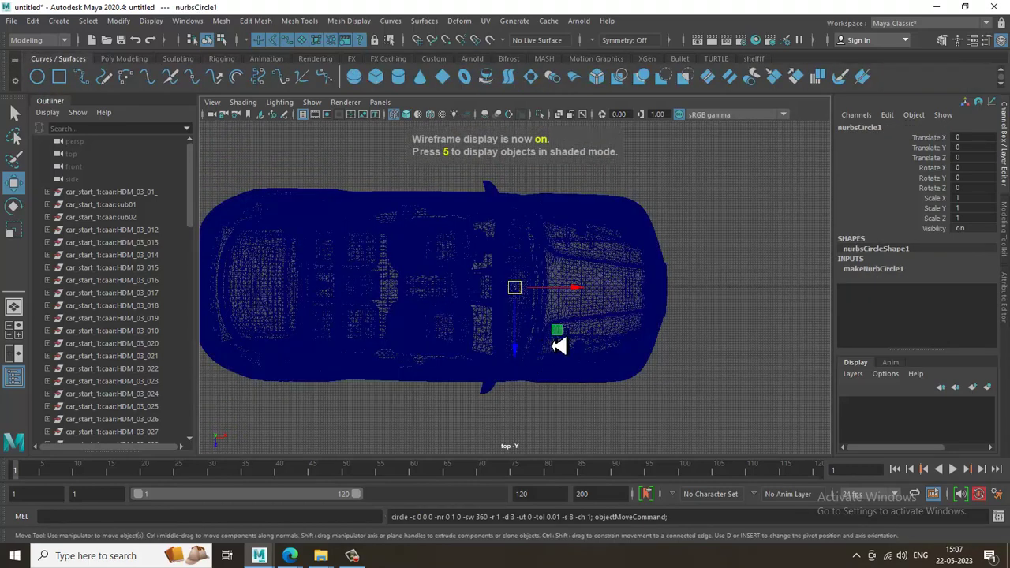
{"action": "key", "text": "r"}
{"action": "left_click_drag", "start_coordinate": [516, 293], "coordinate": [716, 427]}
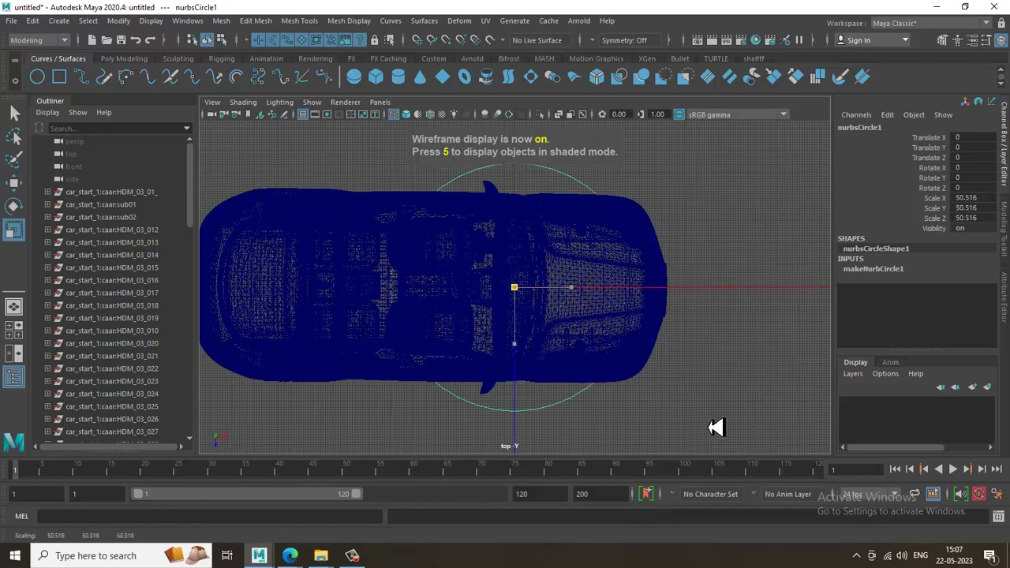
Move the circle to about -40.34 in X and raise it above the car roof to about 72.69 in Y
{"action": "key", "text": "w"}
{"action": "left_click_drag", "start_coordinate": [573, 290], "coordinate": [475, 303]}
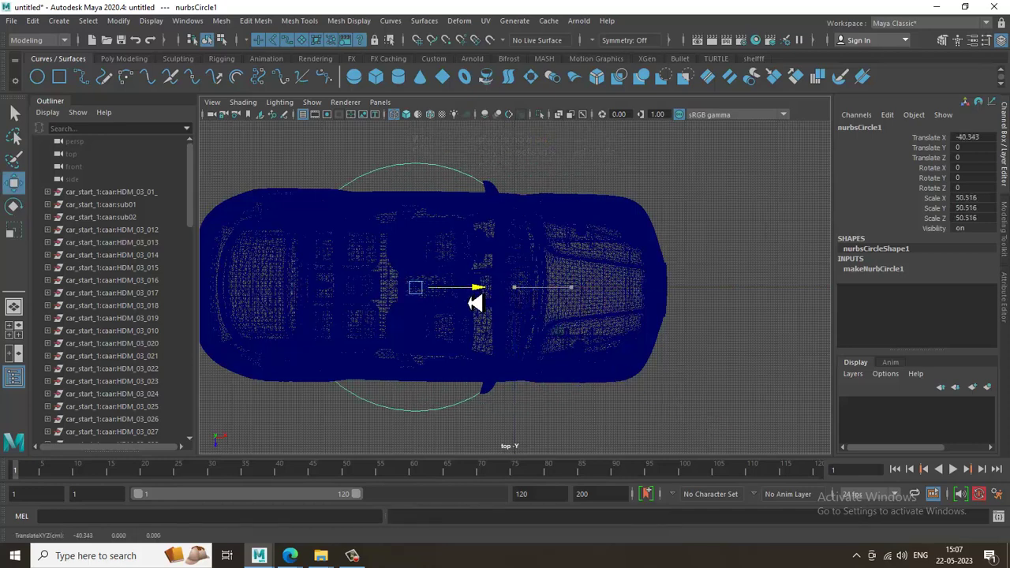
{"action": "key", "text": "space"}
{"action": "key", "text": "space"}
{"action": "left_click_drag", "start_coordinate": [542, 305], "coordinate": [499, 128], "text": "alt"}
{"action": "left_click_drag", "start_coordinate": [587, 264], "coordinate": [593, 306], "text": "alt"}
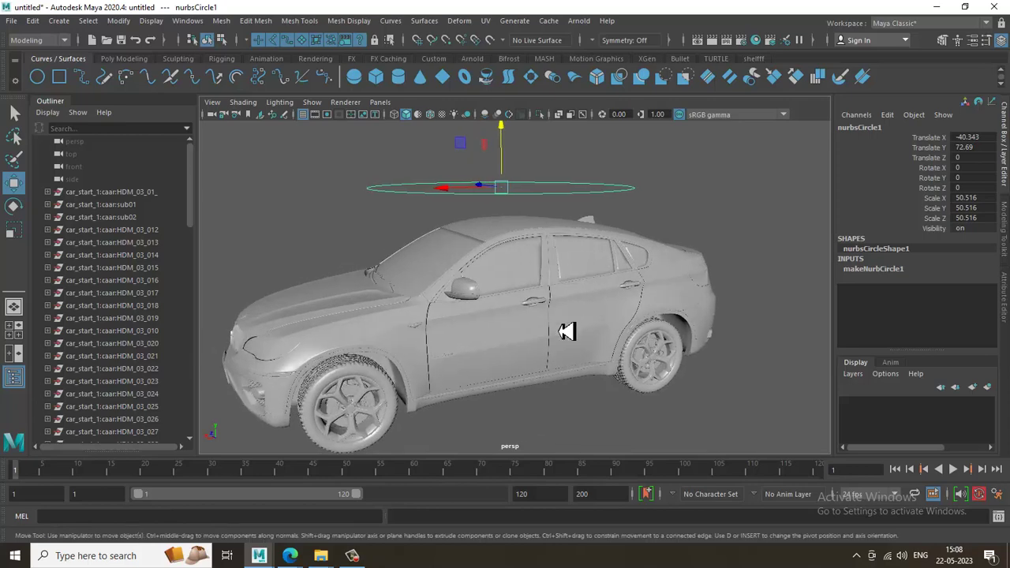
Select the NURBS circle above the car and bring up the transform and pivot commands for it
{"action": "left_click", "coordinate": [567, 331]}
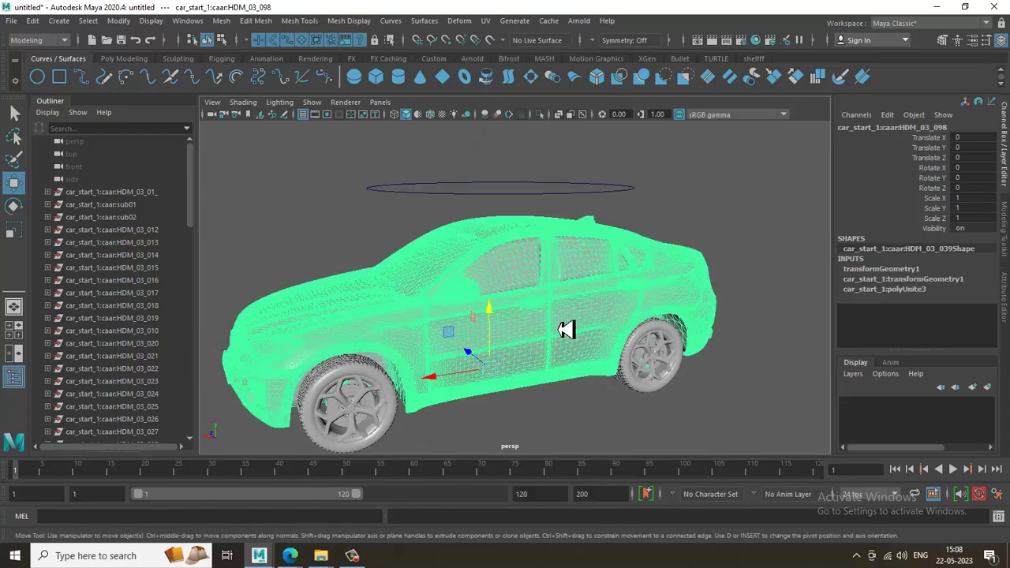
{"action": "mouse_move", "coordinate": [548, 321]}
{"action": "left_mouse_down", "text": "alt"}
{"action": "mouse_move", "coordinate": [604, 328]}
{"action": "mouse_move", "coordinate": [554, 324]}
{"action": "left_mouse_up", "text": "alt"}
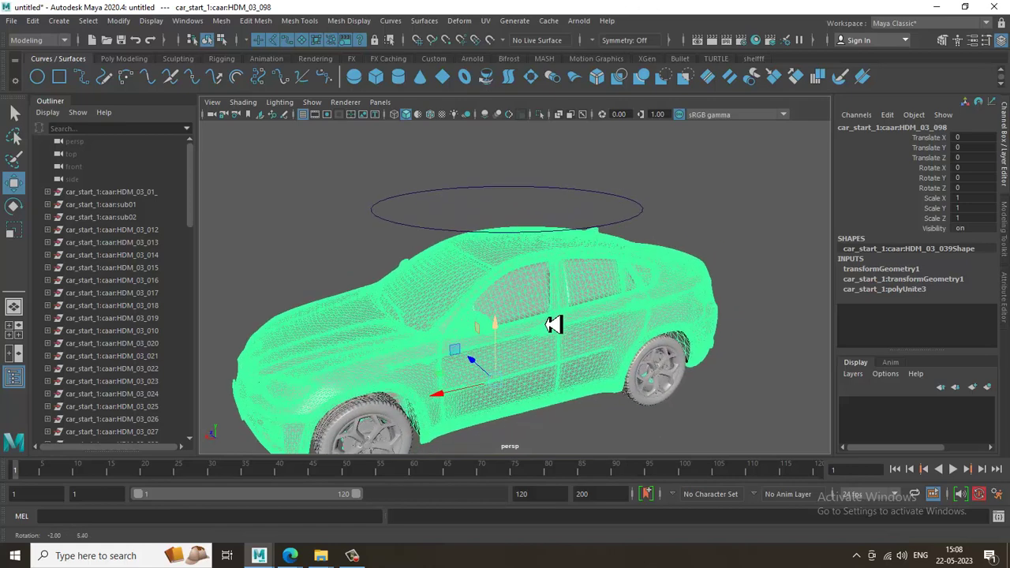
{"action": "left_click", "coordinate": [624, 227]}
{"action": "left_click", "coordinate": [120, 27]}
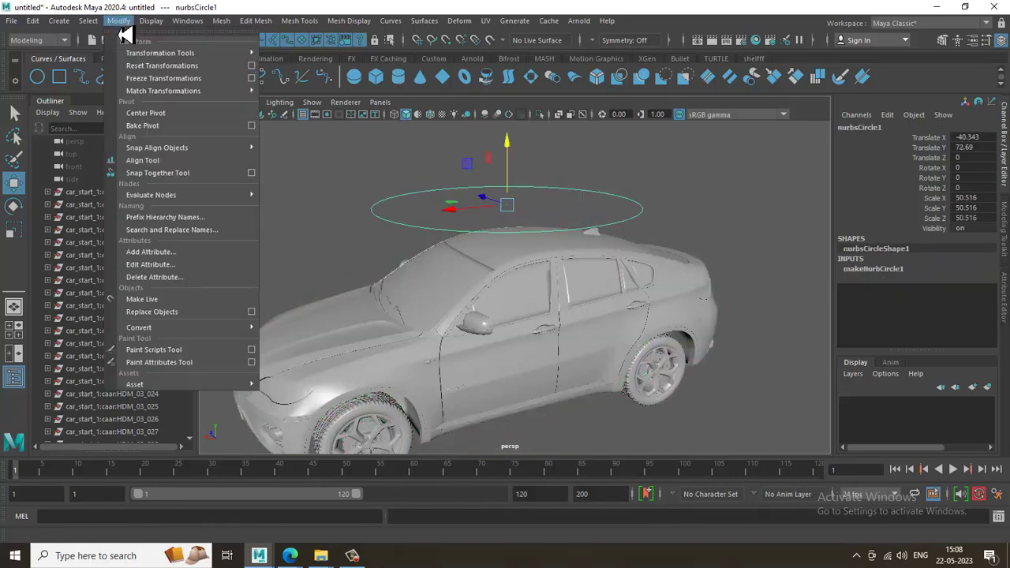
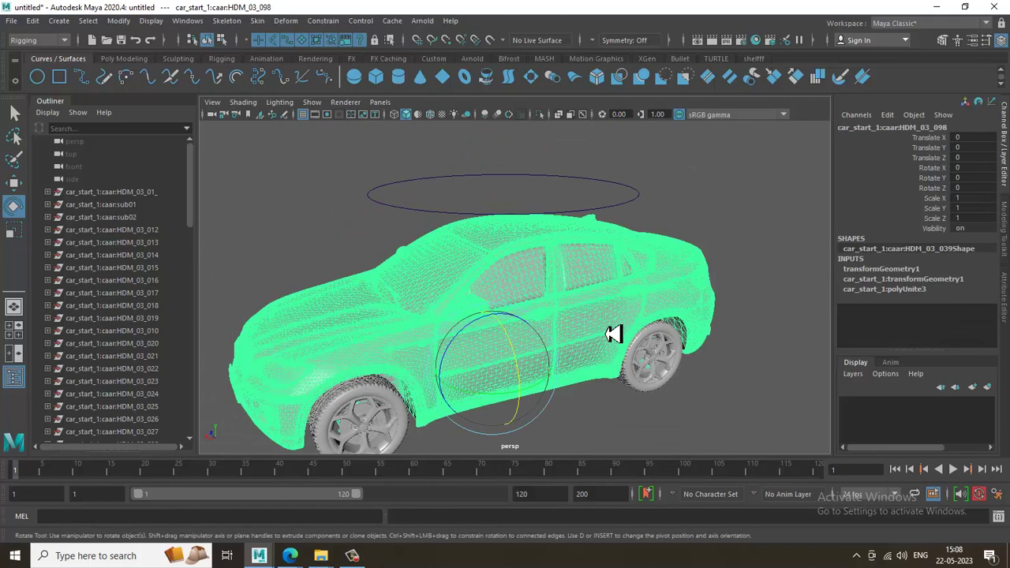
Freeze the transformations of the car body
{"action": "left_click_drag", "start_coordinate": [607, 367], "coordinate": [600, 357], "text": "alt"}
{"action": "key", "text": "w"}
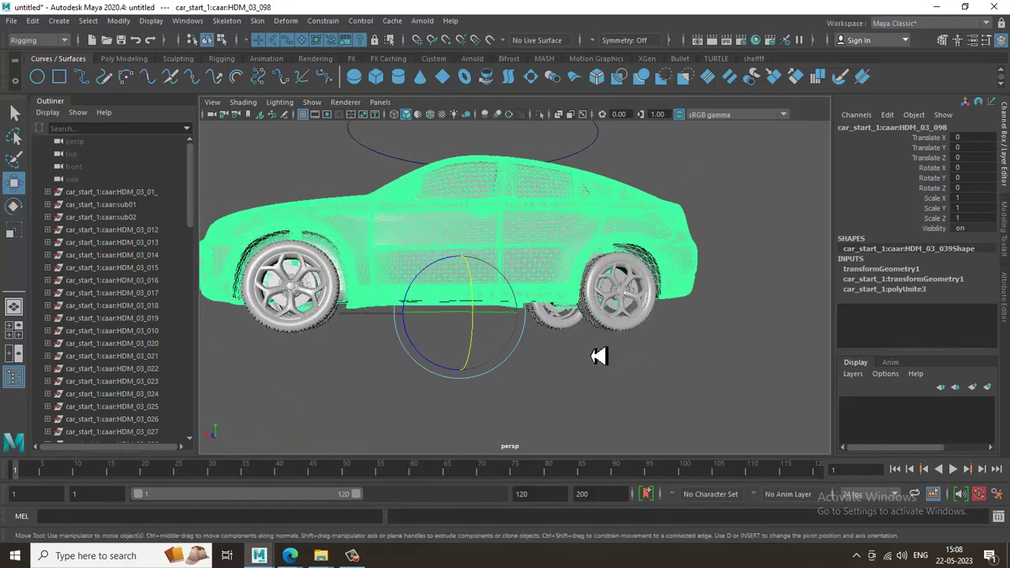
{"action": "left_click", "coordinate": [120, 21]}
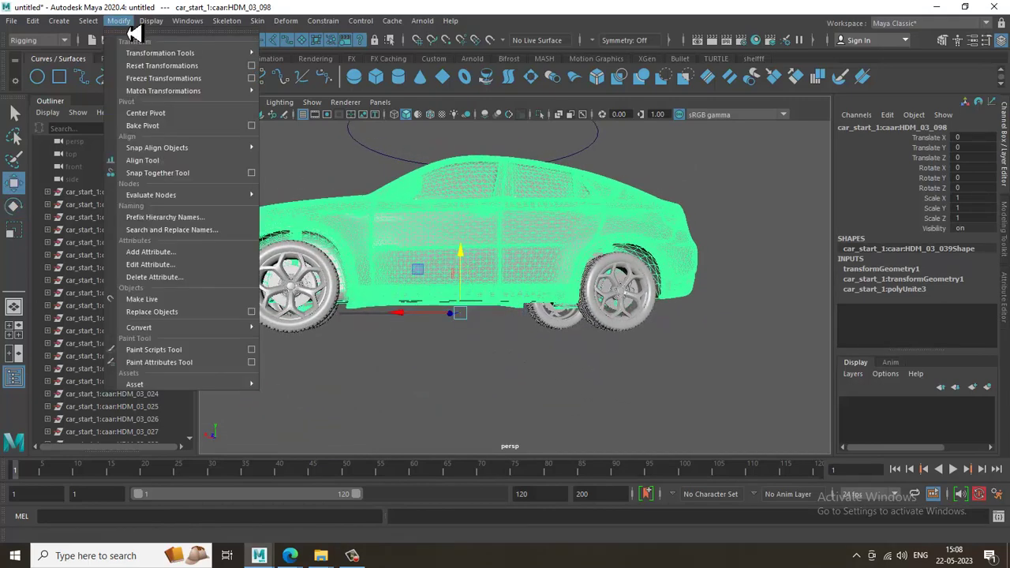
{"action": "left_click", "coordinate": [170, 35]}
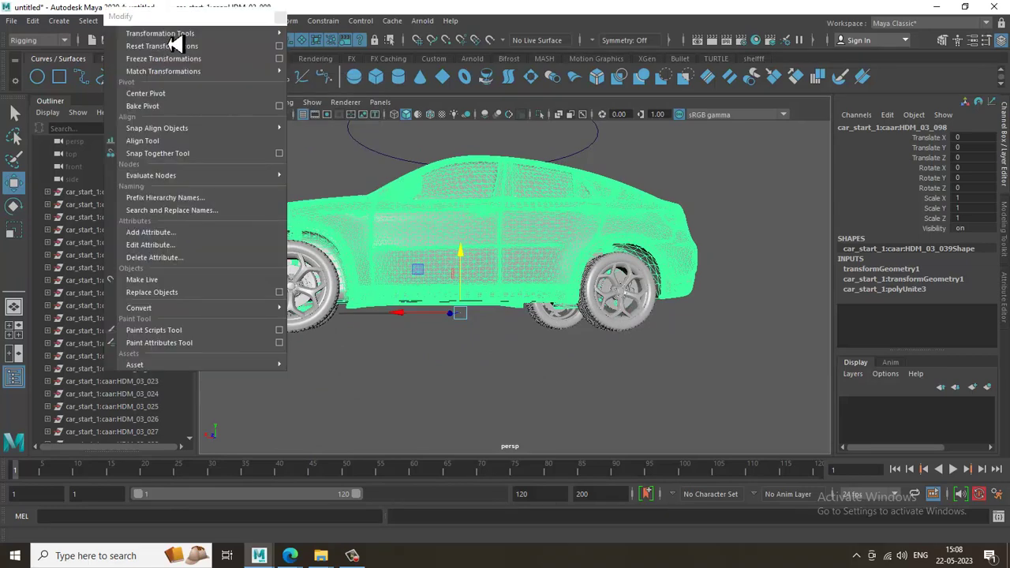
{"action": "left_click", "coordinate": [183, 60]}
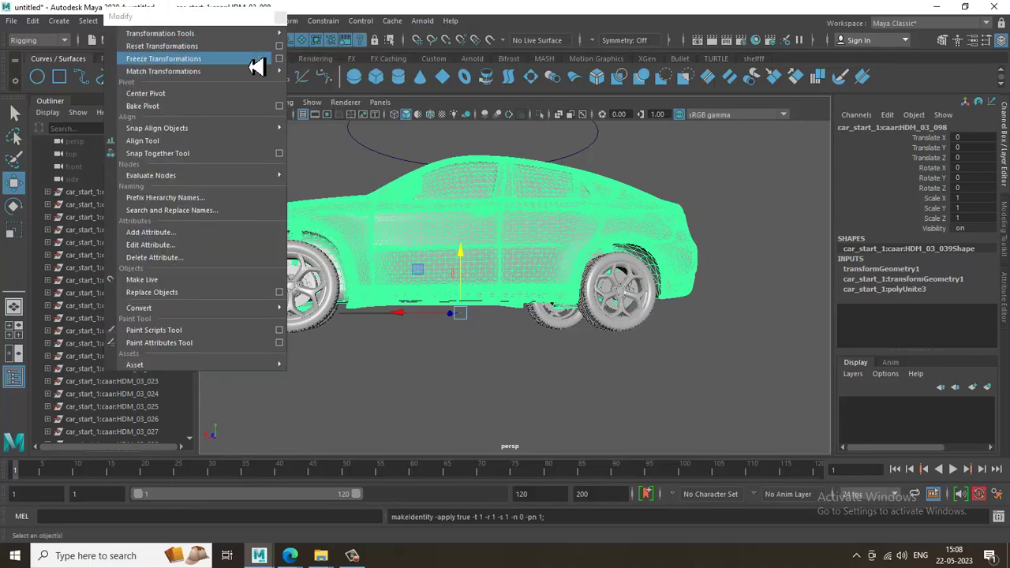
{"action": "left_click", "coordinate": [292, 19]}
Try to parent-constrain the car body to the NURBS circle above the roof
{"action": "left_click_drag", "start_coordinate": [721, 207], "coordinate": [595, 229], "text": "alt"}
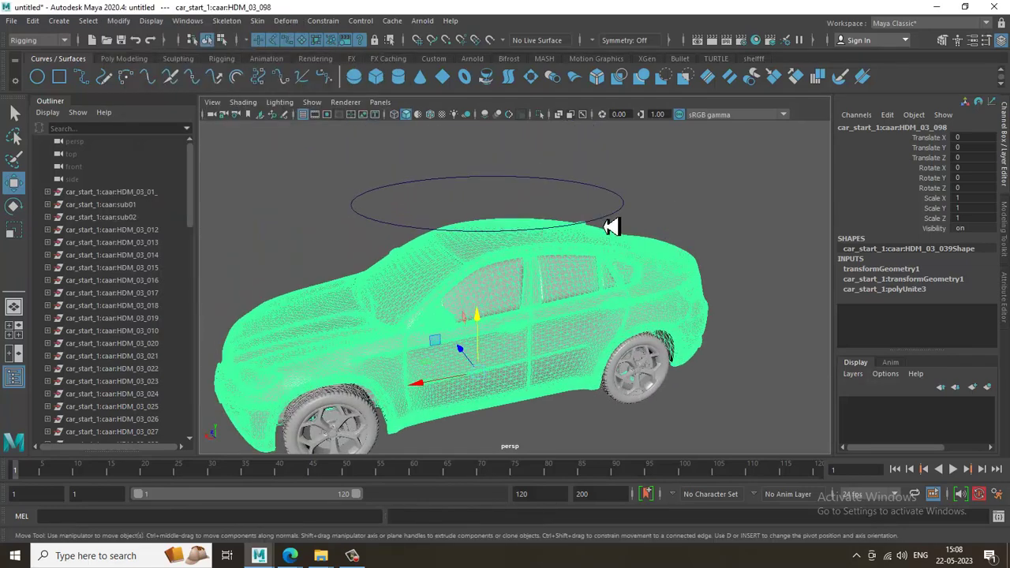
{"action": "left_click", "coordinate": [611, 227]}
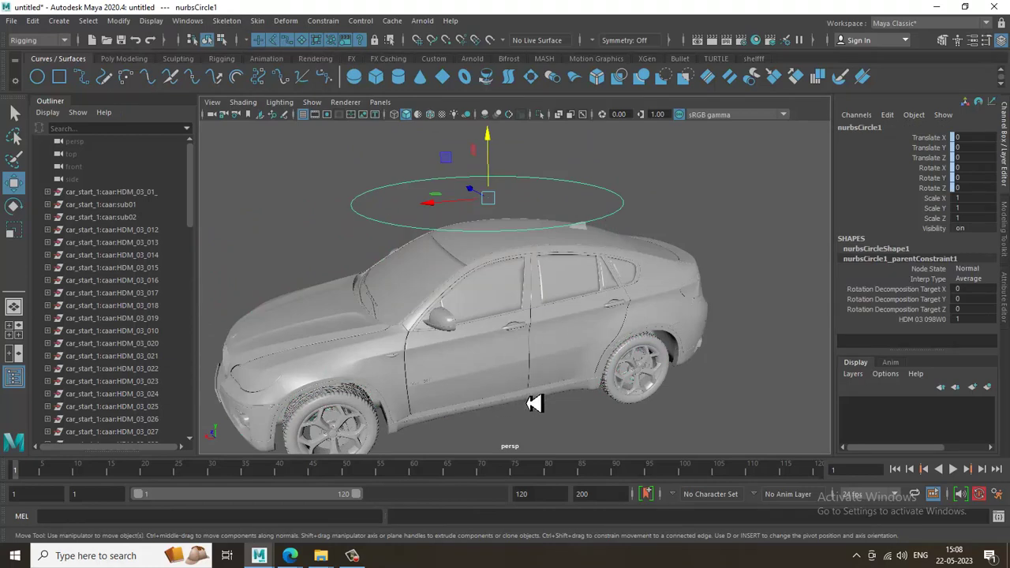
{"action": "left_click", "coordinate": [547, 359], "text": "shift"}
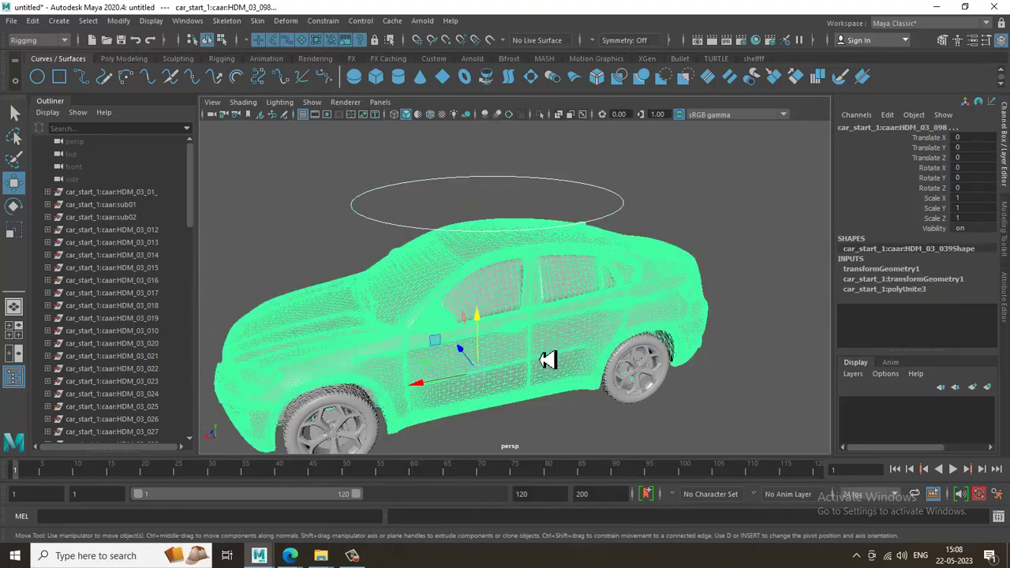
{"action": "left_click", "coordinate": [323, 21]}
{"action": "left_click", "coordinate": [363, 62]}
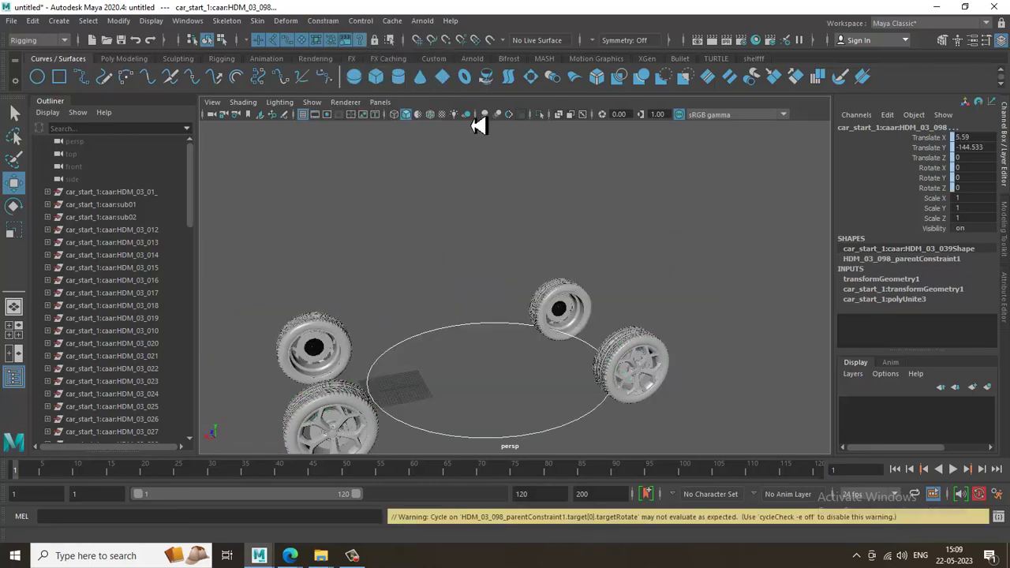
Undo the parent constraint and all earlier circle work, back to before the NURBS circle was created
{"action": "key", "text": "ctrl+z"}
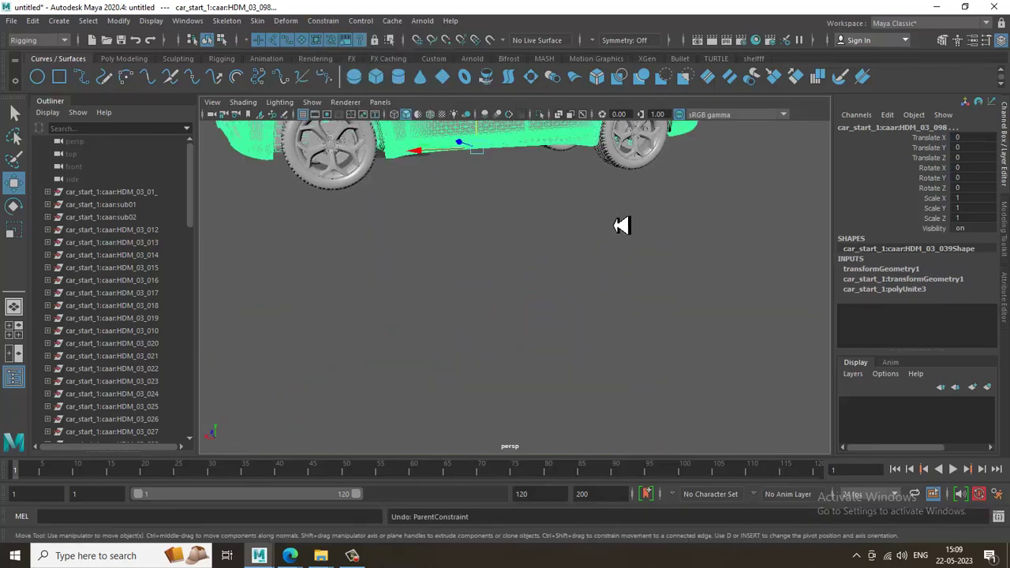
{"action": "key", "text": "ctrl+z"}
{"action": "key", "text": "ctrl+z"}
{"action": "key", "text": "ctrl+z"}
{"action": "key", "text": "ctrl+z"}
{"action": "key", "text": "ctrl+z"}
{"action": "key", "text": "ctrl+z"}
{"action": "key", "text": "ctrl+z"}
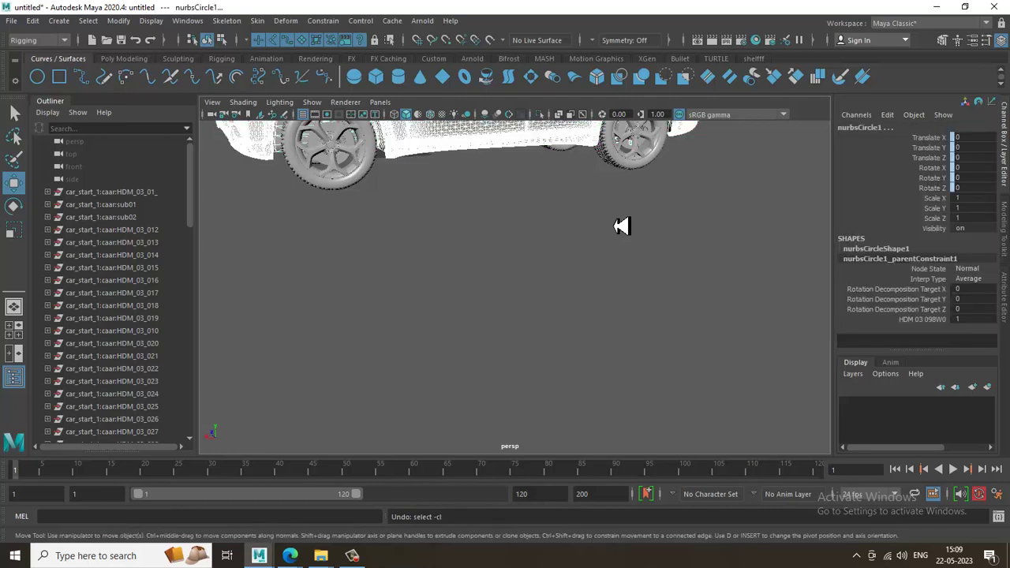
{"action": "key", "text": "ctrl+z"}
{"action": "key", "text": "ctrl+z"}
{"action": "key", "text": "ctrl+z"}
{"action": "key", "text": "ctrl+z"}
{"action": "key", "text": "ctrl+z"}
{"action": "key", "text": "ctrl+z"}
{"action": "key", "text": "ctrl+z"}
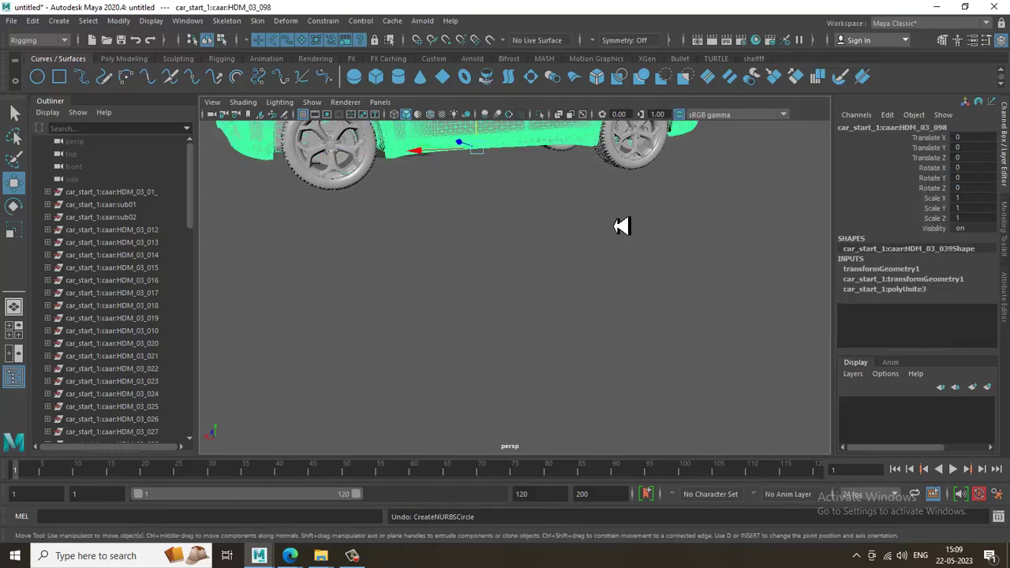
{"action": "key", "text": "ctrl+z"}
Create a new NURBS circle and, in the top view, scale it uniformly to about 50.35
{"action": "middle_click_drag", "start_coordinate": [608, 254], "coordinate": [614, 465], "text": "alt"}
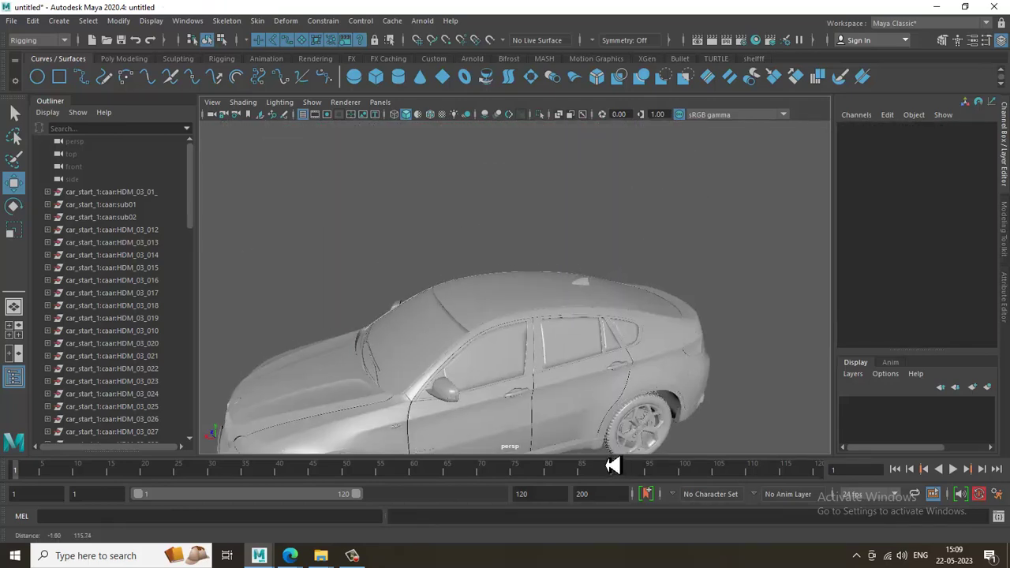
{"action": "left_click", "coordinate": [574, 400]}
{"action": "left_click_drag", "start_coordinate": [626, 210], "coordinate": [605, 311], "text": "alt"}
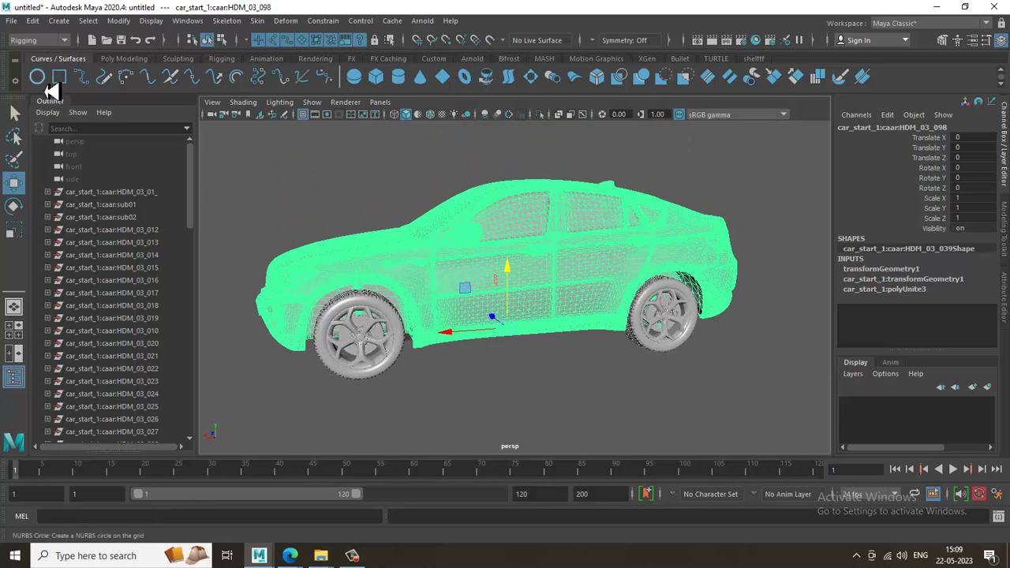
{"action": "left_click", "coordinate": [39, 78]}
{"action": "key", "text": "space"}
{"action": "key", "text": "space"}
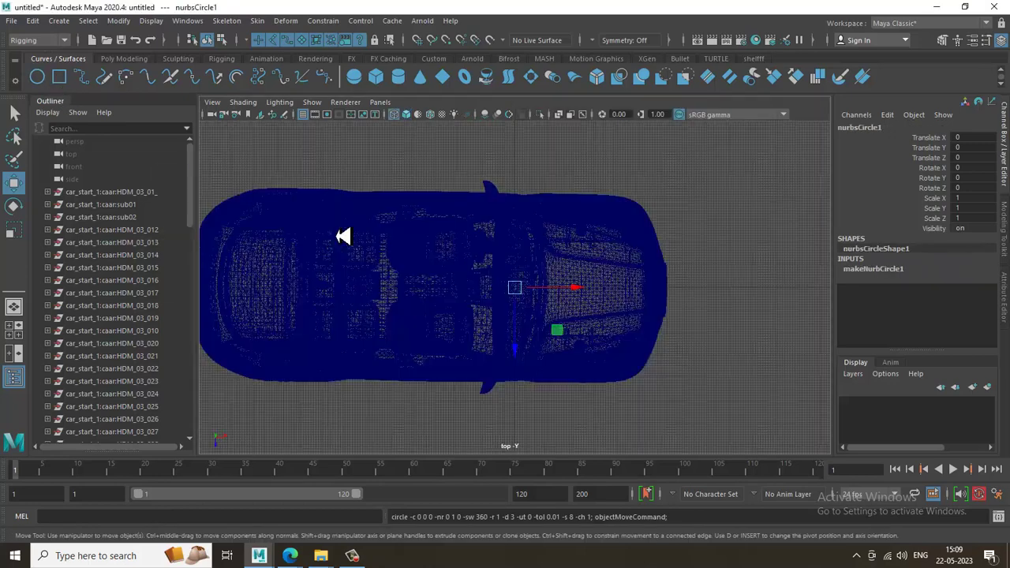
{"action": "key", "text": "r"}
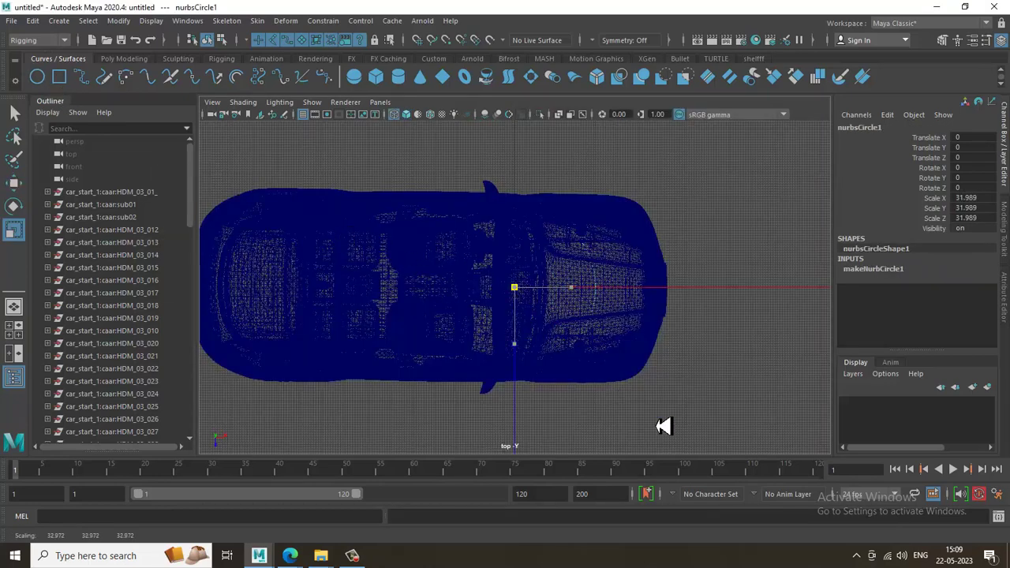
{"action": "middle_click_drag", "start_coordinate": [662, 426], "coordinate": [726, 457]}
Move the circle to about -41.89 in X and raise it above the car roof
{"action": "key", "text": "w"}
{"action": "left_click_drag", "start_coordinate": [563, 300], "coordinate": [476, 293]}
{"action": "key", "text": "space"}
{"action": "key", "text": "space"}
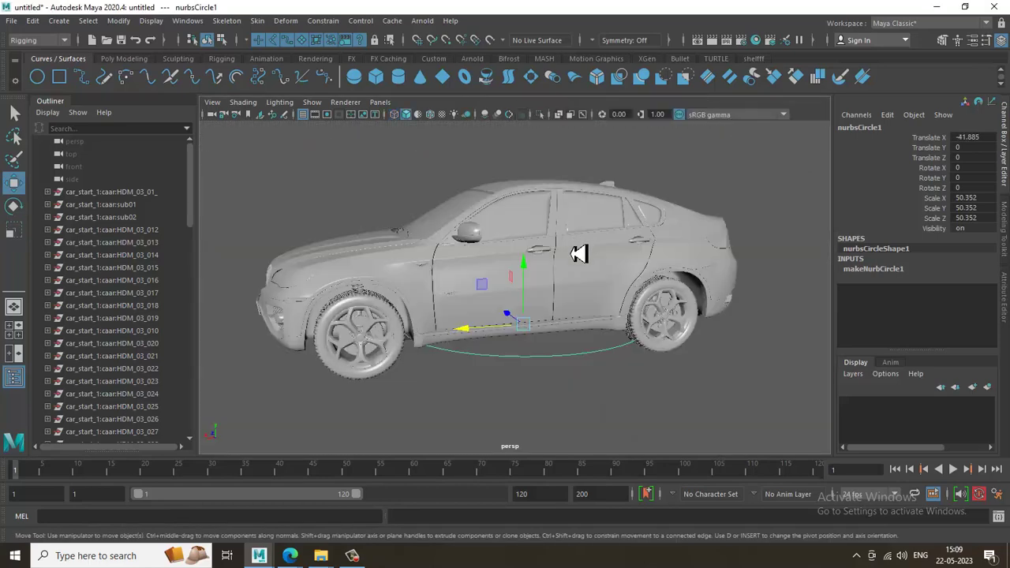
{"action": "left_click_drag", "start_coordinate": [531, 261], "coordinate": [505, 89]}
Freeze the circle's transformations and parent-constrain the car body to the circle
{"action": "left_click", "coordinate": [126, 21]}
{"action": "left_click", "coordinate": [157, 77]}
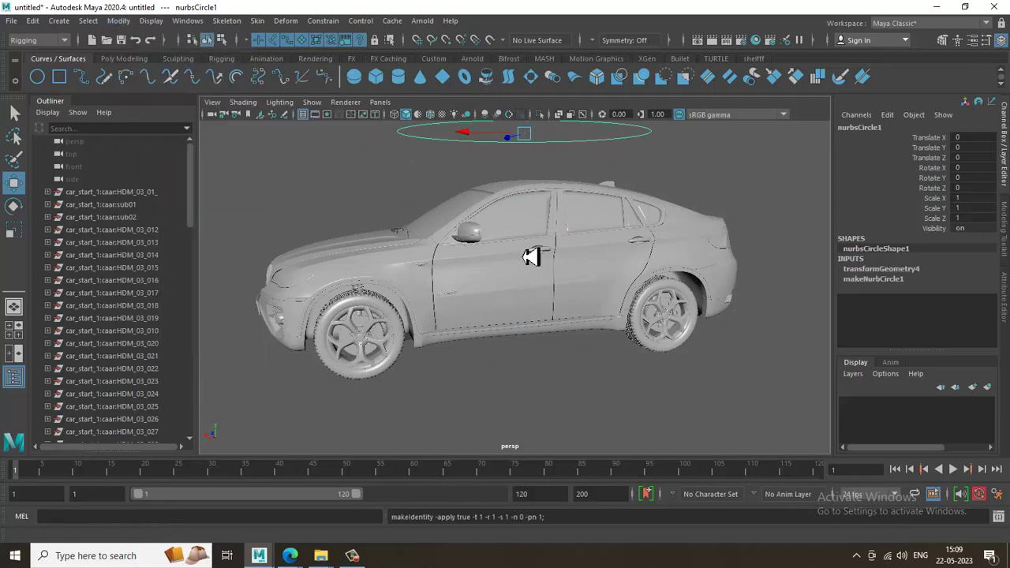
{"action": "left_click", "coordinate": [577, 293]}
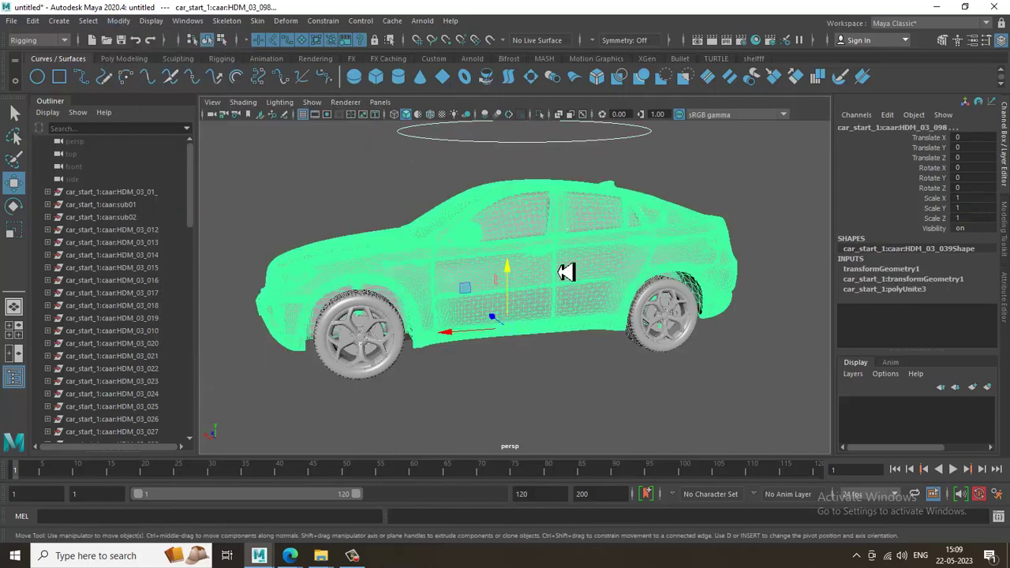
{"action": "left_click", "coordinate": [325, 21]}
{"action": "left_click", "coordinate": [356, 55]}
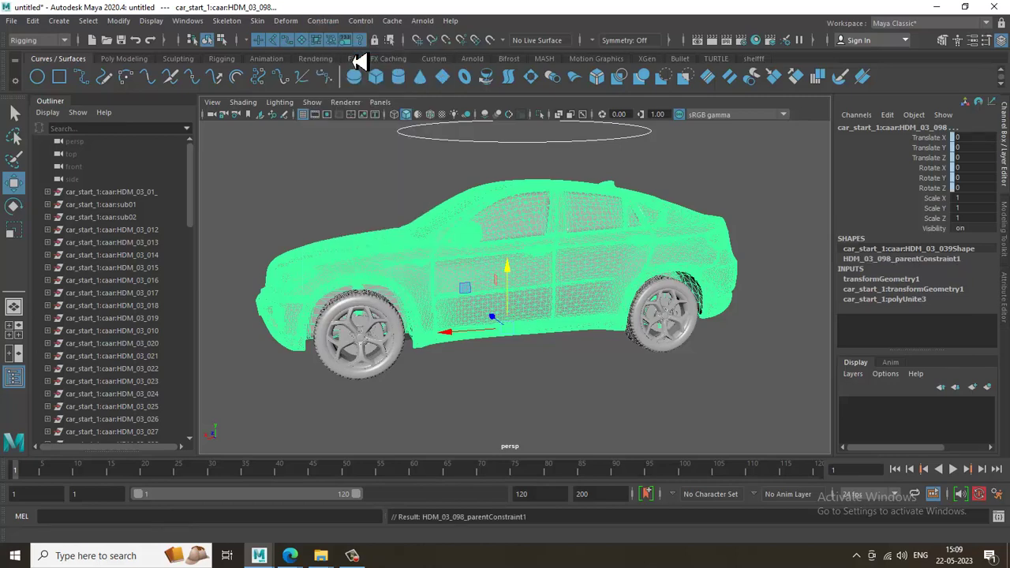
Rotate the circle slightly about X to test how the constrained car body follows
{"action": "left_click_drag", "start_coordinate": [640, 247], "coordinate": [631, 187], "text": "alt"}
{"action": "left_click", "coordinate": [627, 169]}
{"action": "key", "text": "e"}
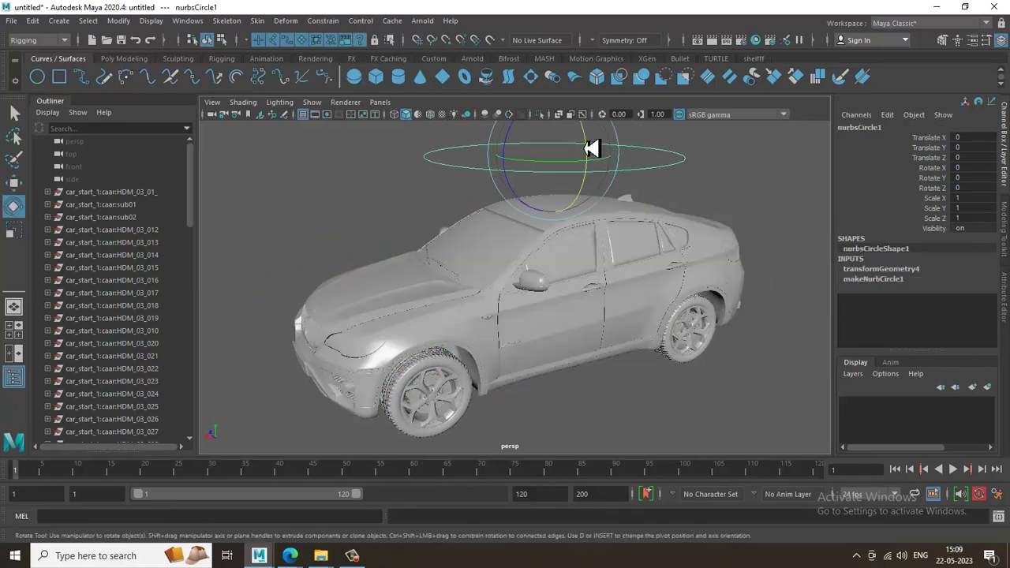
{"action": "left_click_drag", "start_coordinate": [592, 149], "coordinate": [622, 150]}
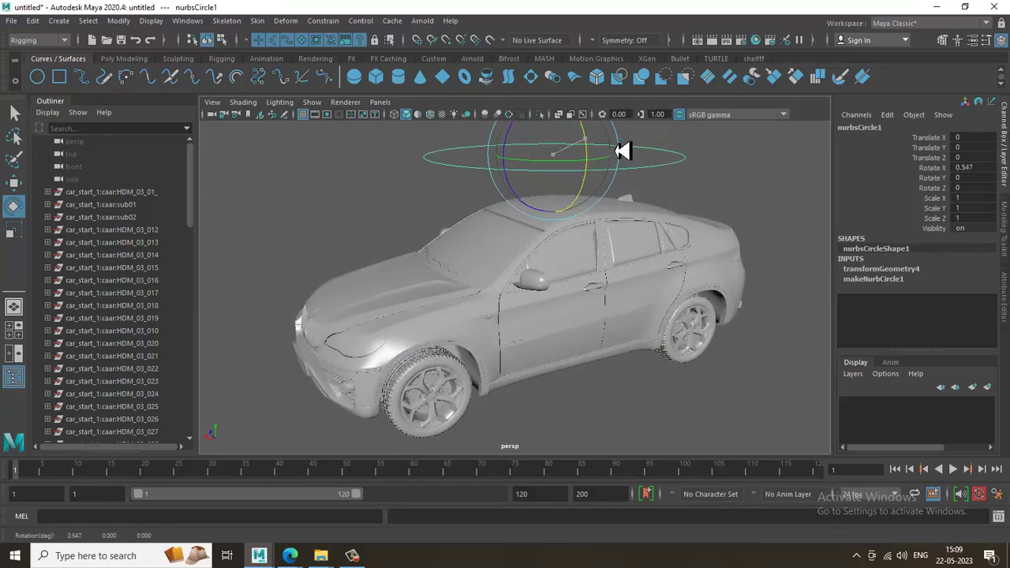
Select the car body, locate it in the Outliner and turn on Display Local Axis in its attributes
{"action": "left_click_drag", "start_coordinate": [660, 263], "coordinate": [629, 251], "text": "alt"}
{"action": "left_click", "coordinate": [554, 269]}
{"action": "left_click_drag", "start_coordinate": [559, 268], "coordinate": [580, 262], "text": "alt"}
{"action": "middle_click_drag", "start_coordinate": [579, 262], "coordinate": [581, 324], "text": "alt"}
{"action": "key", "text": "w"}
{"action": "middle_click_drag", "start_coordinate": [647, 285], "coordinate": [645, 225], "text": "alt"}
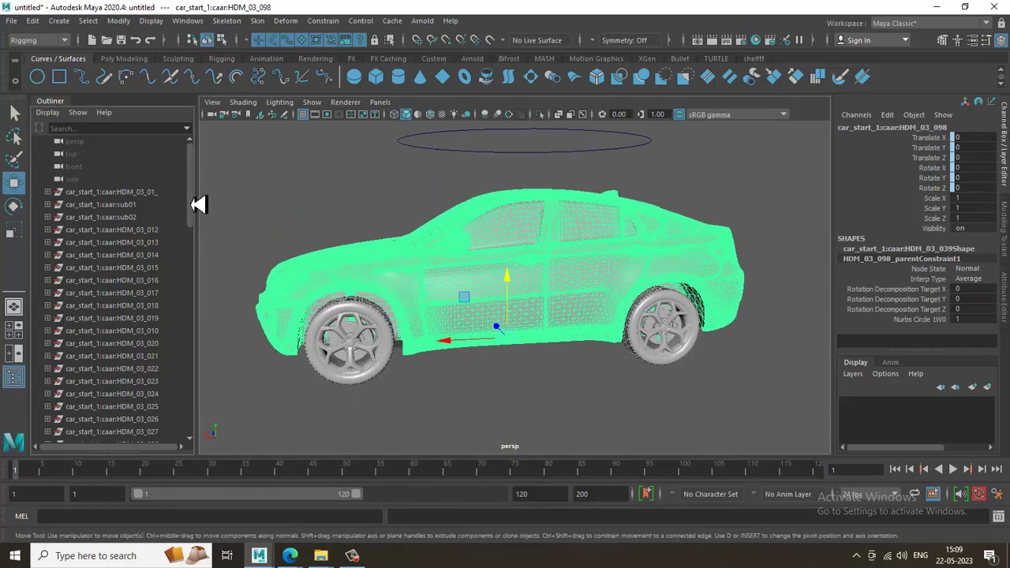
{"action": "left_click_drag", "start_coordinate": [191, 204], "coordinate": [196, 420]}
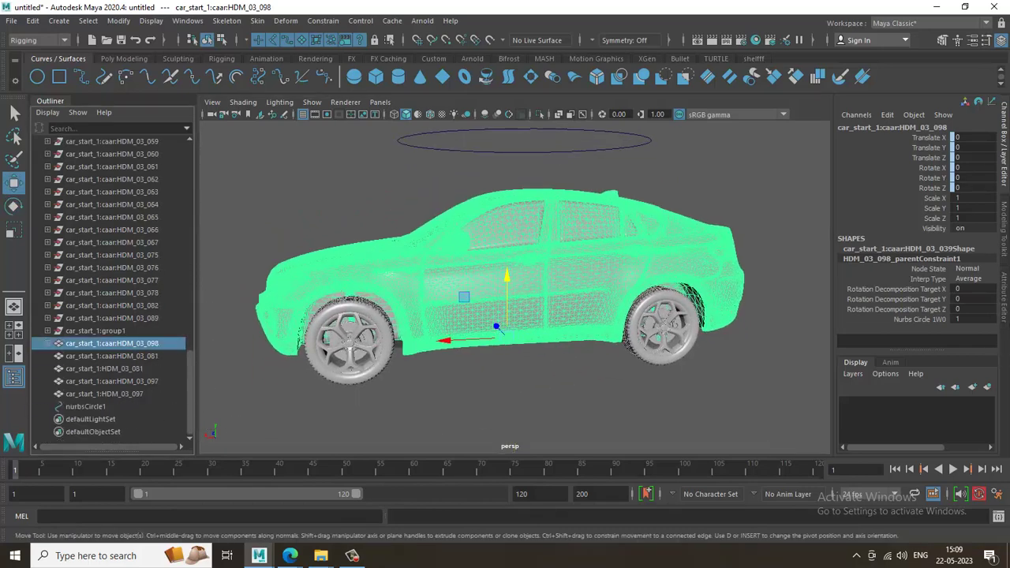
{"action": "left_click", "coordinate": [1004, 304]}
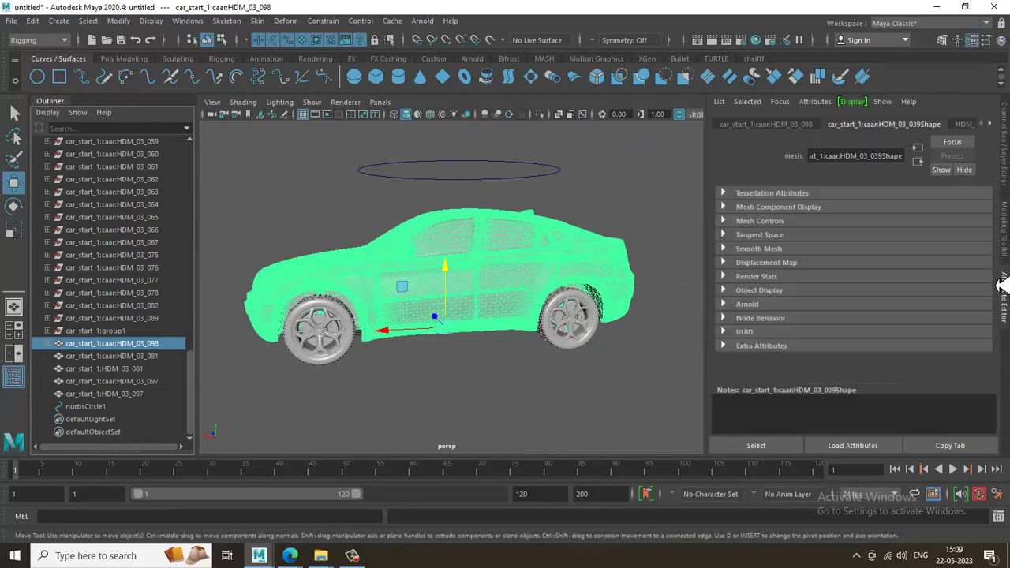
{"action": "left_click", "coordinate": [795, 126]}
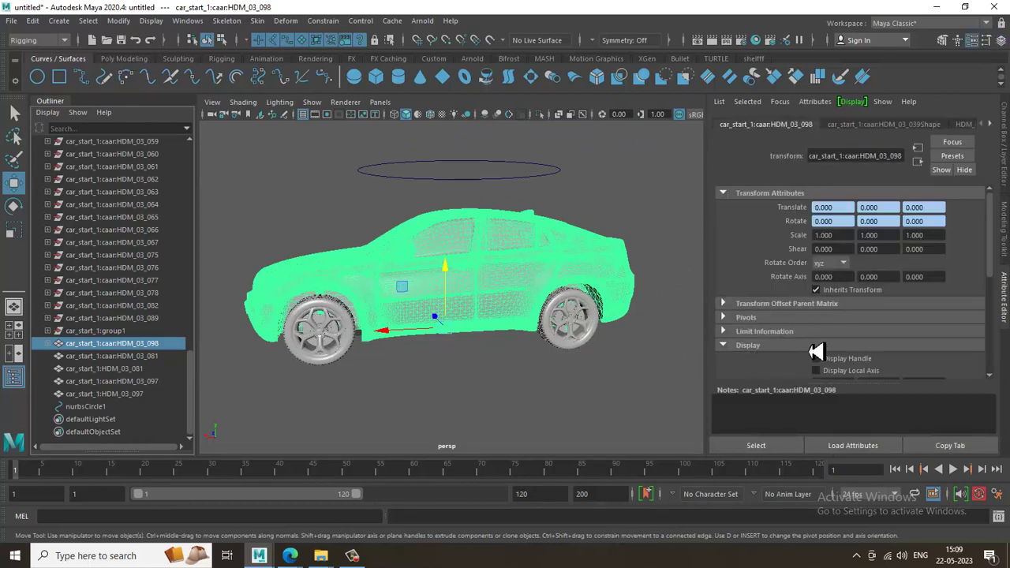
{"action": "left_click", "coordinate": [816, 348]}
{"action": "left_click_drag", "start_coordinate": [512, 342], "coordinate": [511, 329], "text": "alt"}
{"action": "right_click_drag", "start_coordinate": [507, 295], "coordinate": [779, 292], "text": "alt"}
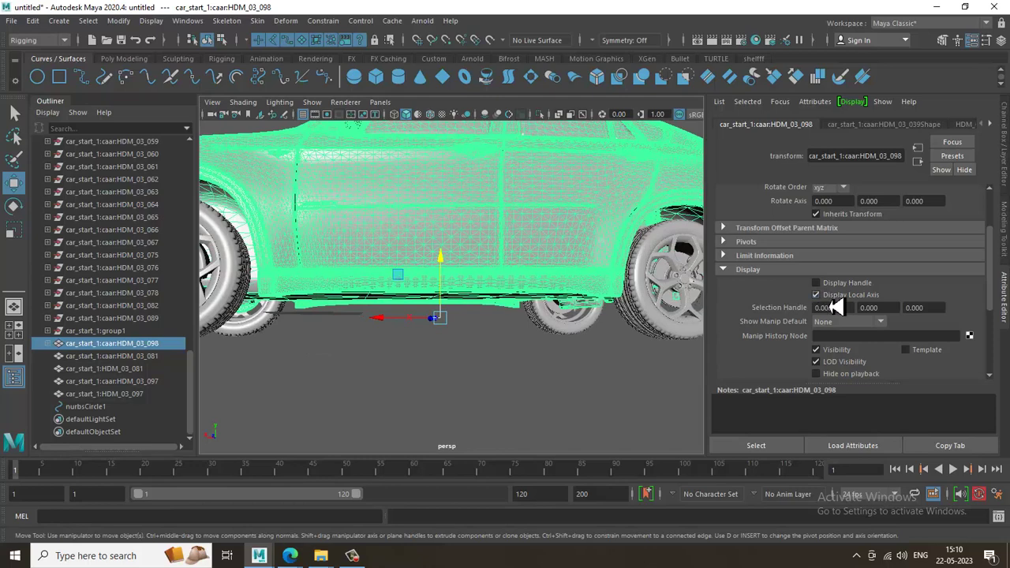
Test-rotate the car body by about 2.73 degrees in Z and undo the rotation
{"action": "key", "text": "e"}
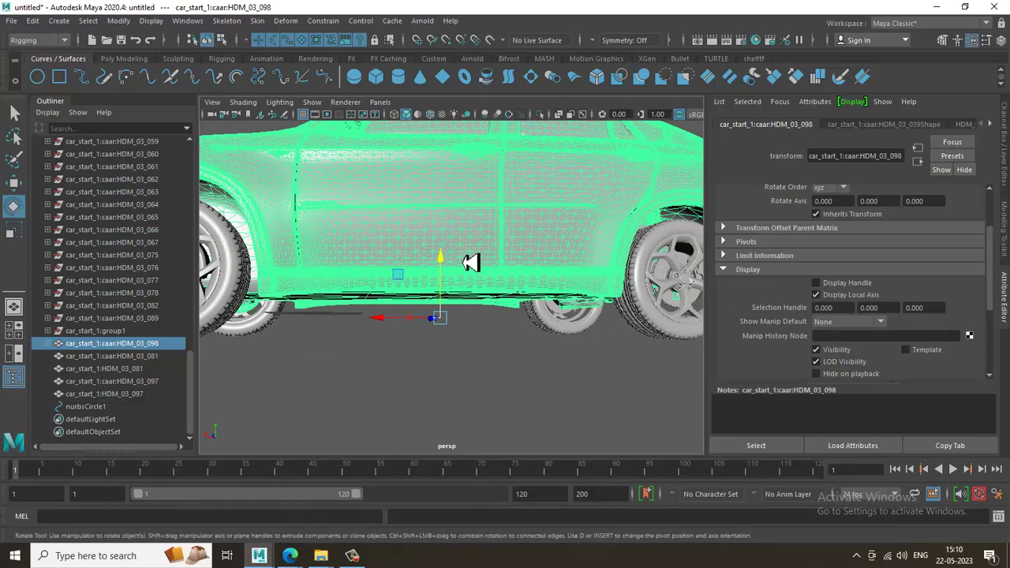
{"action": "mouse_move", "coordinate": [408, 291]}
{"action": "left_mouse_down"}
{"action": "mouse_move", "coordinate": [399, 295]}
{"action": "mouse_move", "coordinate": [422, 290]}
{"action": "left_mouse_up"}
{"action": "key", "text": "ctrl+z"}
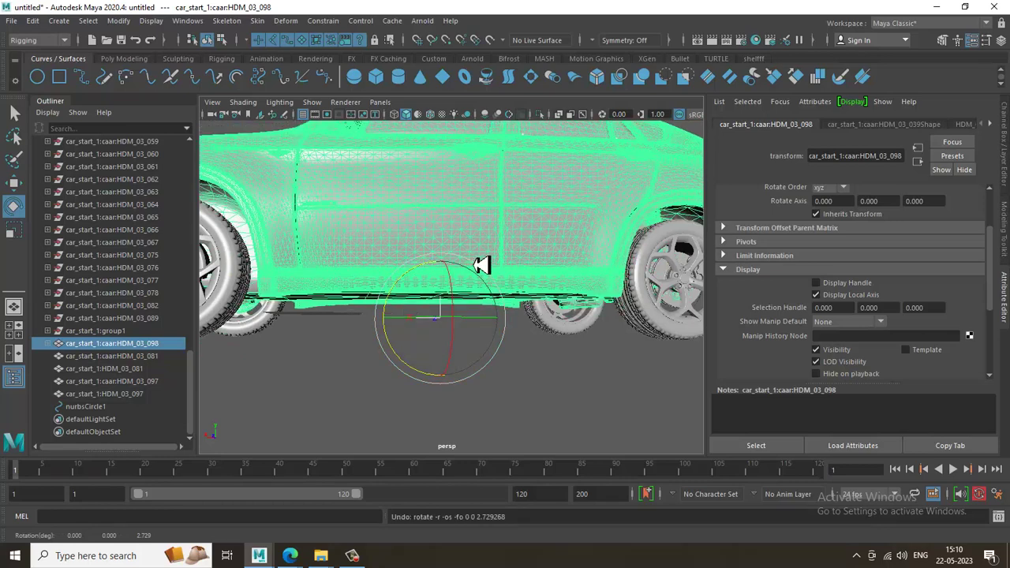
Delete all constraints in the scene by type
{"action": "left_click_drag", "start_coordinate": [543, 365], "coordinate": [552, 349], "text": "alt"}
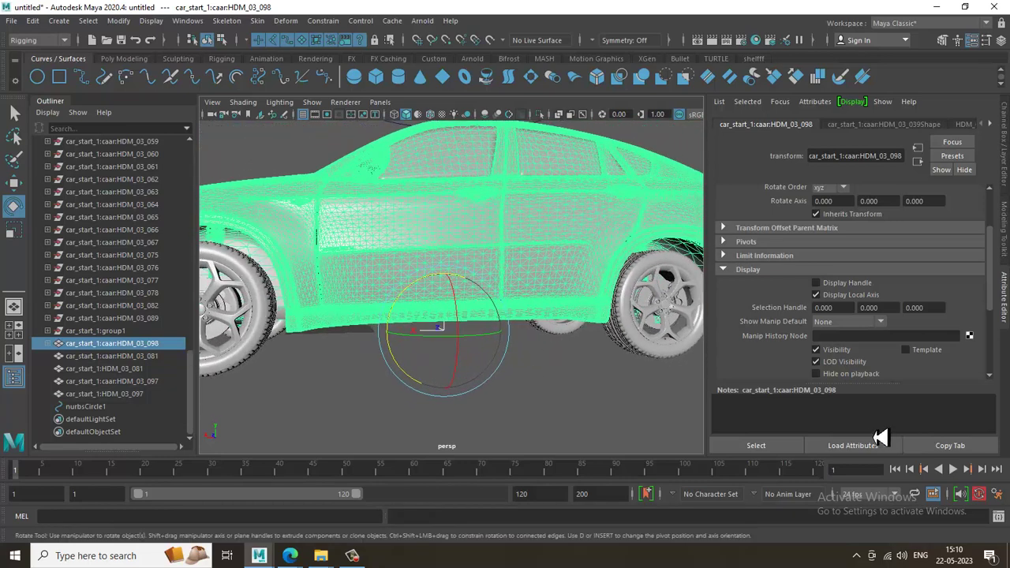
{"action": "left_click_drag", "start_coordinate": [499, 270], "coordinate": [580, 308], "text": "alt"}
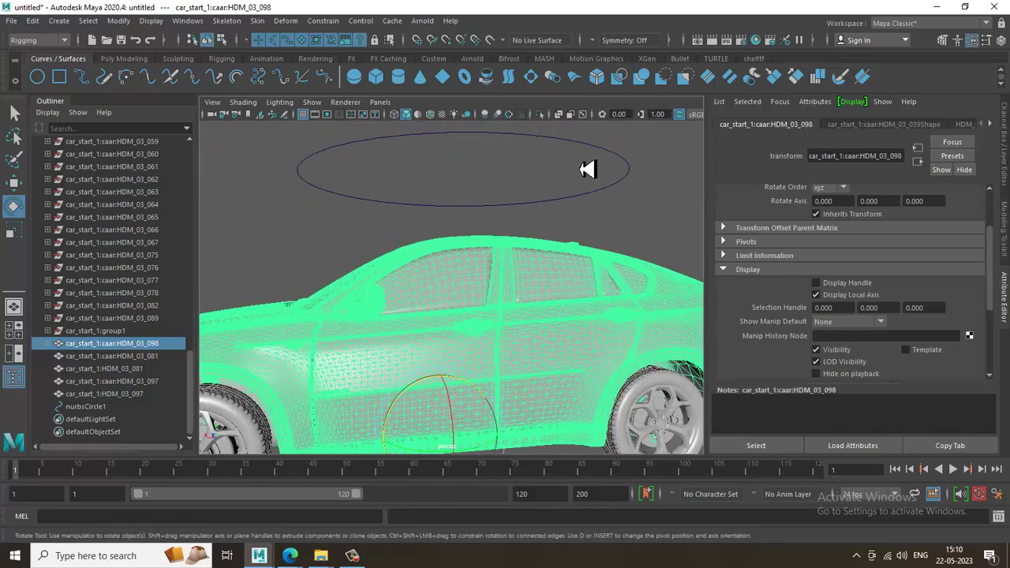
{"action": "left_click", "coordinate": [33, 21]}
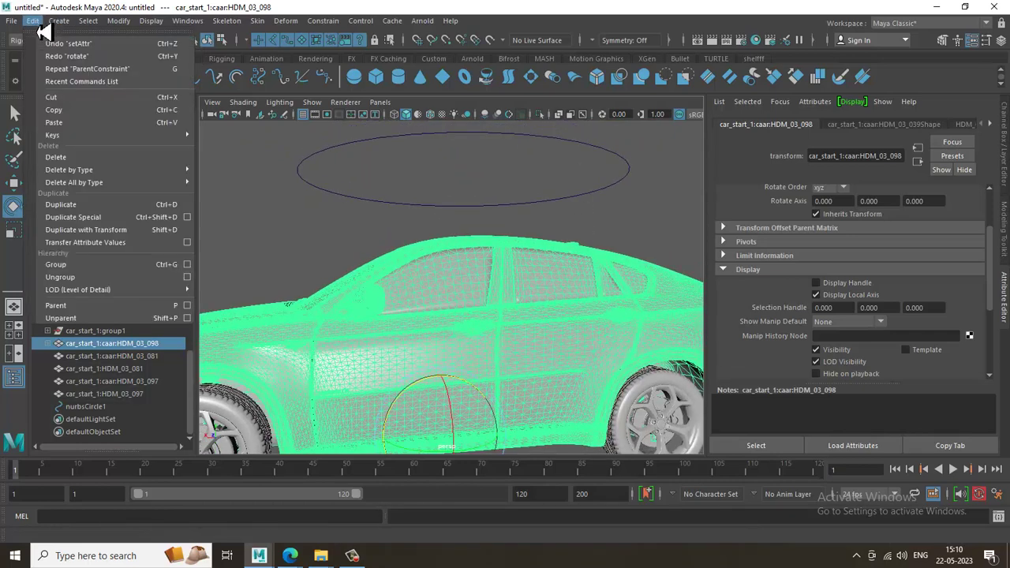
{"action": "mouse_move", "coordinate": [132, 183]}
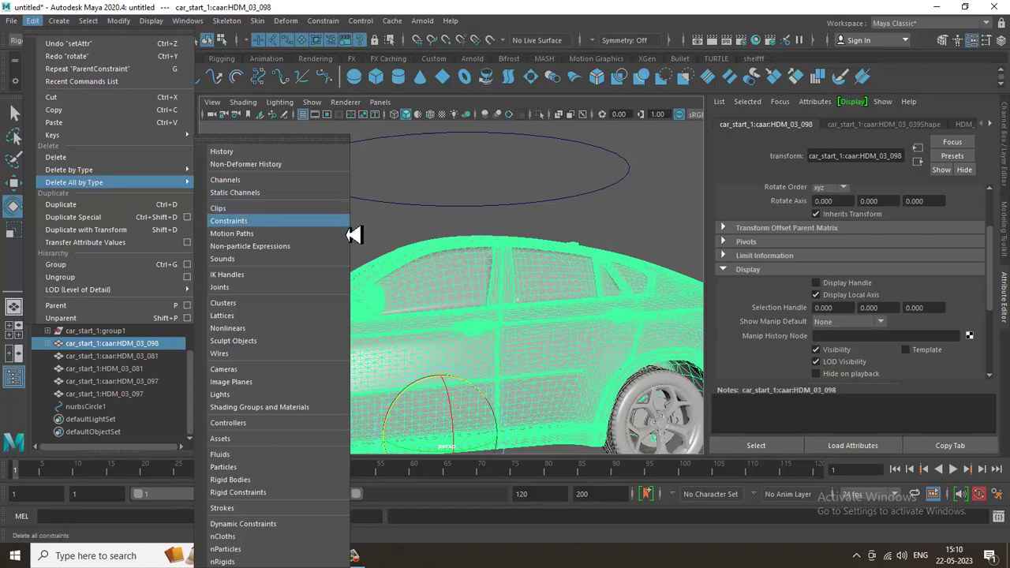
{"action": "left_click", "coordinate": [287, 223]}
Select the NURBS circle and examine its pivot position relative to the car body's local axis
{"action": "middle_click_drag", "start_coordinate": [560, 254], "coordinate": [549, 140], "text": "alt"}
{"action": "left_click", "coordinate": [521, 373]}
{"action": "right_click_drag", "start_coordinate": [552, 303], "coordinate": [535, 247], "text": "alt"}
{"action": "left_click", "coordinate": [509, 149]}
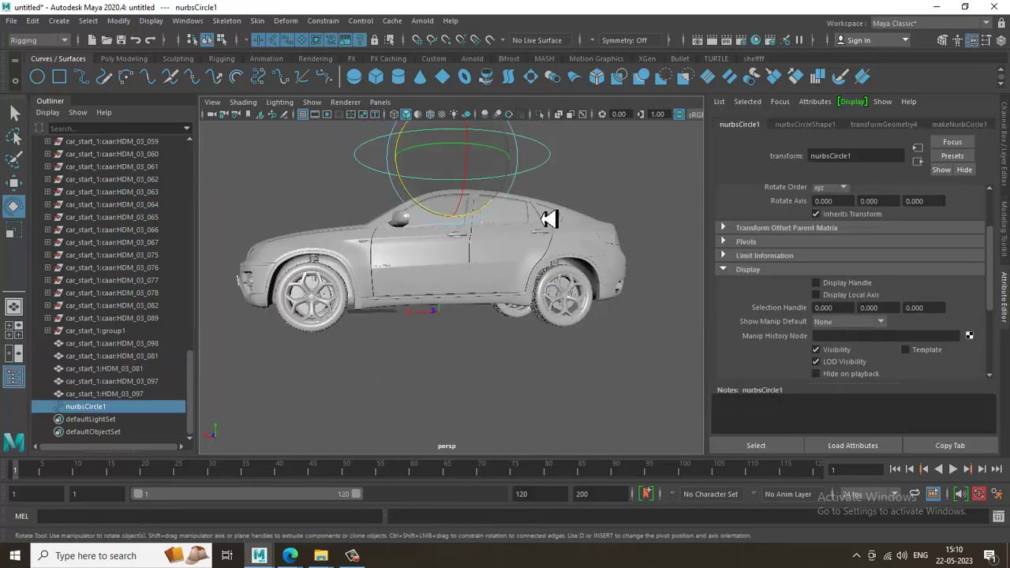
{"action": "middle_click_drag", "start_coordinate": [548, 214], "coordinate": [553, 223], "text": "alt"}
{"action": "left_click_drag", "start_coordinate": [554, 222], "coordinate": [559, 266], "text": "alt"}
{"action": "left_click_drag", "start_coordinate": [514, 200], "coordinate": [525, 225], "text": "alt"}
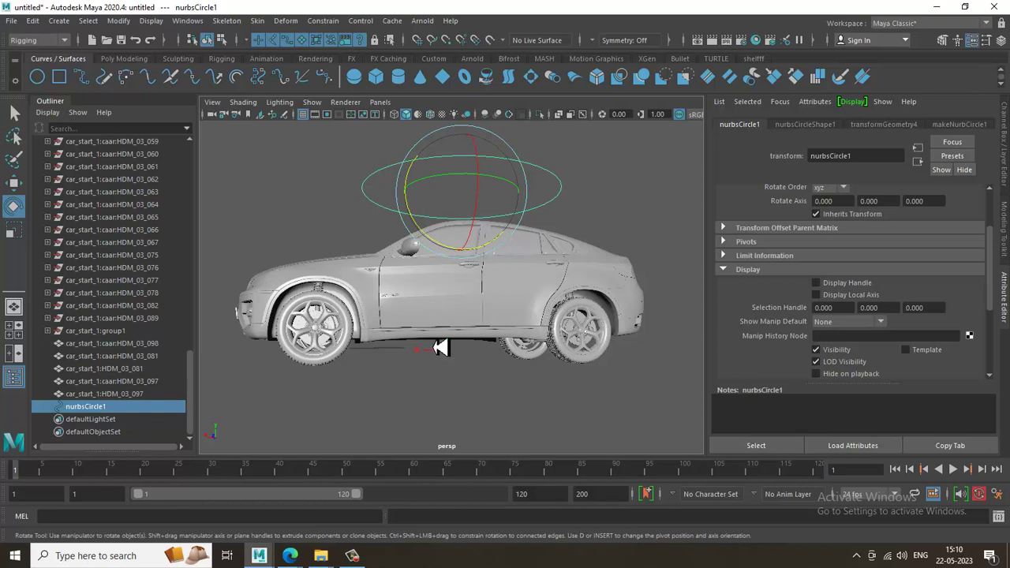
{"action": "left_click_drag", "start_coordinate": [473, 264], "coordinate": [473, 277], "text": "alt"}
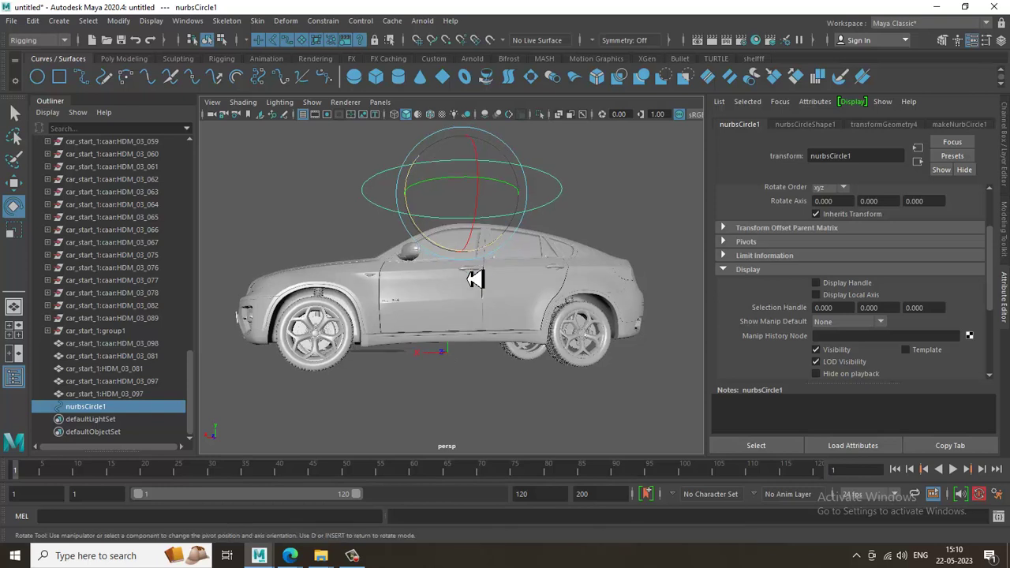
Snap the NURBS circle's pivot down to the origin of the car body's local axis
{"action": "key", "text": "d"}
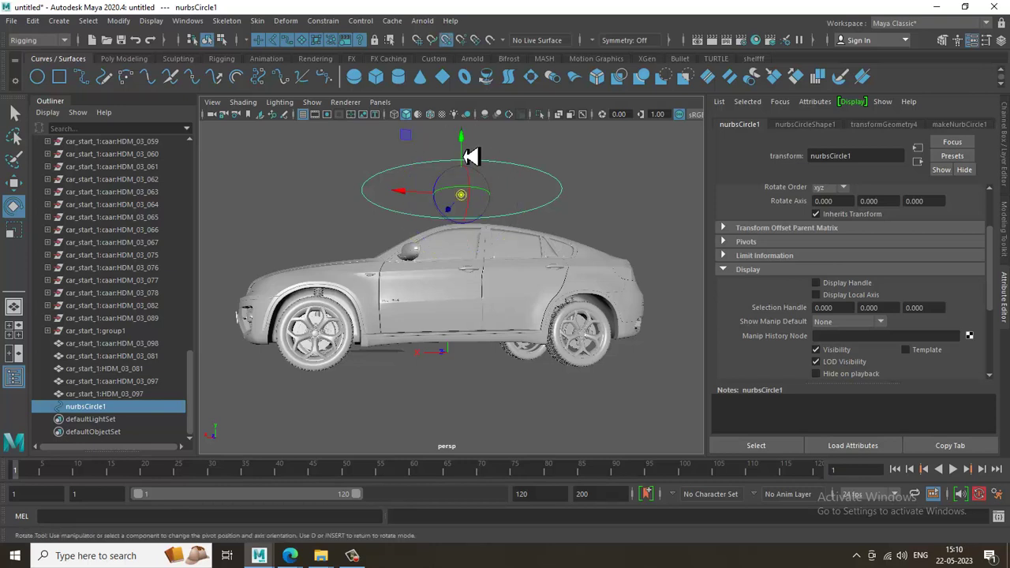
{"action": "left_click_drag", "start_coordinate": [471, 207], "coordinate": [456, 356]}
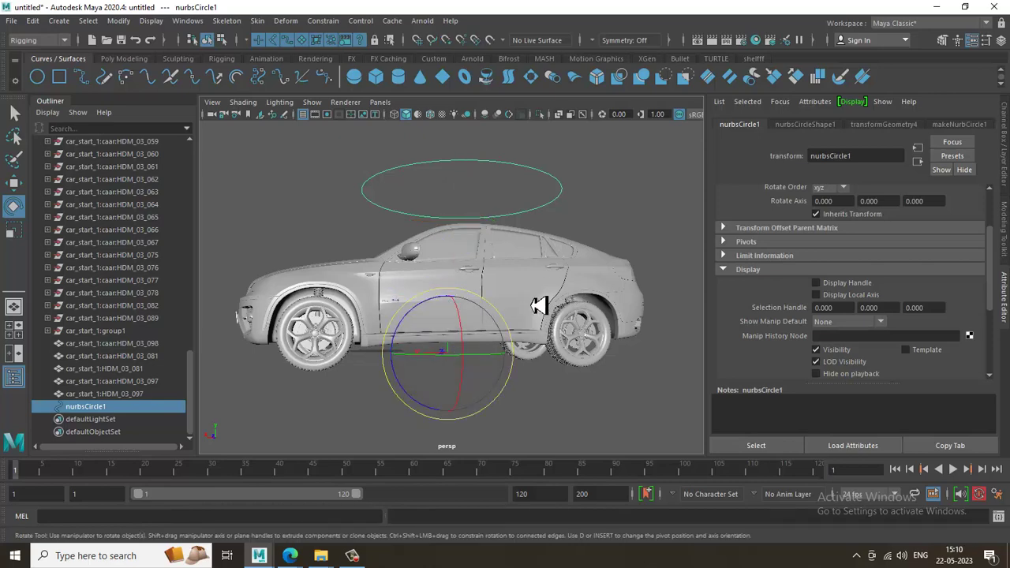
{"action": "left_click_drag", "start_coordinate": [520, 302], "coordinate": [507, 196], "text": "alt"}
{"action": "left_click_drag", "start_coordinate": [508, 247], "coordinate": [505, 318], "text": "alt"}
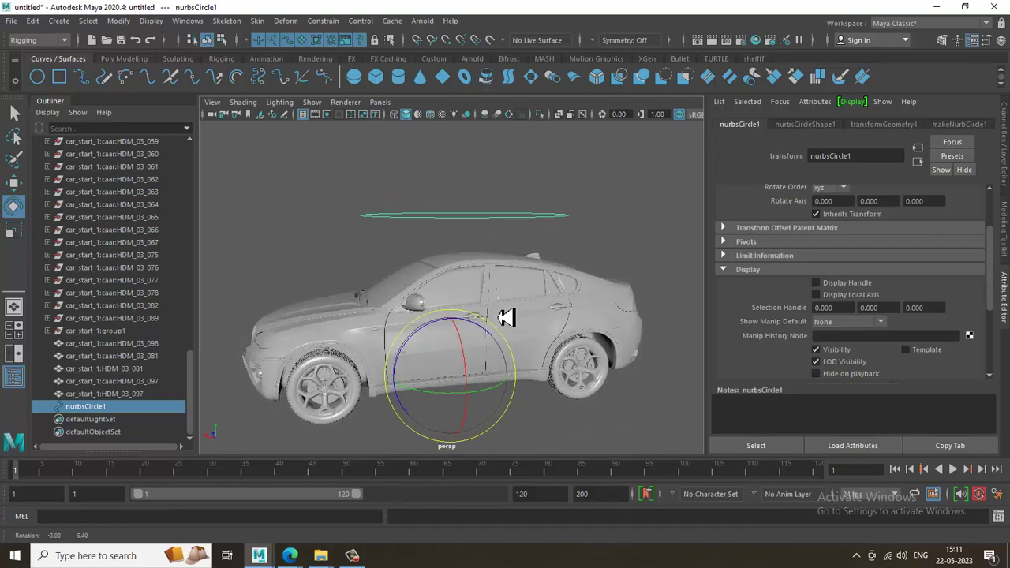
Parent-constrain the car body to the NURBS circle and clear the selection
{"action": "key", "text": "w"}
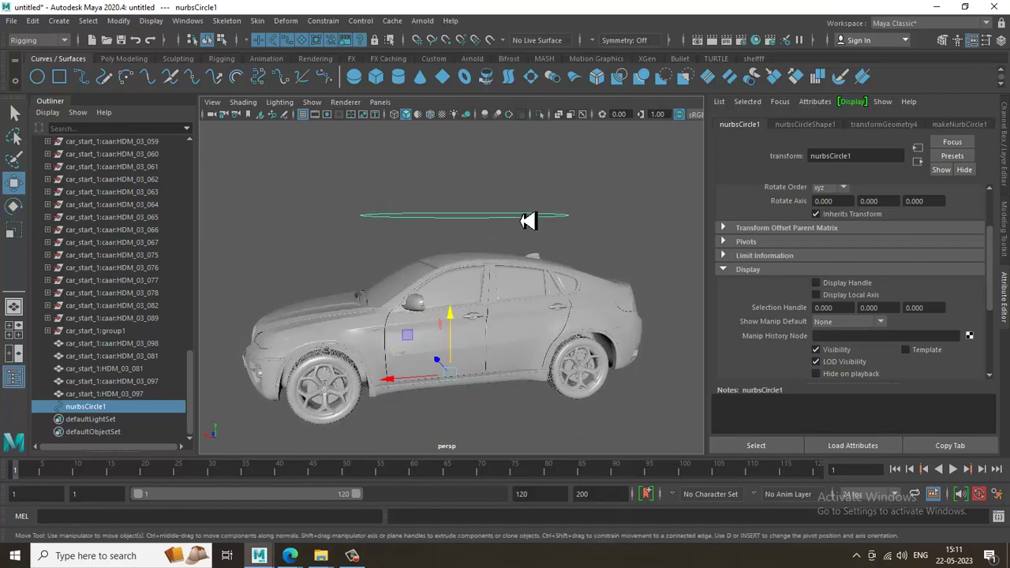
{"action": "left_click", "coordinate": [526, 329], "text": "shift"}
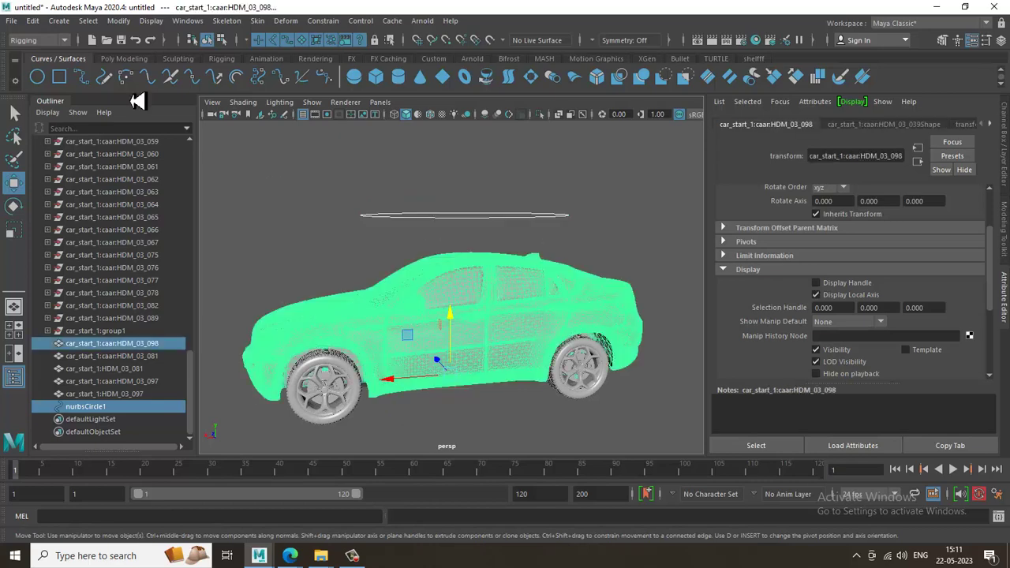
{"action": "left_click", "coordinate": [329, 25]}
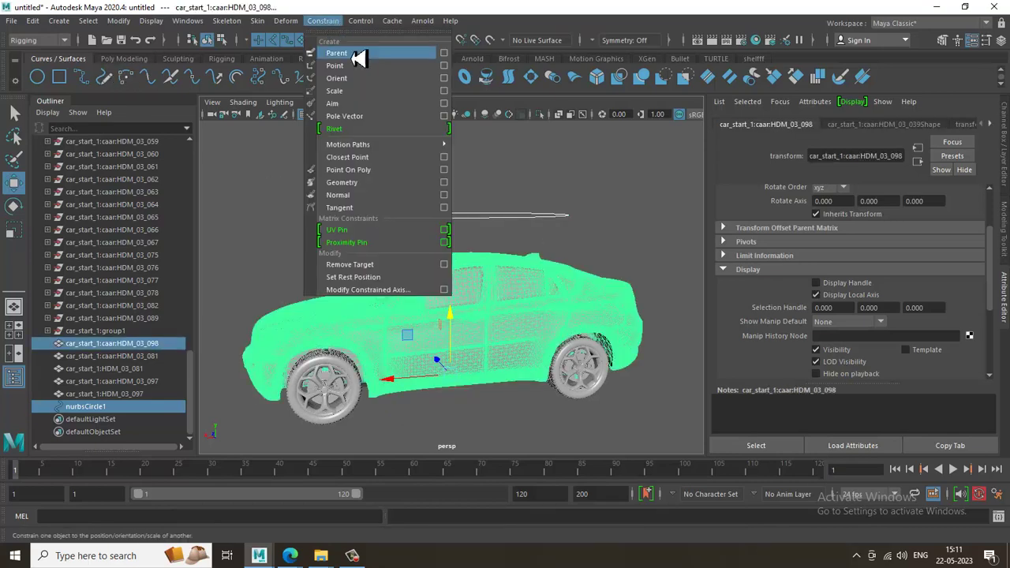
{"action": "left_click", "coordinate": [353, 57]}
{"action": "left_click", "coordinate": [543, 207]}
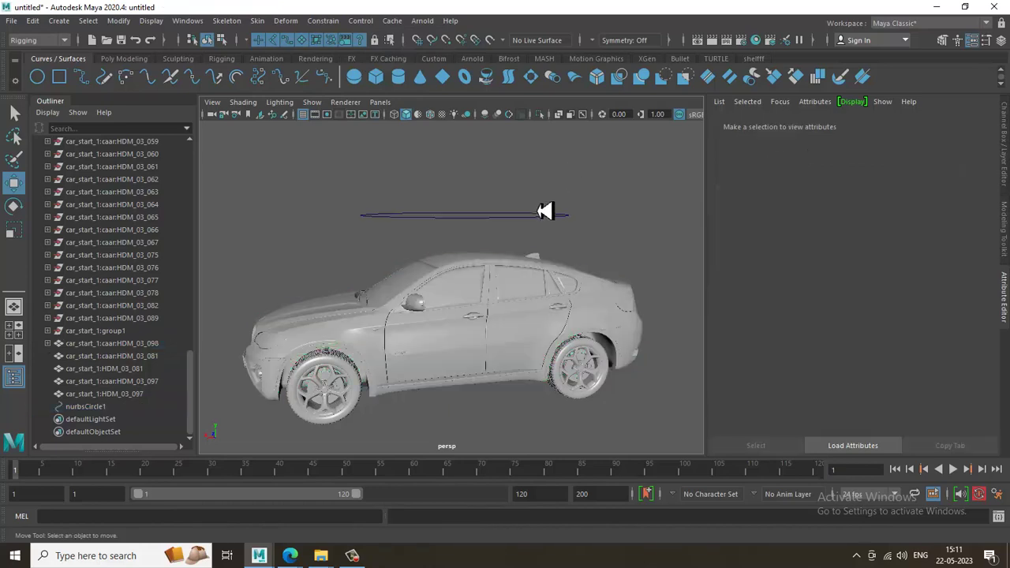
Test-rotate the circle by about -4.25 degrees in X and 6.23 degrees in Z, and undo the rotations
{"action": "left_click", "coordinate": [538, 214]}
{"action": "key", "text": "e"}
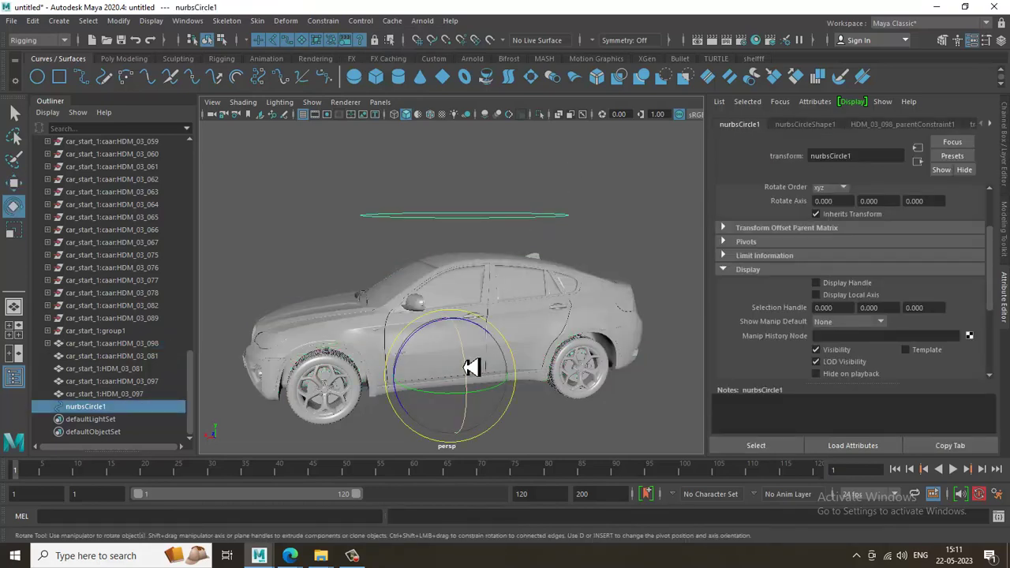
{"action": "mouse_move", "coordinate": [473, 367]}
{"action": "left_mouse_down"}
{"action": "mouse_move", "coordinate": [466, 349]}
{"action": "mouse_move", "coordinate": [480, 372]}
{"action": "left_mouse_up"}
{"action": "key", "text": "ctrl+z"}
{"action": "left_click_drag", "start_coordinate": [461, 246], "coordinate": [535, 270], "text": "alt"}
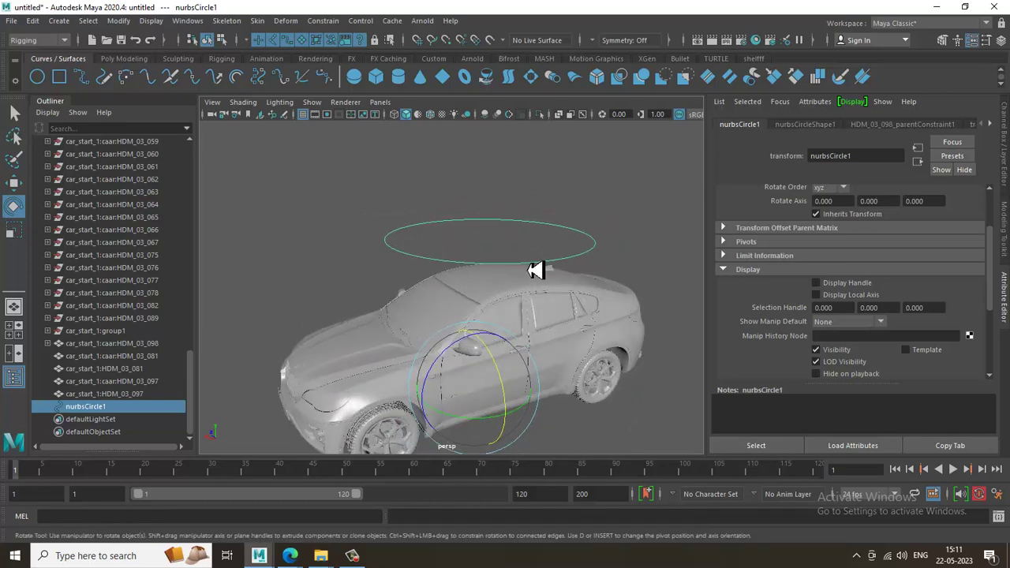
{"action": "left_click_drag", "start_coordinate": [585, 372], "coordinate": [596, 304], "text": "alt"}
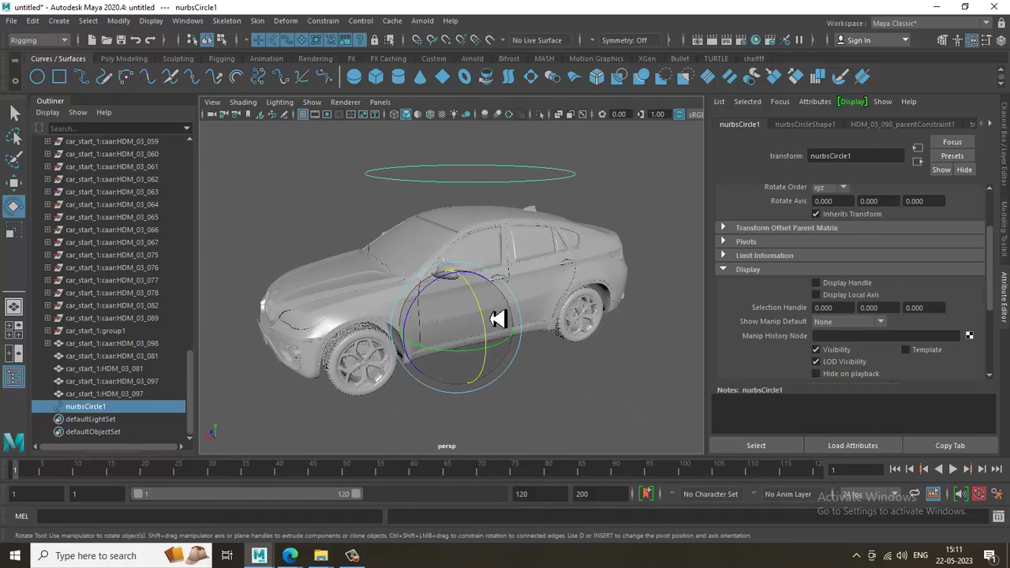
{"action": "mouse_move", "coordinate": [489, 321]}
{"action": "left_mouse_down"}
{"action": "mouse_move", "coordinate": [489, 334]}
{"action": "mouse_move", "coordinate": [480, 300]}
{"action": "mouse_move", "coordinate": [503, 327]}
{"action": "mouse_move", "coordinate": [500, 318]}
{"action": "left_mouse_up"}
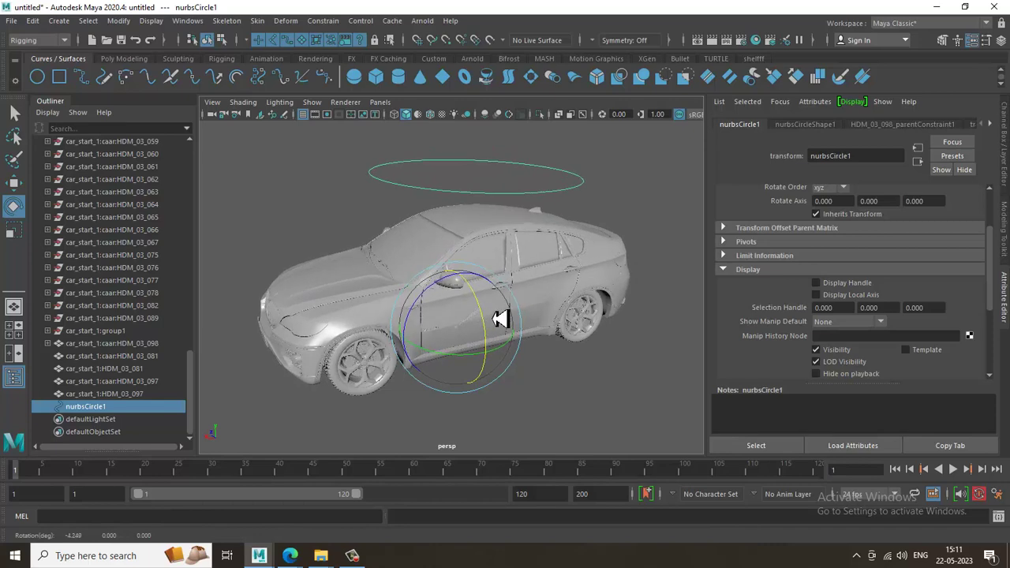
{"action": "left_click_drag", "start_coordinate": [419, 315], "coordinate": [428, 313]}
{"action": "key", "text": "ctrl+z"}
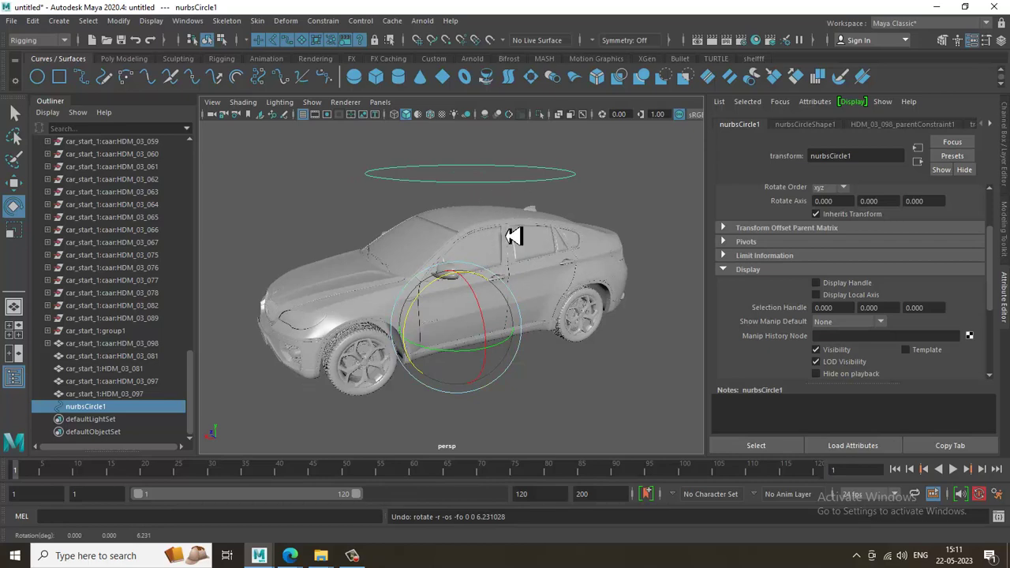
Open the rotation limit settings in the circle's attributes
{"action": "mouse_move", "coordinate": [550, 359]}
{"action": "left_mouse_down", "text": "alt"}
{"action": "mouse_move", "coordinate": [544, 332]}
{"action": "mouse_move", "coordinate": [551, 340]}
{"action": "left_mouse_up", "text": "alt"}
{"action": "scroll", "coordinate": [576, 368], "scroll_direction": "up", "scroll_amount": 5}
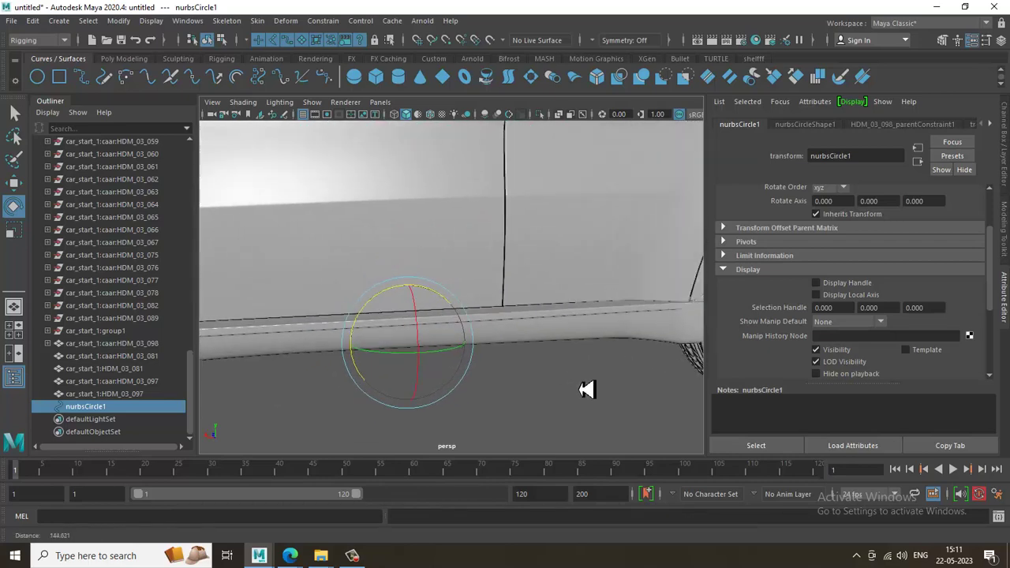
{"action": "scroll", "coordinate": [524, 284], "scroll_direction": "down", "scroll_amount": 4}
{"action": "mouse_move", "coordinate": [534, 272]}
{"action": "left_mouse_down", "text": "alt"}
{"action": "mouse_move", "coordinate": [570, 307]}
{"action": "mouse_move", "coordinate": [574, 293]}
{"action": "mouse_move", "coordinate": [552, 273]}
{"action": "left_mouse_up", "text": "alt"}
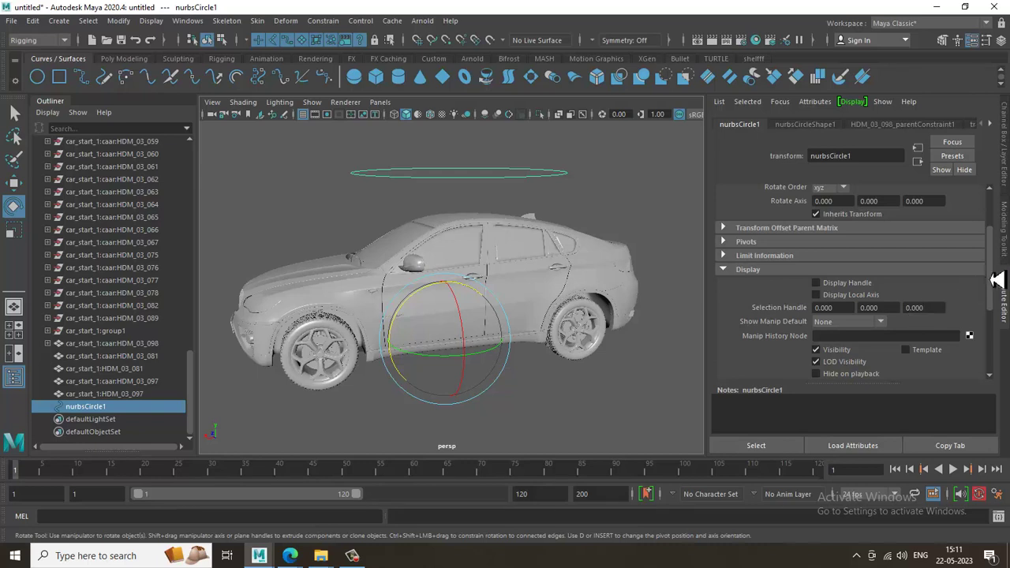
{"action": "scroll", "coordinate": [996, 279], "scroll_direction": "down", "scroll_amount": 2}
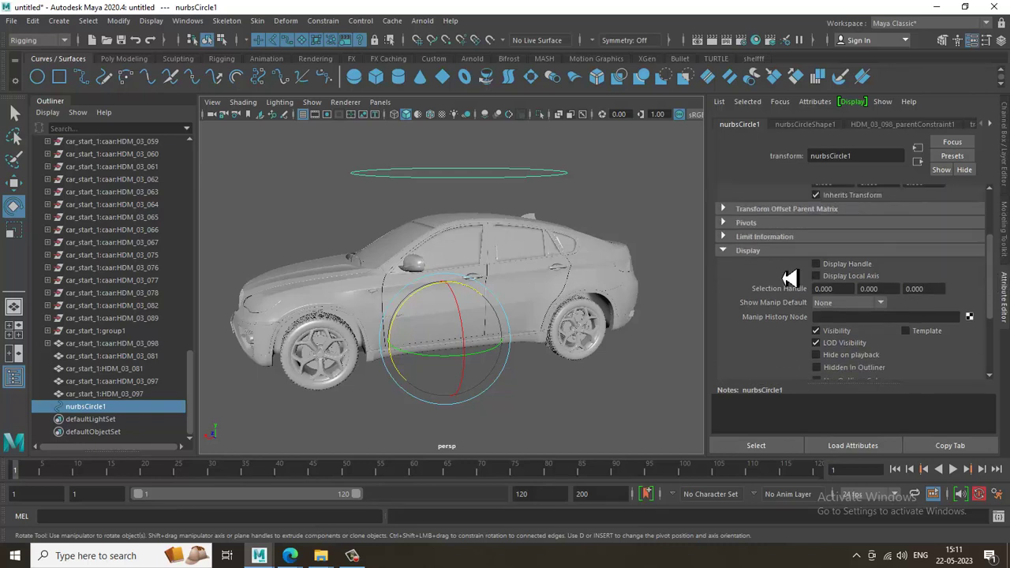
{"action": "left_click", "coordinate": [732, 238]}
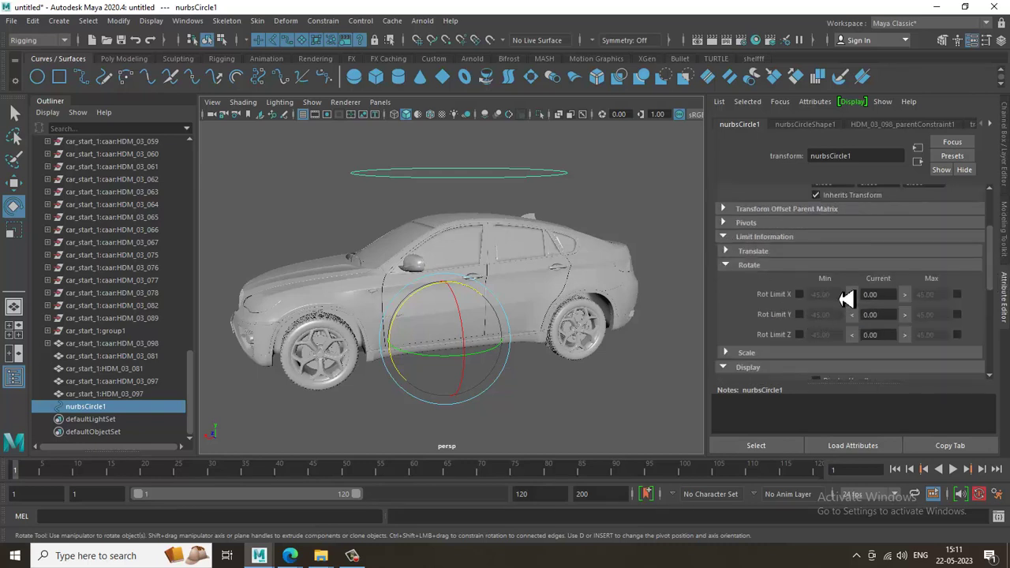
Test-rotate the circle in X, undo the rotations, and limit its X rotation to a minimum of -15 and a maximum of 15
{"action": "left_click_drag", "start_coordinate": [468, 318], "coordinate": [513, 325]}
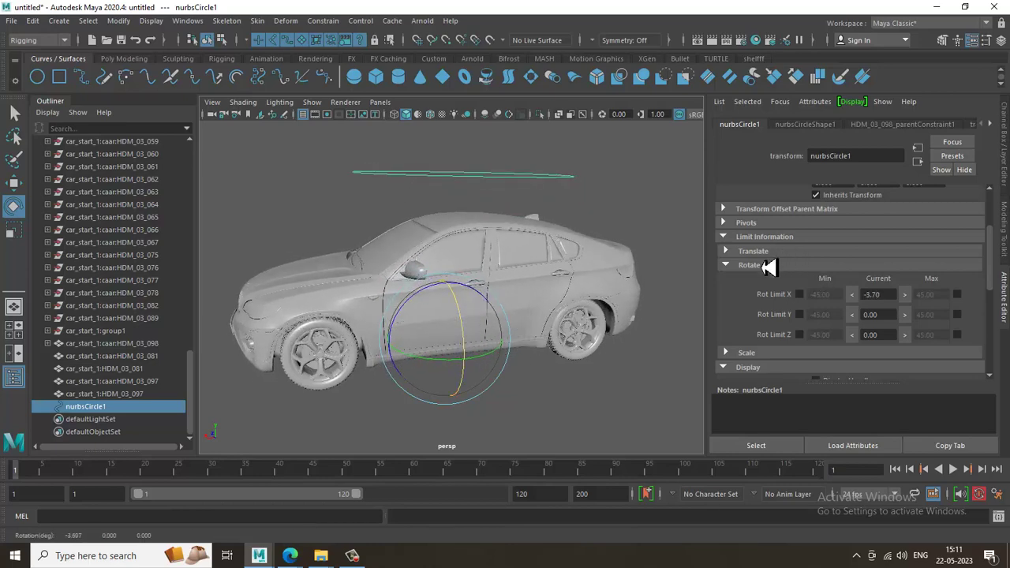
{"action": "key", "text": "ctrl+z"}
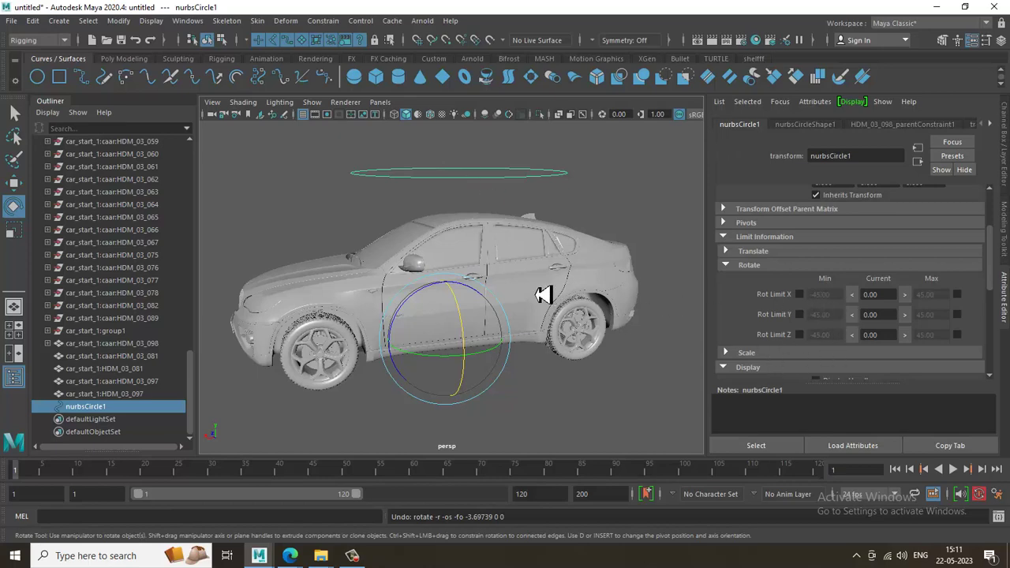
{"action": "left_click_drag", "start_coordinate": [566, 358], "coordinate": [546, 348], "text": "alt"}
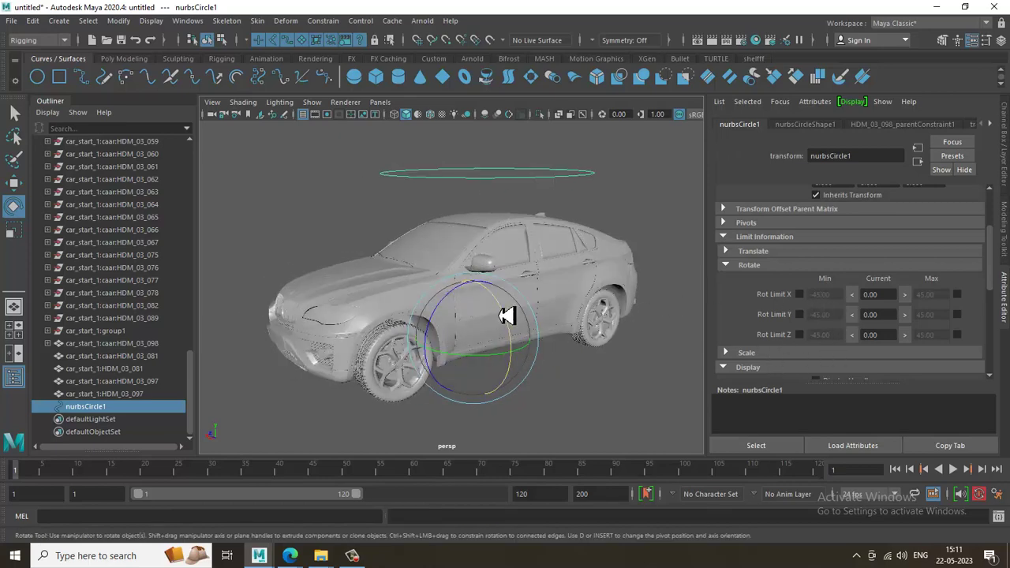
{"action": "left_click_drag", "start_coordinate": [506, 316], "coordinate": [514, 293]}
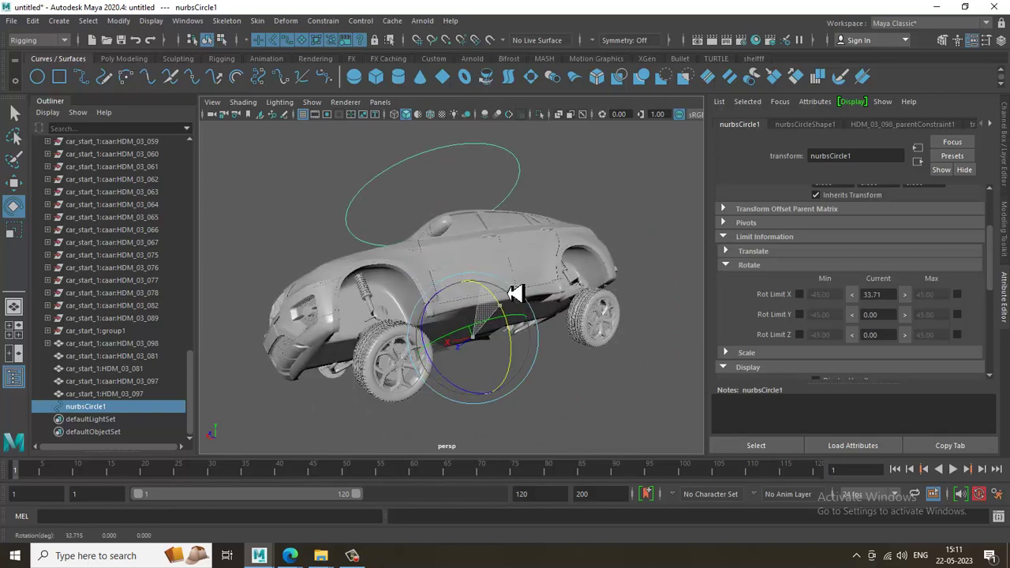
{"action": "key", "text": "ctrl+z"}
{"action": "key", "text": "ctrl+z"}
{"action": "key", "text": "ctrl+z"}
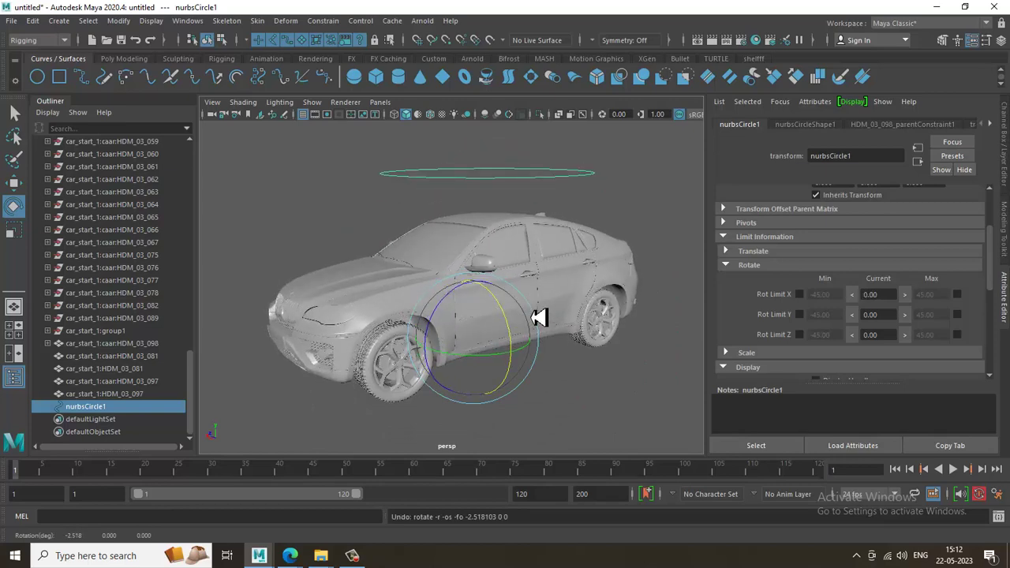
{"action": "left_click_drag", "start_coordinate": [519, 334], "coordinate": [523, 333]}
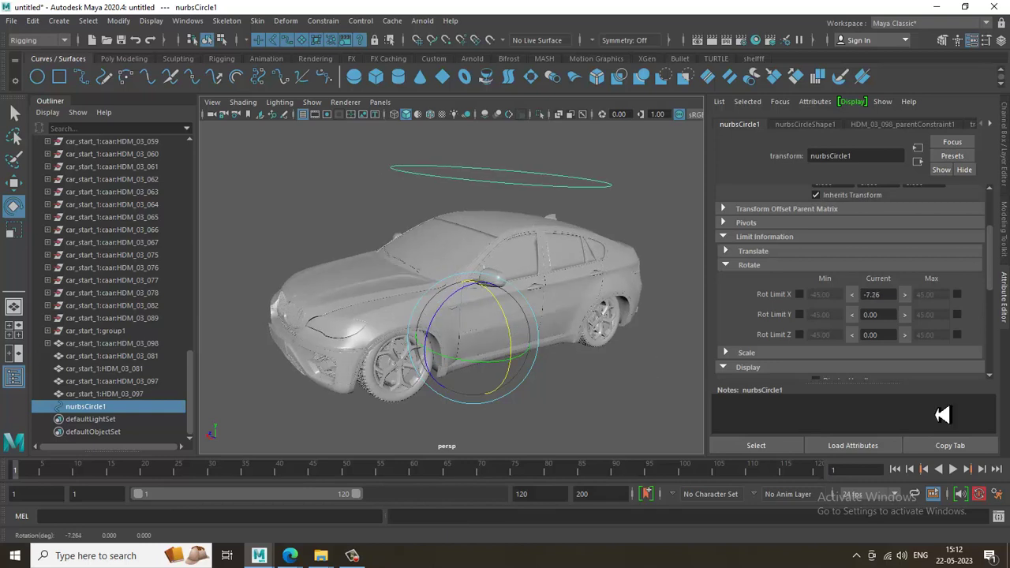
{"action": "key", "text": "ctrl+z"}
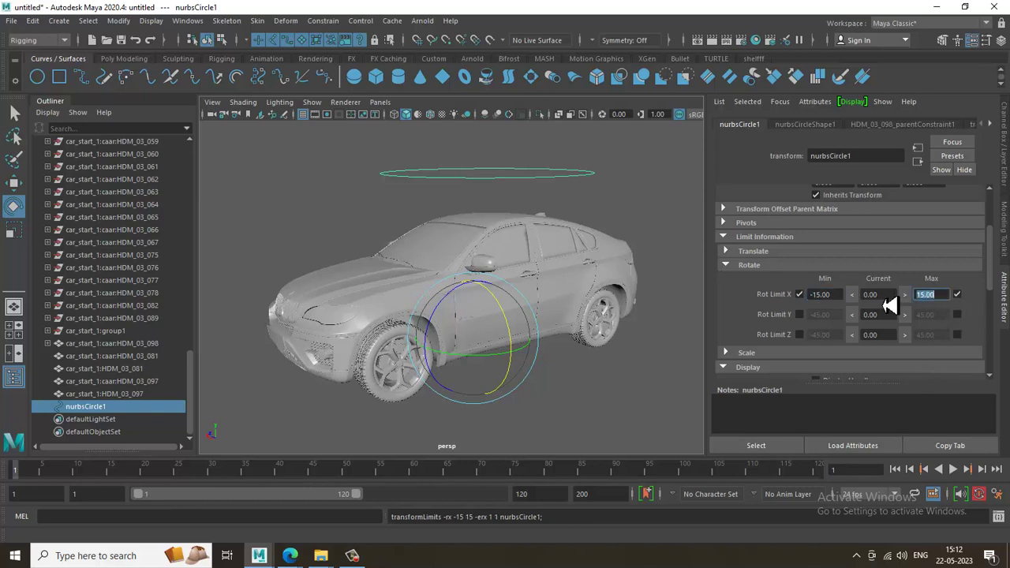
Test the circle's X rotation against its limits, undo it, and narrow the X rotation limits to -8 and 8
{"action": "left_click_drag", "start_coordinate": [509, 315], "coordinate": [527, 353]}
{"action": "left_click_drag", "start_coordinate": [516, 305], "coordinate": [506, 276]}
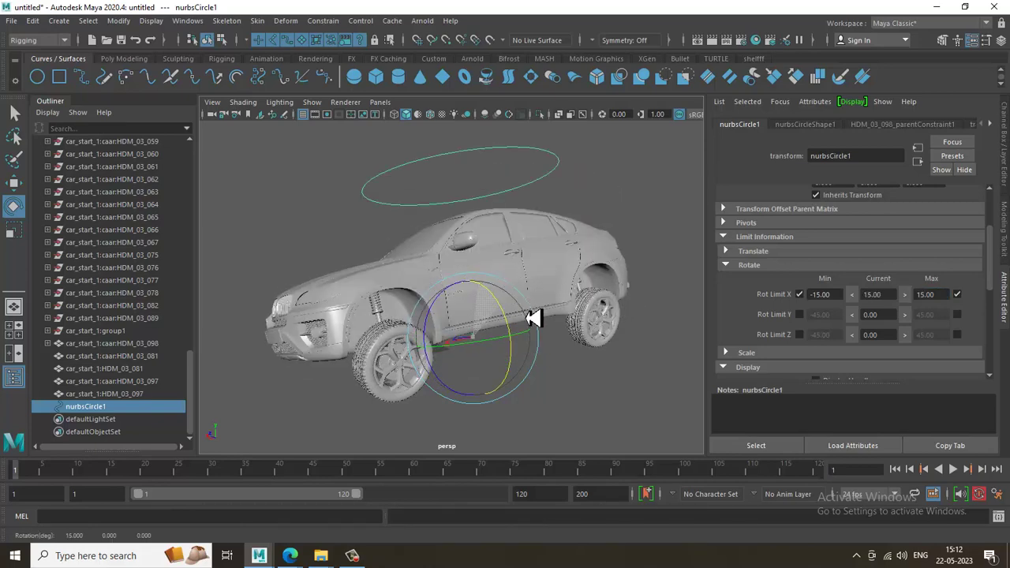
{"action": "left_click_drag", "start_coordinate": [532, 318], "coordinate": [550, 348]}
{"action": "key", "text": "ctrl+z"}
{"action": "key", "text": "ctrl+z"}
{"action": "key", "text": "ctrl+z"}
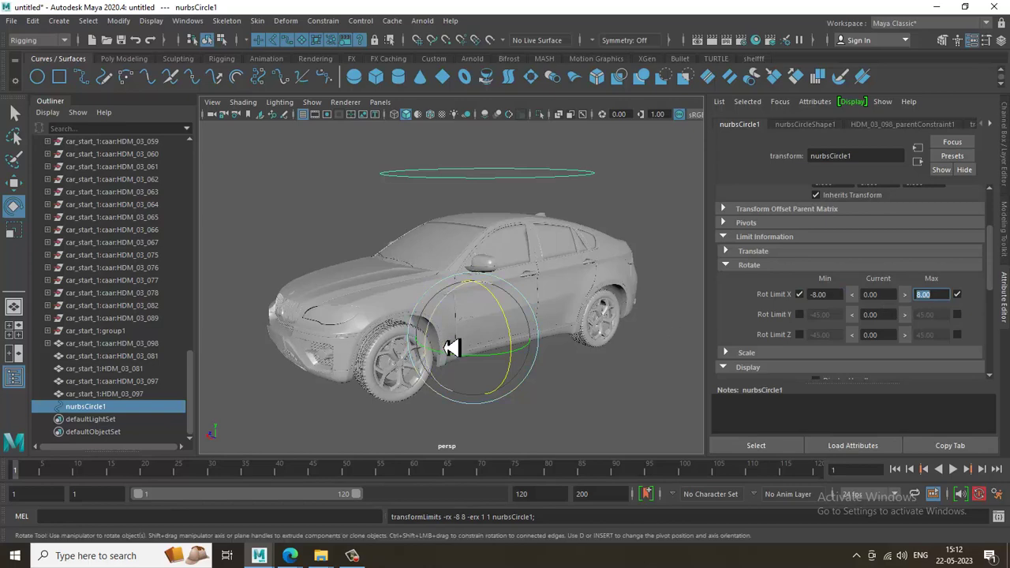
Test-rotate the circle in X to both the -8 and 8 degree limits and undo the rotations
{"action": "left_click_drag", "start_coordinate": [513, 320], "coordinate": [522, 293]}
{"action": "key", "text": "ctrl+z"}
{"action": "key", "text": "ctrl+z"}
{"action": "key", "text": "ctrl+z"}
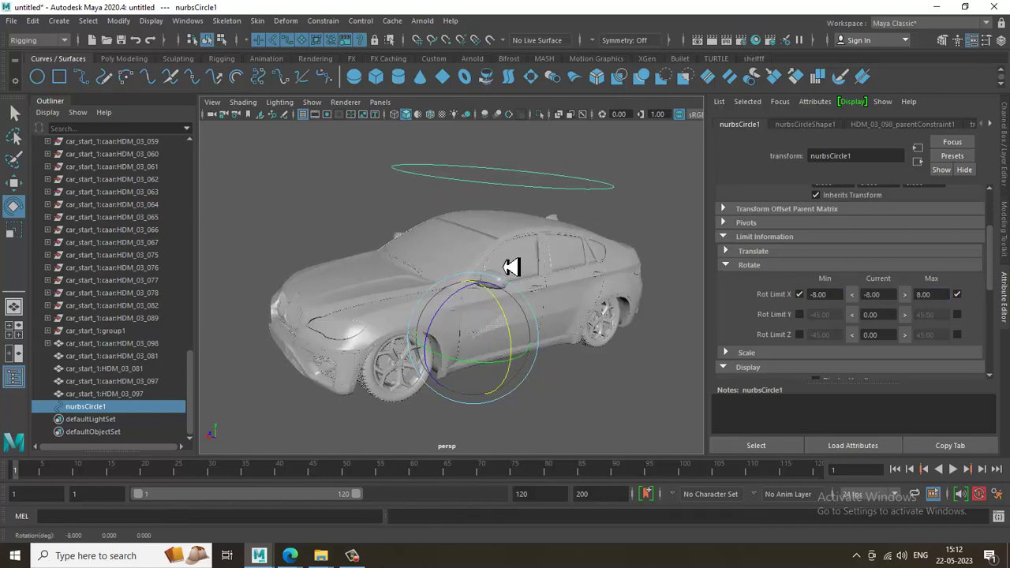
{"action": "left_click_drag", "start_coordinate": [517, 330], "coordinate": [462, 261]}
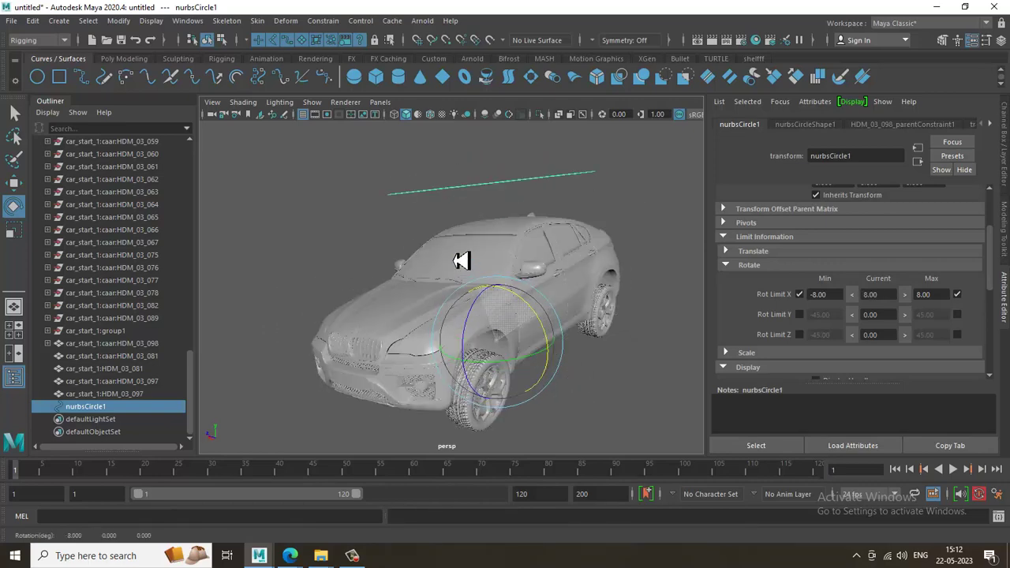
{"action": "key", "text": "ctrl+z"}
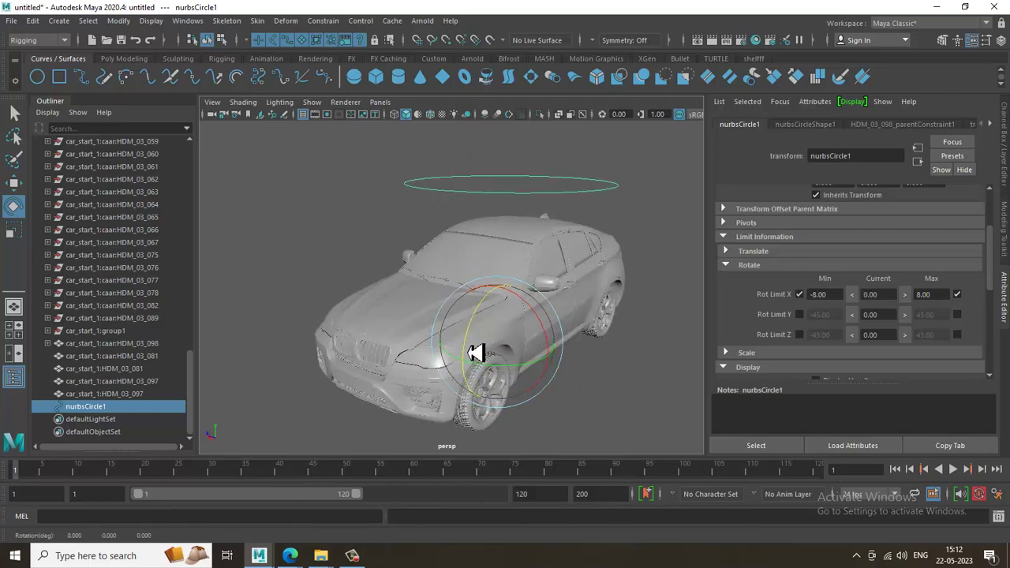
Test-rotate the circle by about 1.67 degrees in Z, undo it, and limit its Z rotation to between -4 and 4
{"action": "mouse_move", "coordinate": [469, 352]}
{"action": "left_mouse_down"}
{"action": "mouse_move", "coordinate": [468, 363]}
{"action": "mouse_move", "coordinate": [470, 342]}
{"action": "mouse_move", "coordinate": [478, 349]}
{"action": "left_mouse_up"}
{"action": "key", "text": "ctrl+z"}
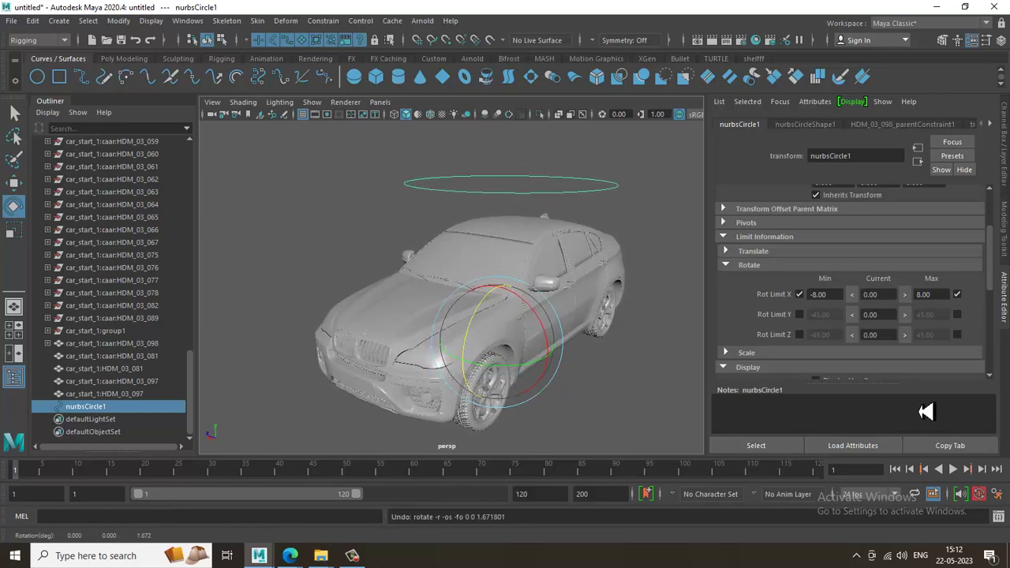
{"action": "left_click", "coordinate": [799, 334]}
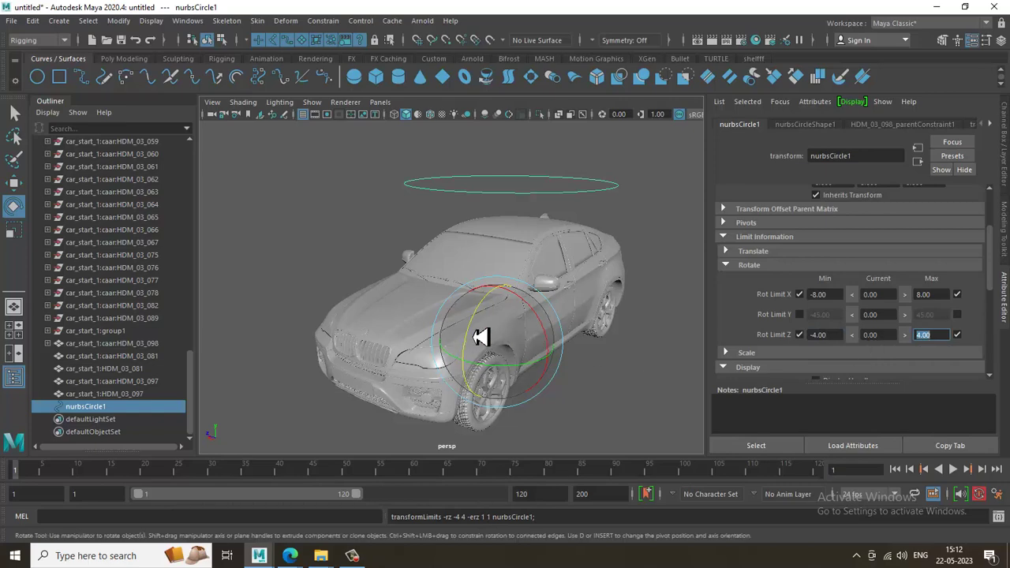
Test the circle's limited X and Z rotations on the car body and undo them
{"action": "left_click_drag", "start_coordinate": [478, 338], "coordinate": [476, 365]}
{"action": "mouse_move", "coordinate": [478, 331]}
{"action": "left_mouse_down"}
{"action": "mouse_move", "coordinate": [480, 317]}
{"action": "mouse_move", "coordinate": [481, 347]}
{"action": "left_mouse_up"}
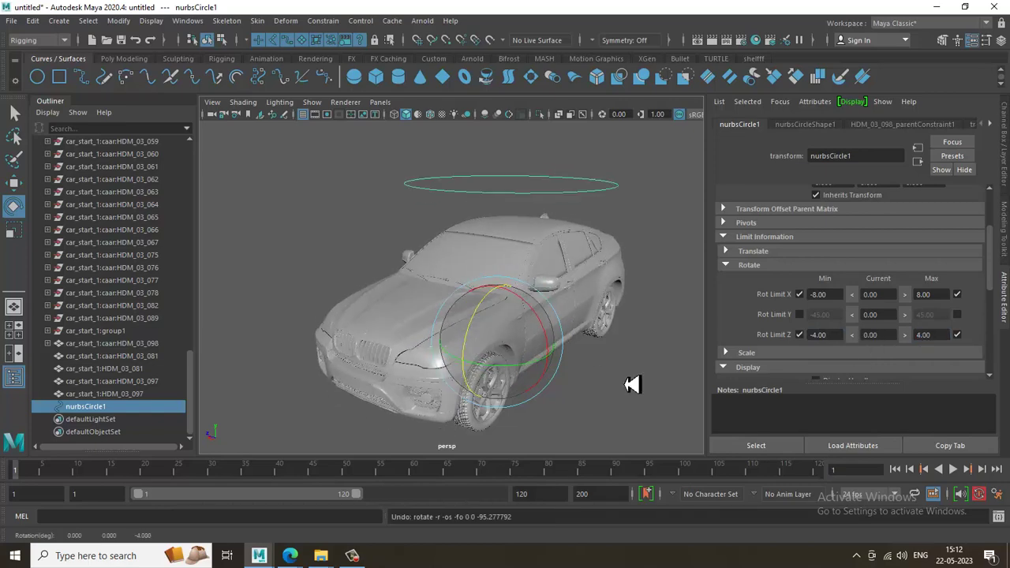
{"action": "left_click_drag", "start_coordinate": [634, 384], "coordinate": [566, 371], "text": "alt"}
{"action": "left_click_drag", "start_coordinate": [489, 333], "coordinate": [503, 360]}
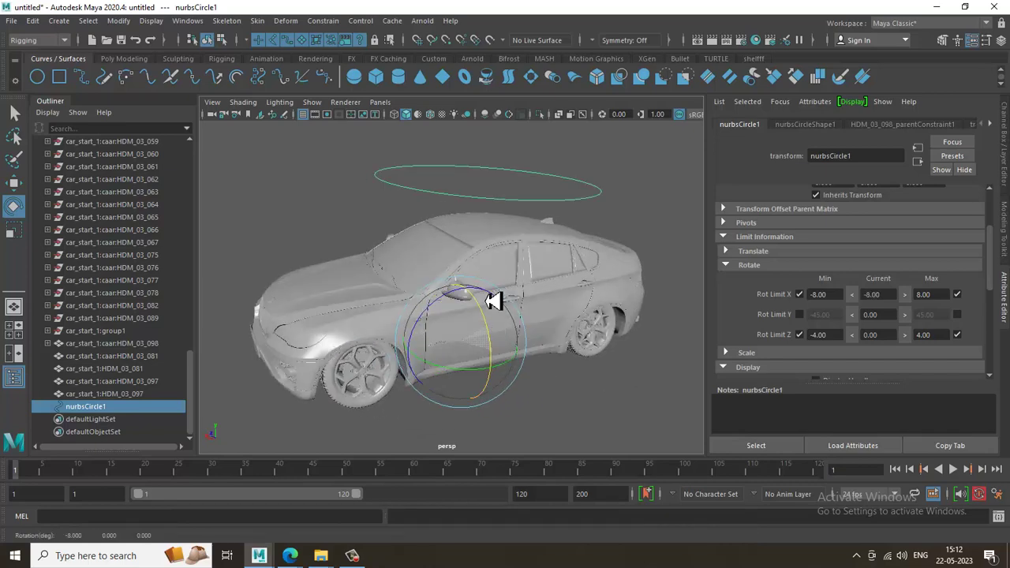
{"action": "left_click_drag", "start_coordinate": [494, 301], "coordinate": [487, 289]}
{"action": "key", "text": "ctrl+z"}
{"action": "left_click_drag", "start_coordinate": [424, 329], "coordinate": [423, 344]}
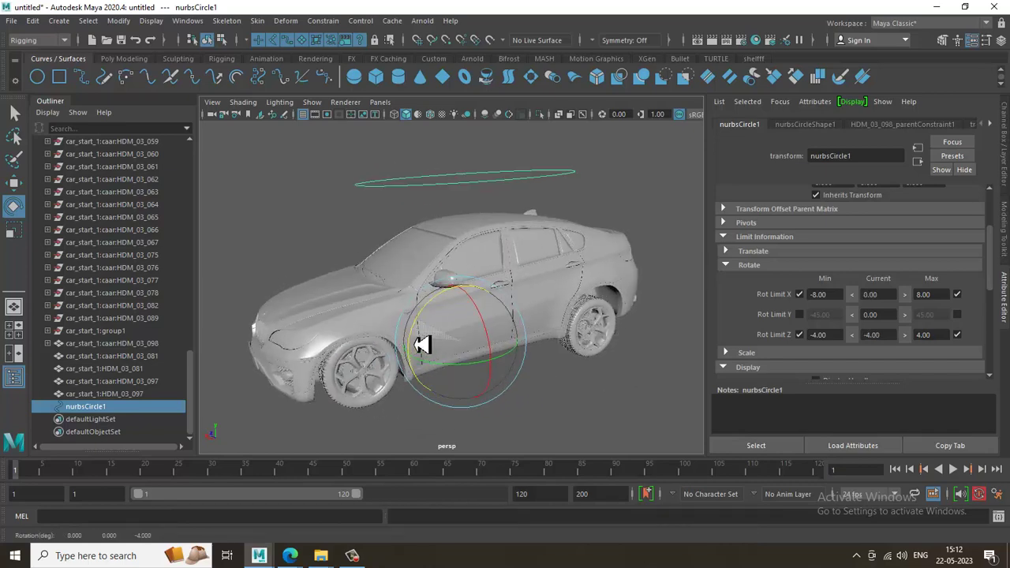
{"action": "key", "text": "ctrl+z"}
{"action": "key", "text": "ctrl+z"}
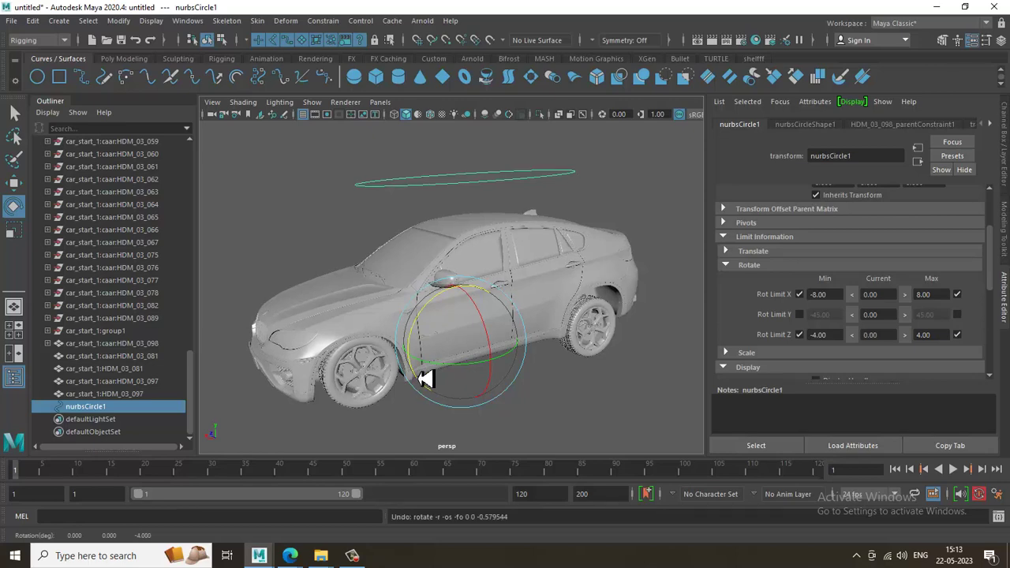
{"action": "right_click_drag", "start_coordinate": [528, 368], "coordinate": [551, 341], "text": "alt"}
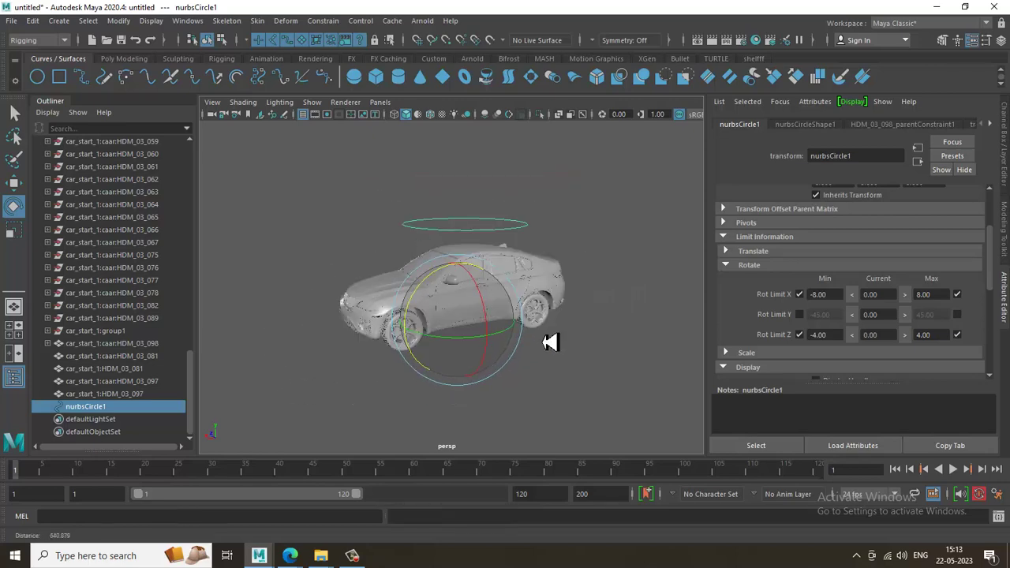
Create a new NURBS circle, shift it clear of the car in the top view and scale it uniformly to about 31.6
{"action": "scroll", "coordinate": [552, 343], "scroll_direction": "up", "scroll_amount": 5}
{"action": "scroll", "coordinate": [544, 327], "scroll_direction": "down", "scroll_amount": 2}
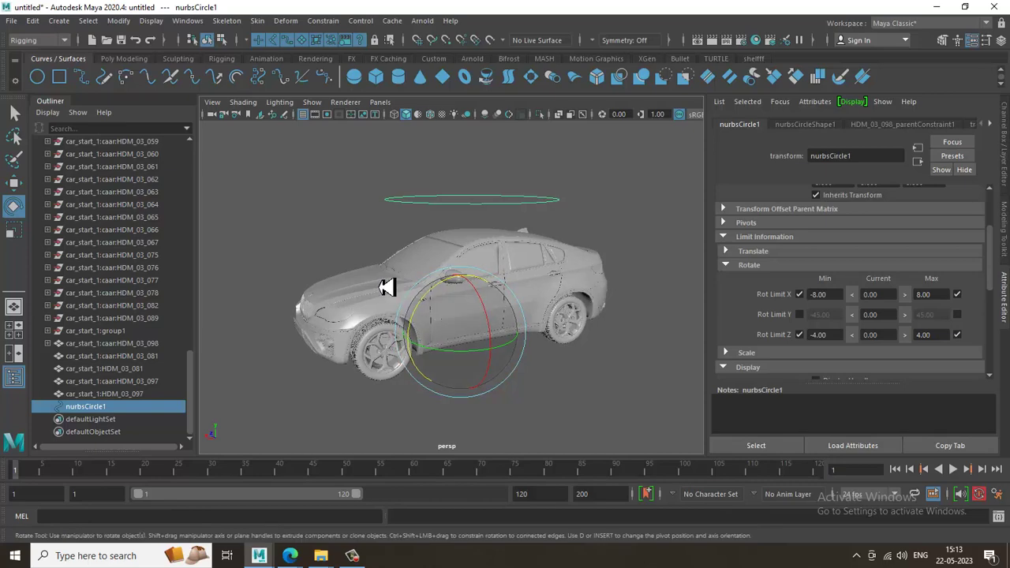
{"action": "left_click", "coordinate": [37, 76]}
{"action": "key", "text": "space"}
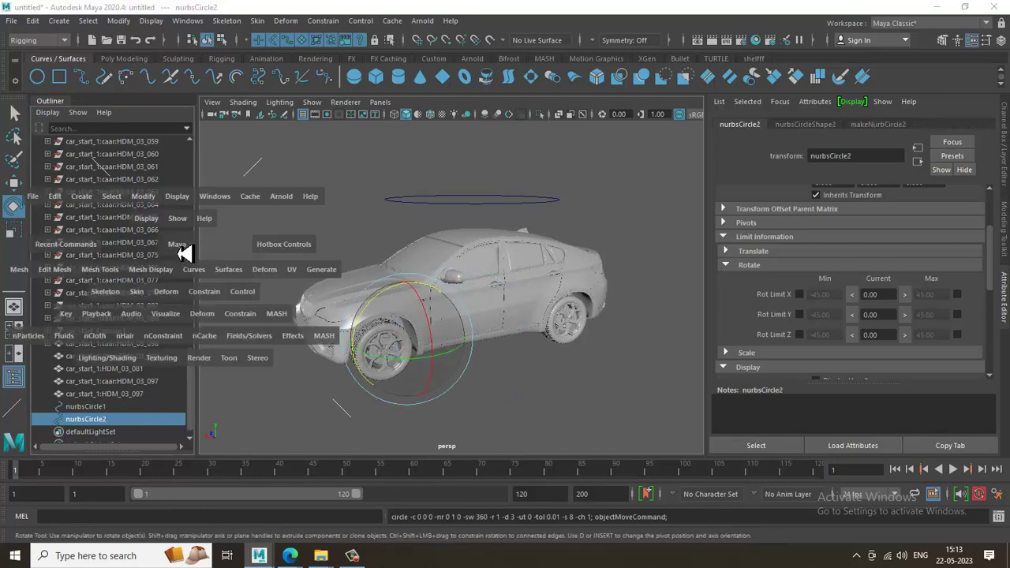
{"action": "key", "text": "space"}
{"action": "middle_click_drag", "start_coordinate": [563, 255], "coordinate": [631, 257], "text": "alt"}
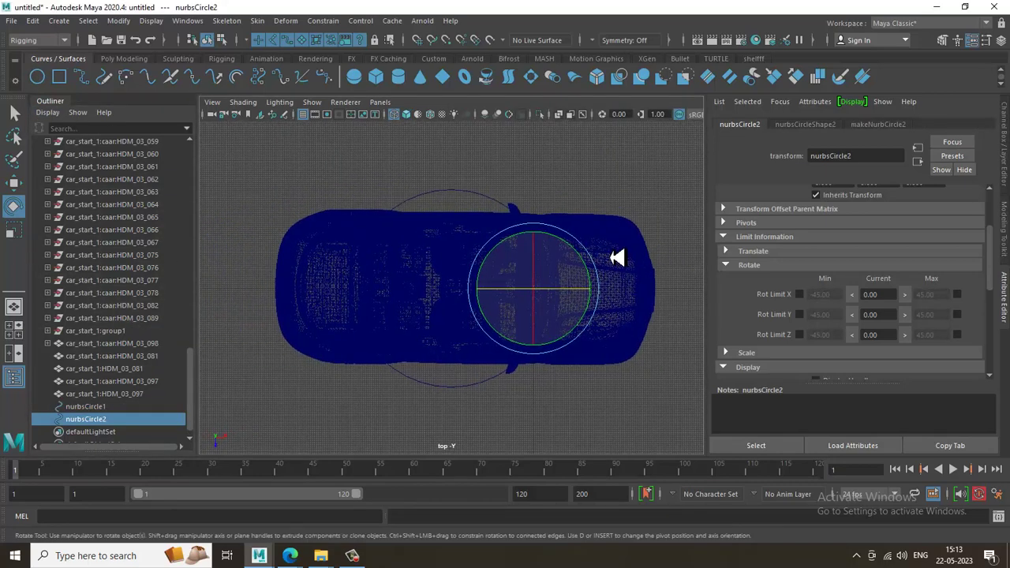
{"action": "key", "text": "w"}
{"action": "left_click_drag", "start_coordinate": [590, 303], "coordinate": [337, 304]}
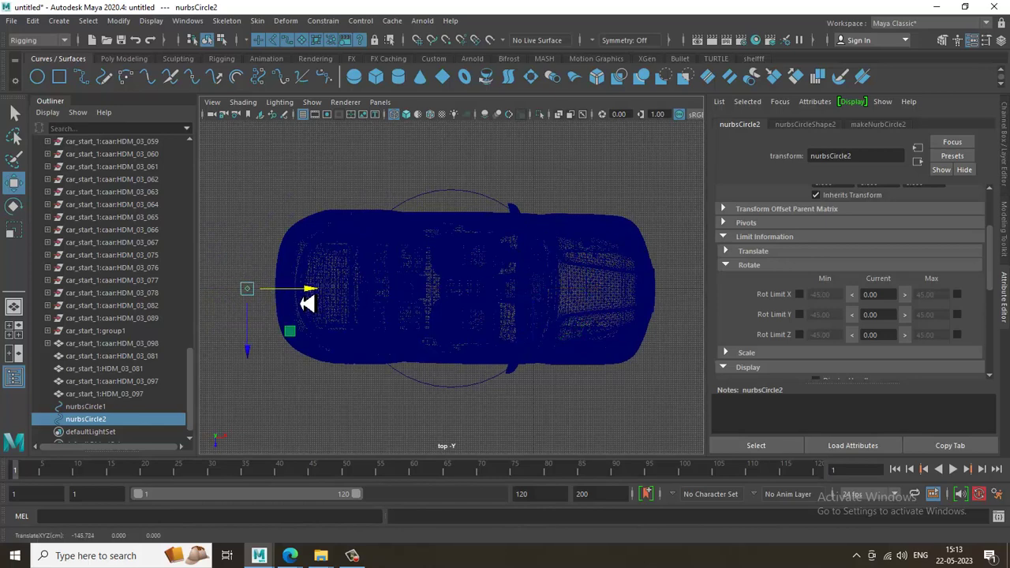
{"action": "key", "text": "r"}
{"action": "left_click_drag", "start_coordinate": [255, 293], "coordinate": [339, 364]}
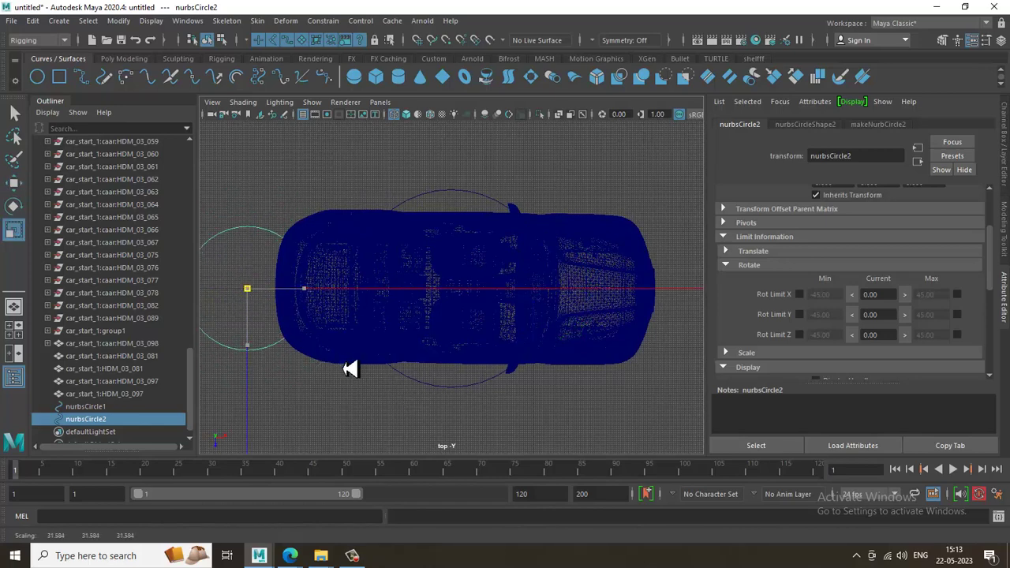
Rotate the new circle -90 degrees in Z and move it ahead of the car's front to about 75.9 in X
{"action": "key", "text": "e"}
{"action": "left_click_drag", "start_coordinate": [308, 319], "coordinate": [348, 300]}
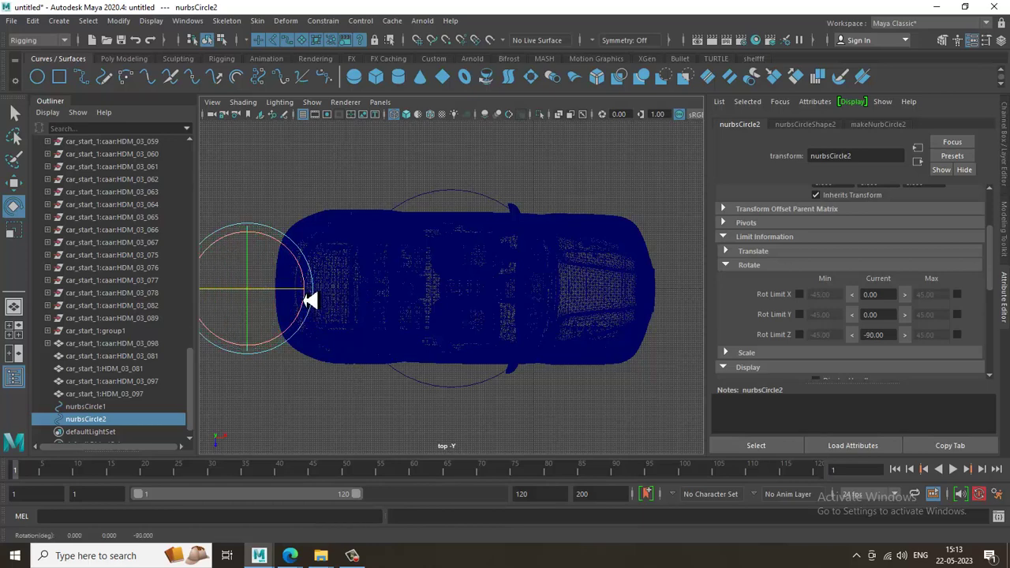
{"action": "key", "text": "w"}
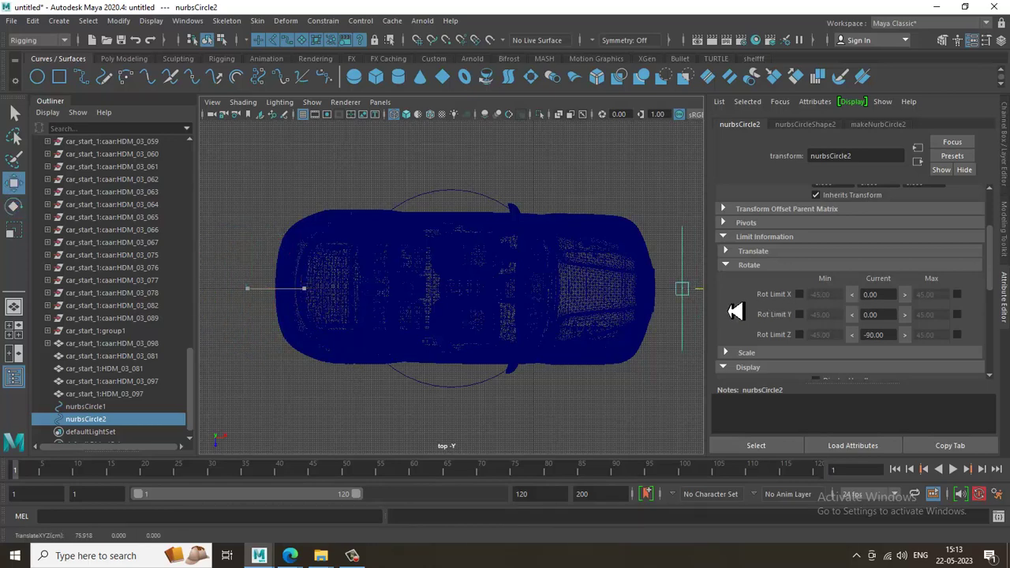
Raise the upright circle to about 17.9 in Y so it sits in front of the car's bumper
{"action": "key", "text": "space"}
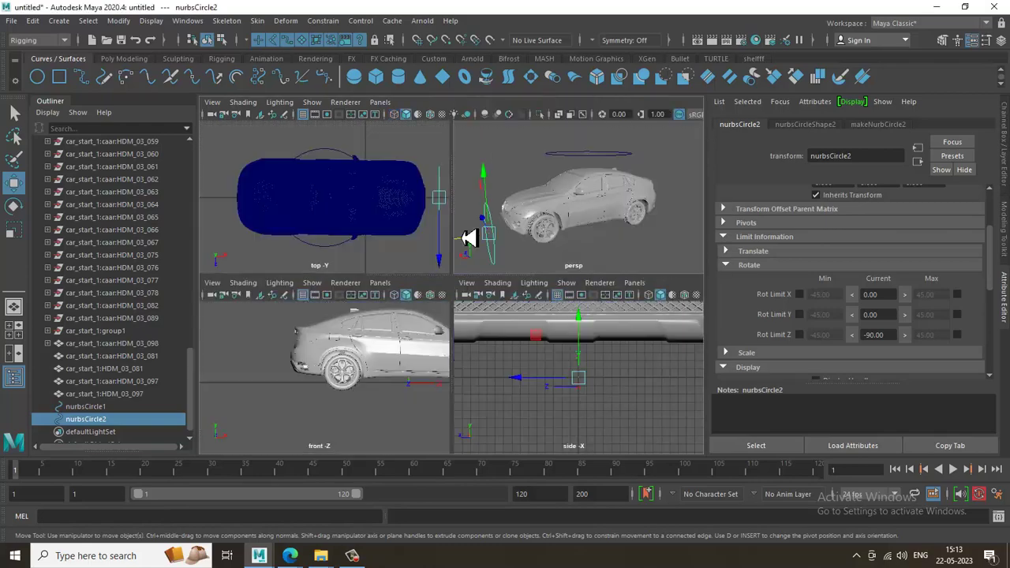
{"action": "key", "text": "space"}
{"action": "key", "text": "space"}
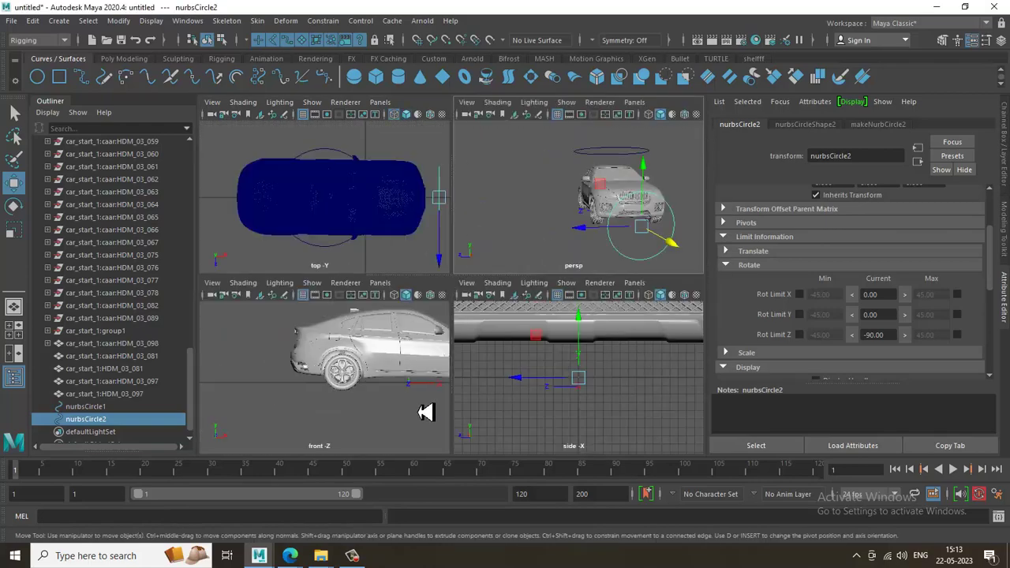
{"action": "key", "text": "space"}
{"action": "scroll", "coordinate": [548, 335], "scroll_direction": "down", "scroll_amount": 10}
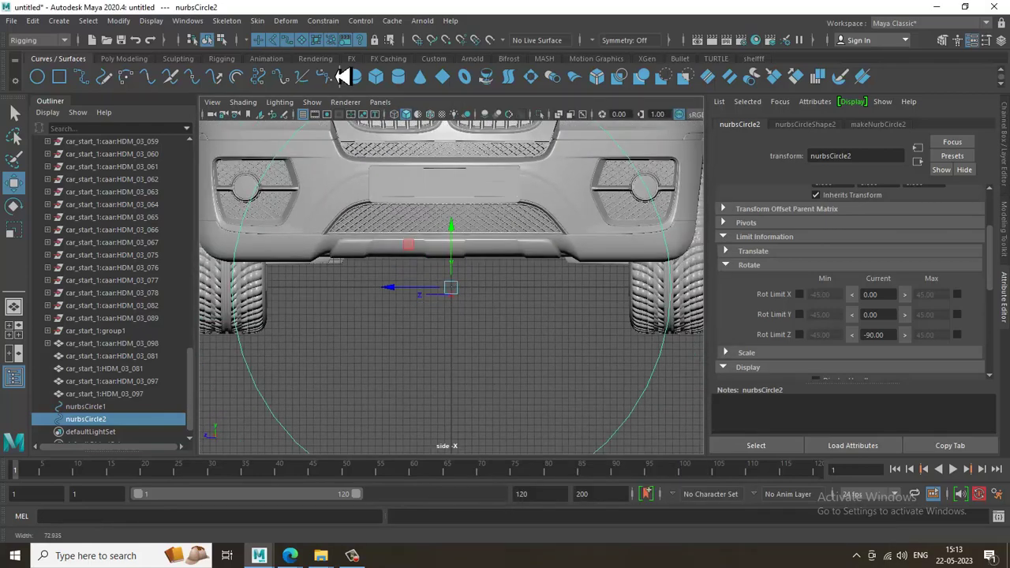
{"action": "middle_click_drag", "start_coordinate": [471, 266], "coordinate": [460, 307], "text": "alt"}
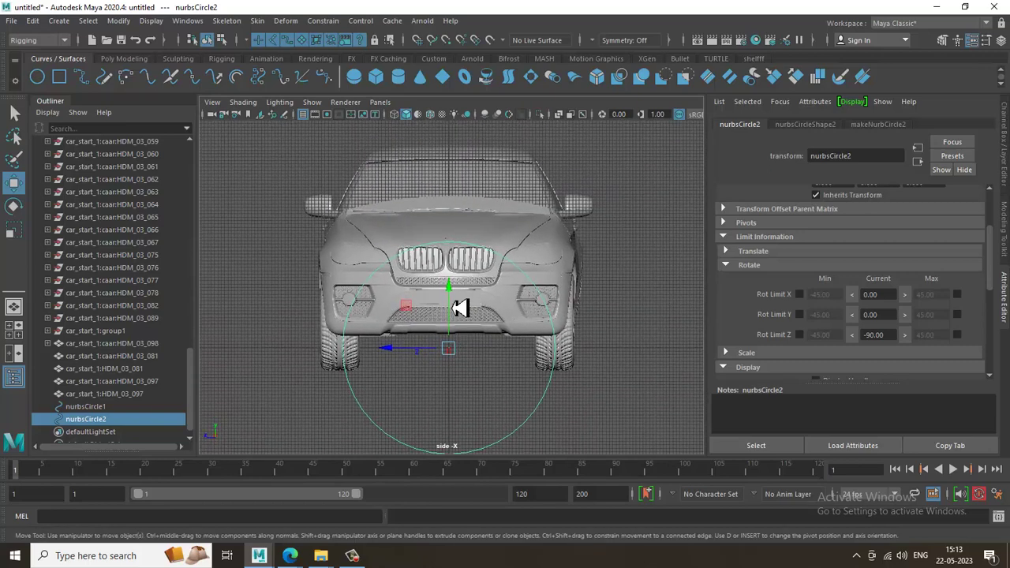
{"action": "left_click_drag", "start_coordinate": [458, 272], "coordinate": [452, 241]}
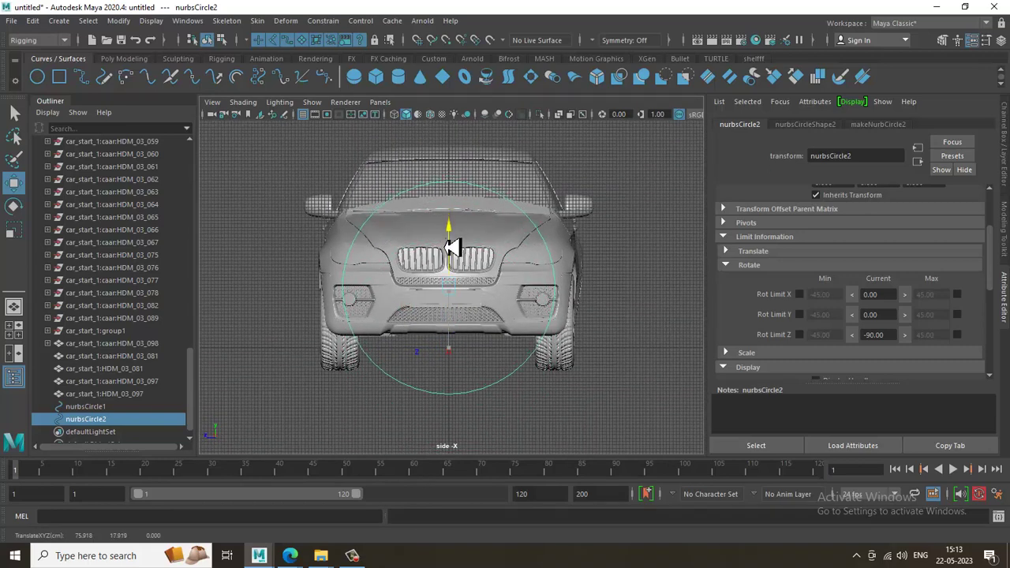
Freeze the transformations of the upright circle in front of the car
{"action": "key", "text": "space"}
{"action": "key", "text": "space"}
{"action": "left_click_drag", "start_coordinate": [508, 250], "coordinate": [300, 134], "text": "alt"}
{"action": "left_click", "coordinate": [124, 23]}
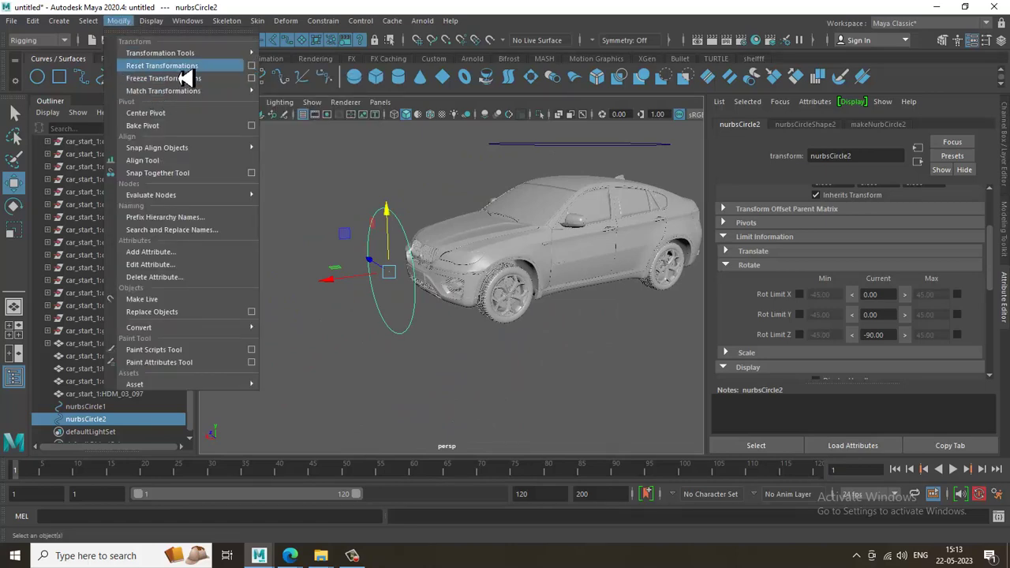
{"action": "left_click", "coordinate": [183, 78]}
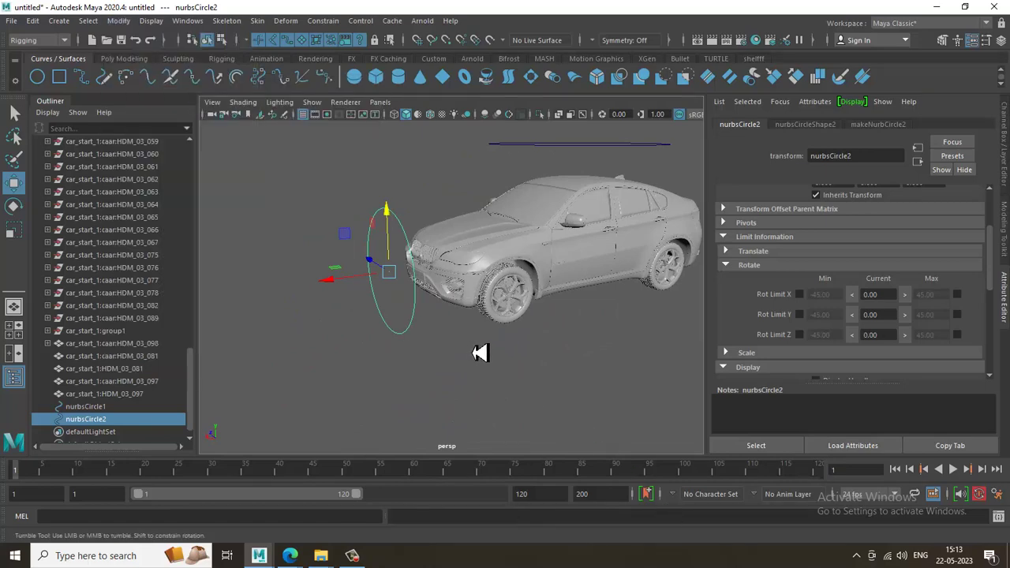
Try to aim-constrain the car's left front wheel to the large upright circle, and undo it
{"action": "left_click_drag", "start_coordinate": [479, 352], "coordinate": [513, 350], "text": "alt"}
{"action": "left_click", "coordinate": [530, 276], "text": "shift"}
{"action": "left_click_drag", "start_coordinate": [532, 273], "coordinate": [590, 318], "text": "alt"}
{"action": "left_click", "coordinate": [331, 22]}
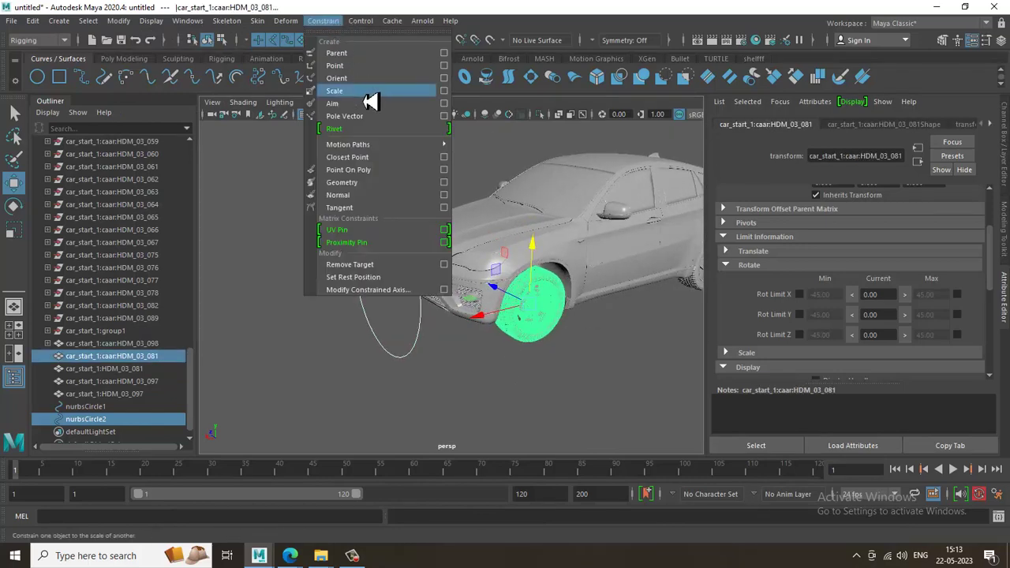
{"action": "left_click", "coordinate": [332, 103]}
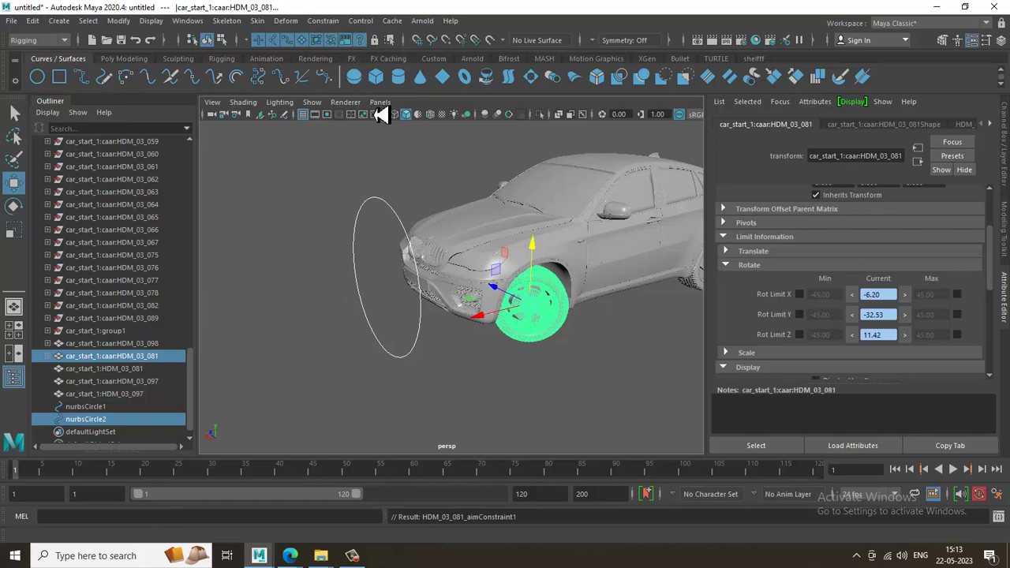
{"action": "key", "text": "ctrl+z"}
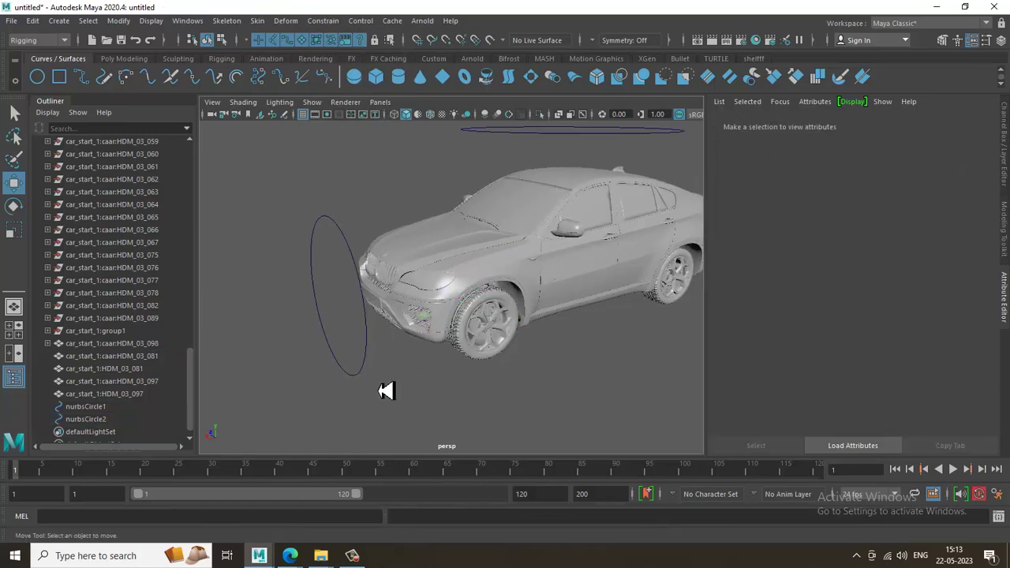
Scale the upright circle down uniformly to roughly half its size
{"action": "left_click", "coordinate": [367, 375]}
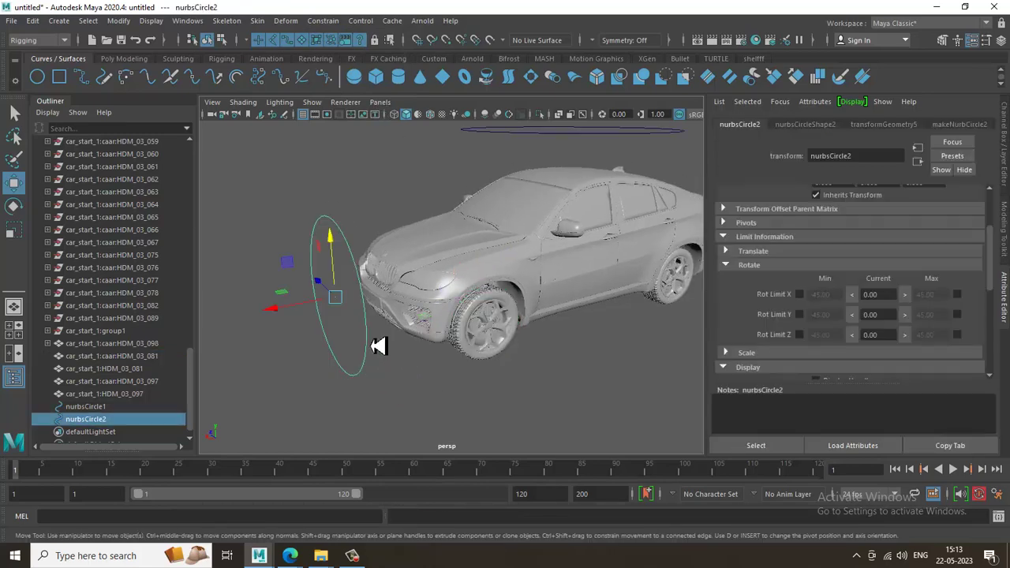
{"action": "key", "text": "r"}
{"action": "left_click_drag", "start_coordinate": [347, 298], "coordinate": [254, 215]}
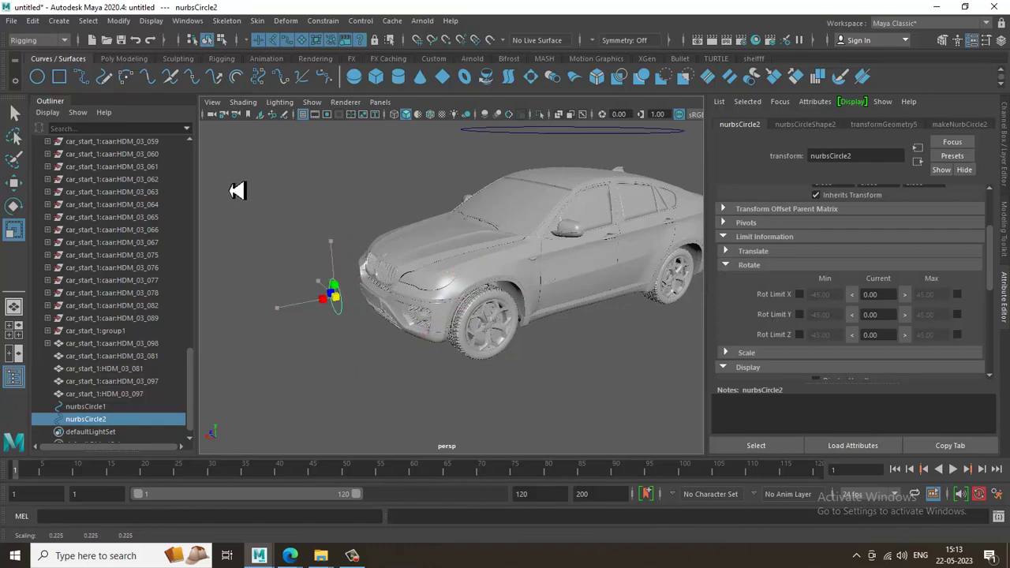
{"action": "key", "text": "w"}
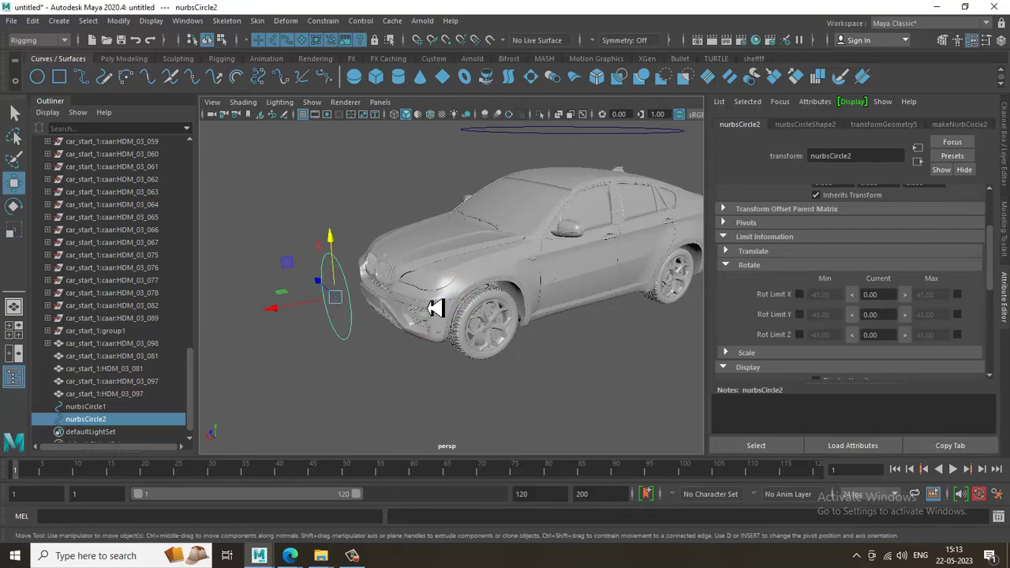
Line the circle up with the car's left front wheel in the side view and shrink it slightly
{"action": "key", "text": "space"}
{"action": "key", "text": "space"}
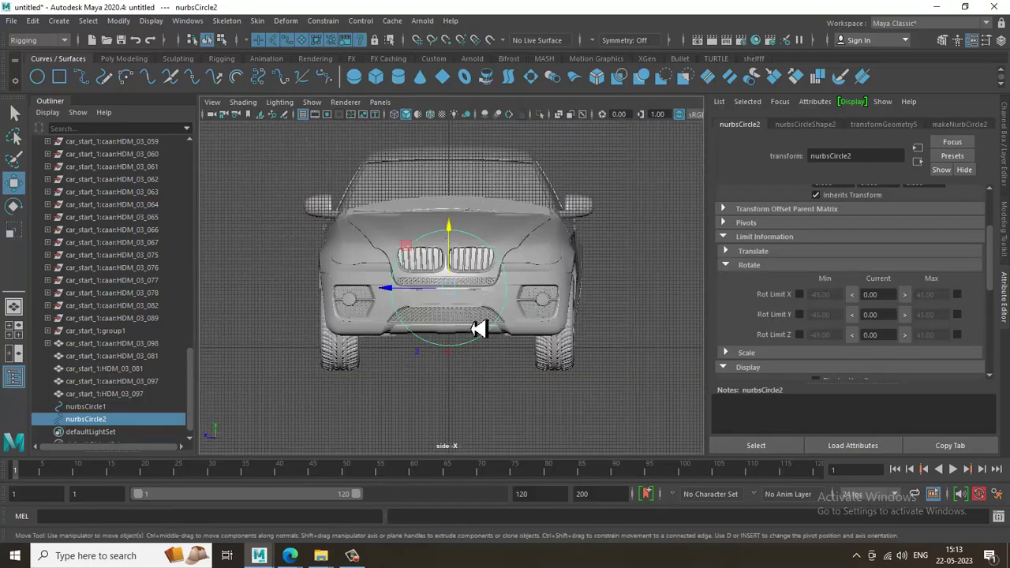
{"action": "left_click_drag", "start_coordinate": [465, 299], "coordinate": [560, 326]}
{"action": "key", "text": "r"}
{"action": "key", "text": "w"}
Move the circle along X closer to the left front wheel, to about 58.4
{"action": "key", "text": "space"}
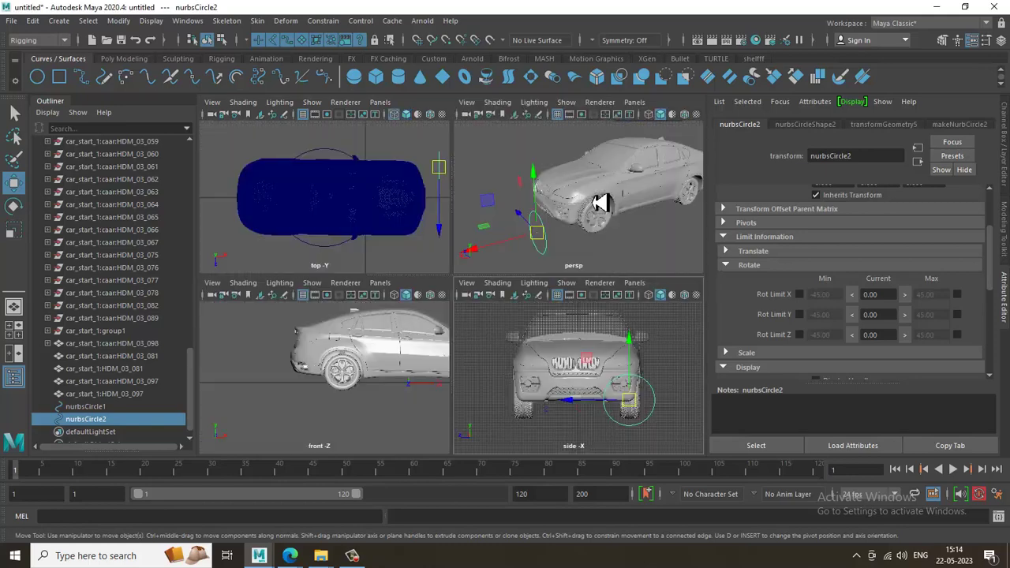
{"action": "key", "text": "space"}
{"action": "left_click_drag", "start_coordinate": [577, 234], "coordinate": [555, 234], "text": "alt"}
{"action": "key", "text": "f"}
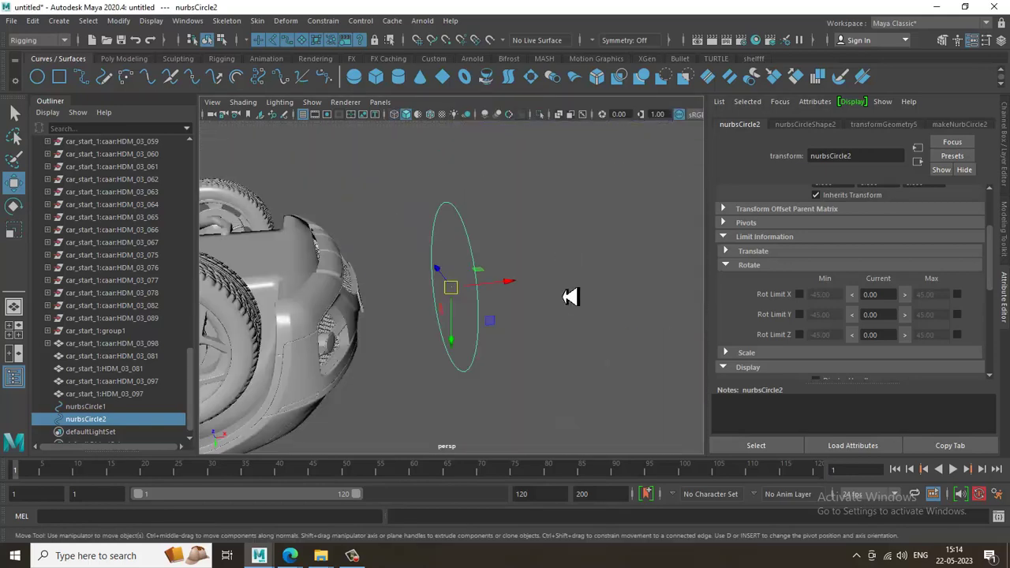
{"action": "left_click_drag", "start_coordinate": [457, 351], "coordinate": [563, 339], "text": "alt"}
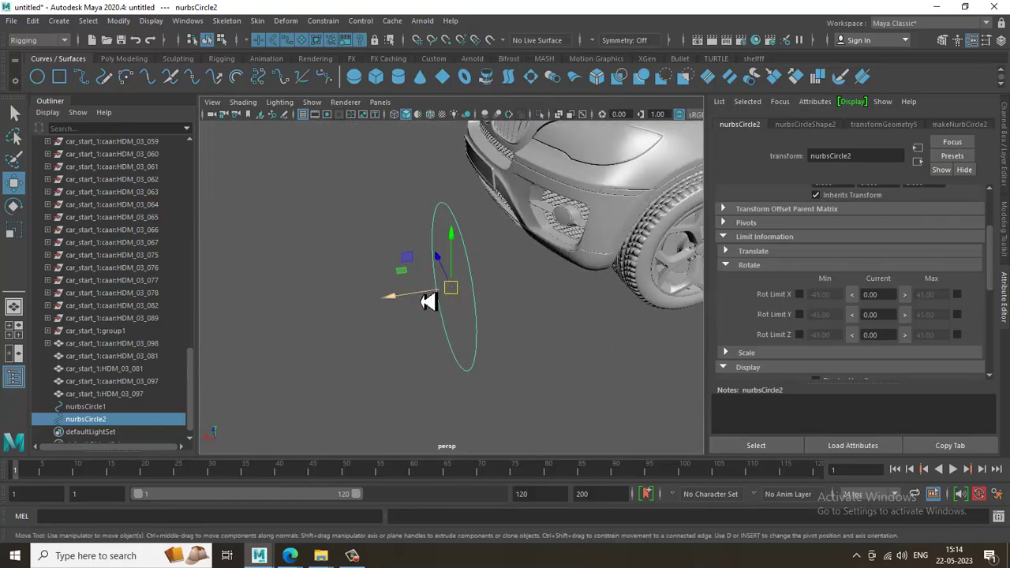
{"action": "left_click_drag", "start_coordinate": [427, 302], "coordinate": [624, 312]}
Duplicate the wheel circle and move the copy along Z in front of the car's right front wheel
{"action": "key", "text": "ctrl+d"}
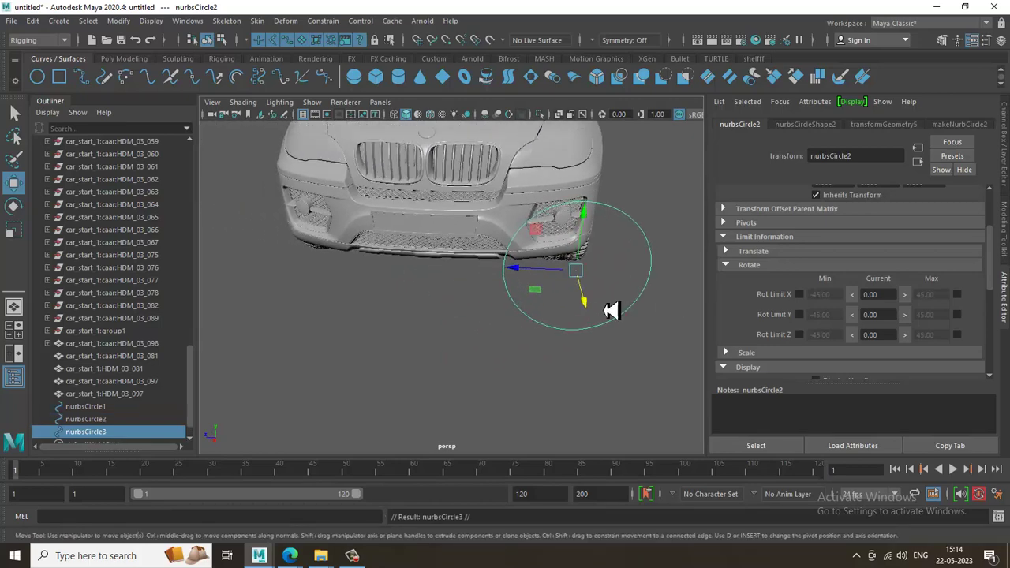
{"action": "key", "text": "space"}
{"action": "key", "text": "space"}
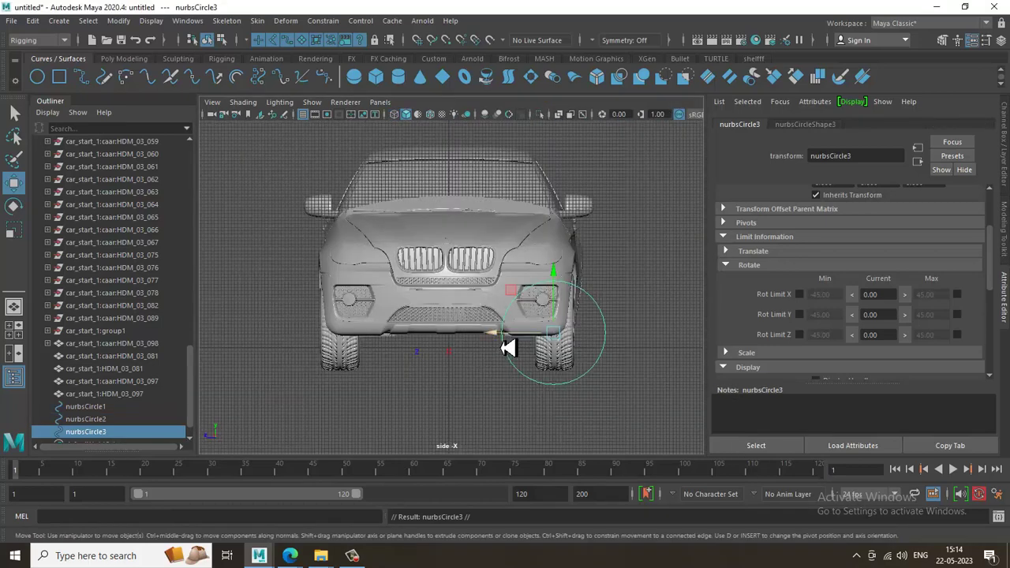
{"action": "left_click_drag", "start_coordinate": [489, 333], "coordinate": [292, 351]}
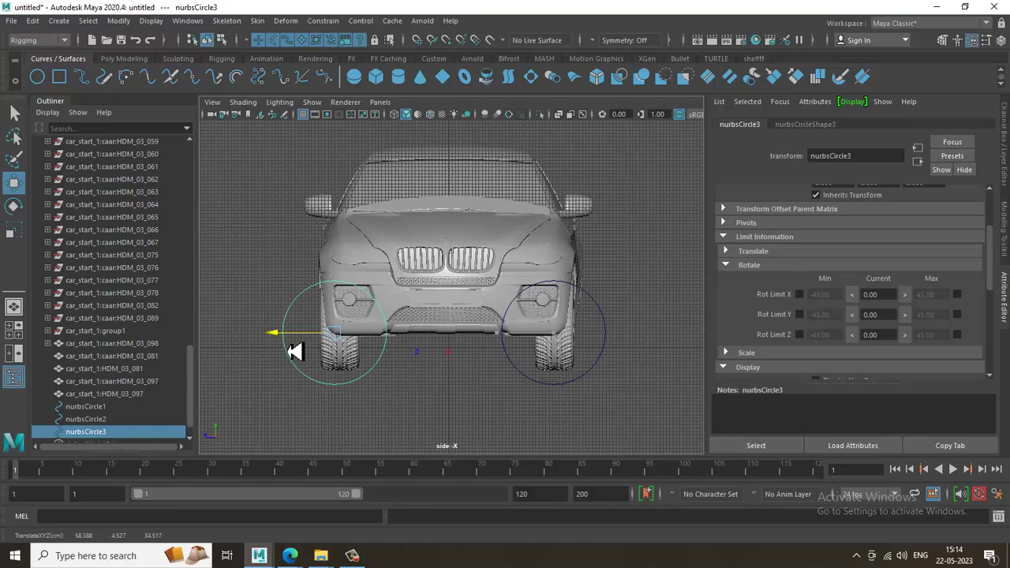
Freeze the transformations of both front wheel circles together
{"action": "left_click", "coordinate": [593, 382], "text": "shift"}
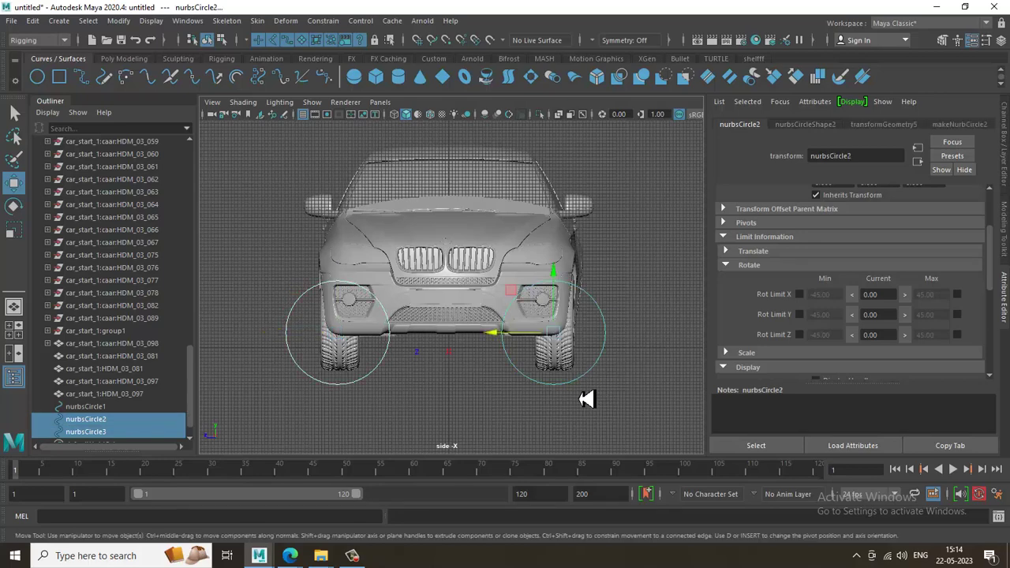
{"action": "left_click", "coordinate": [118, 21]}
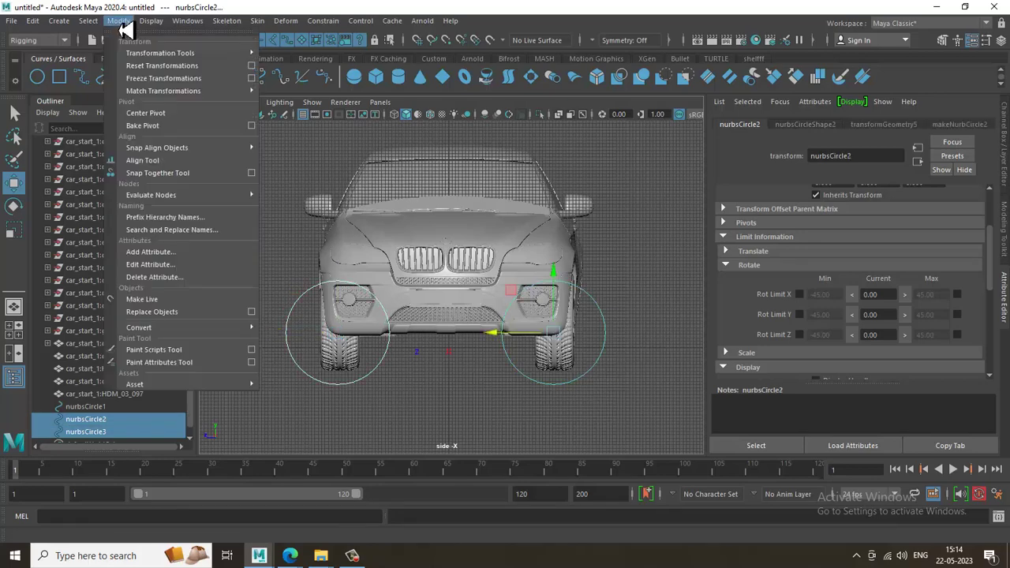
{"action": "left_click", "coordinate": [201, 82]}
Aim-constrain the car's left front wheel to the circle in front of it
{"action": "key", "text": "space"}
{"action": "key", "text": "space"}
{"action": "left_click_drag", "start_coordinate": [602, 234], "coordinate": [387, 401], "text": "alt"}
{"action": "left_click", "coordinate": [342, 405]}
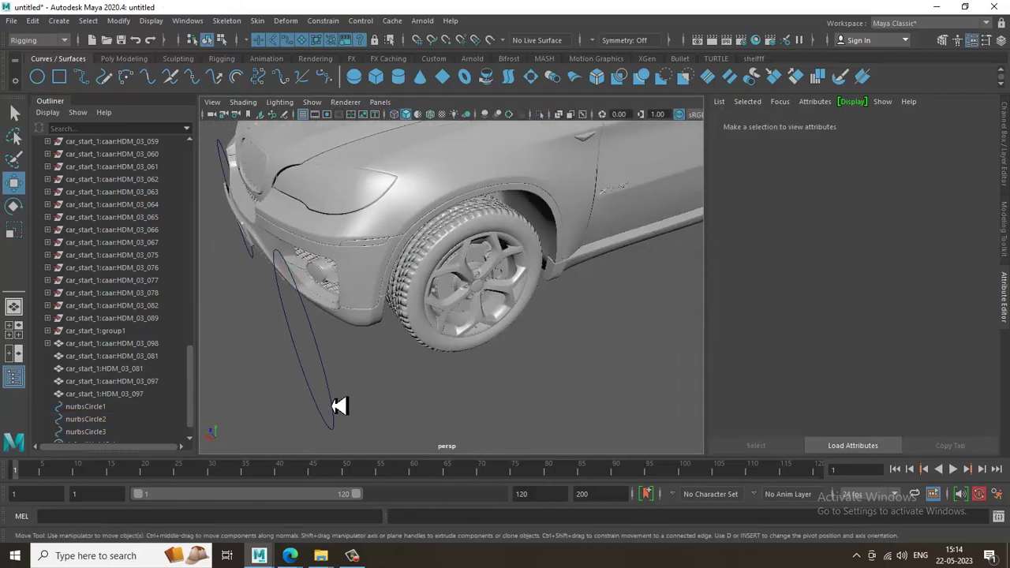
{"action": "left_click", "coordinate": [338, 405]}
{"action": "left_click", "coordinate": [444, 342], "text": "shift"}
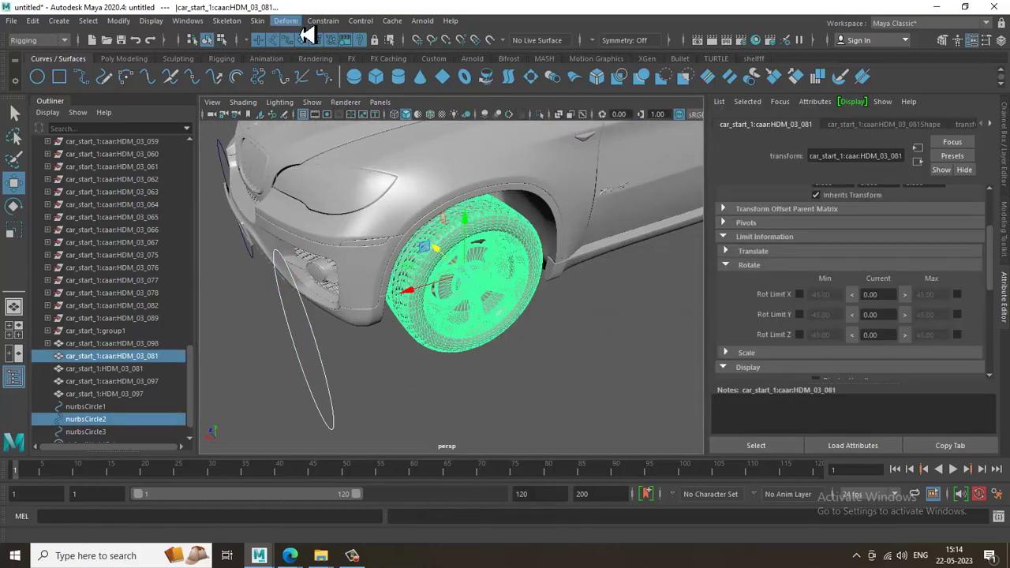
{"action": "left_click", "coordinate": [323, 20]}
{"action": "left_click", "coordinate": [387, 106]}
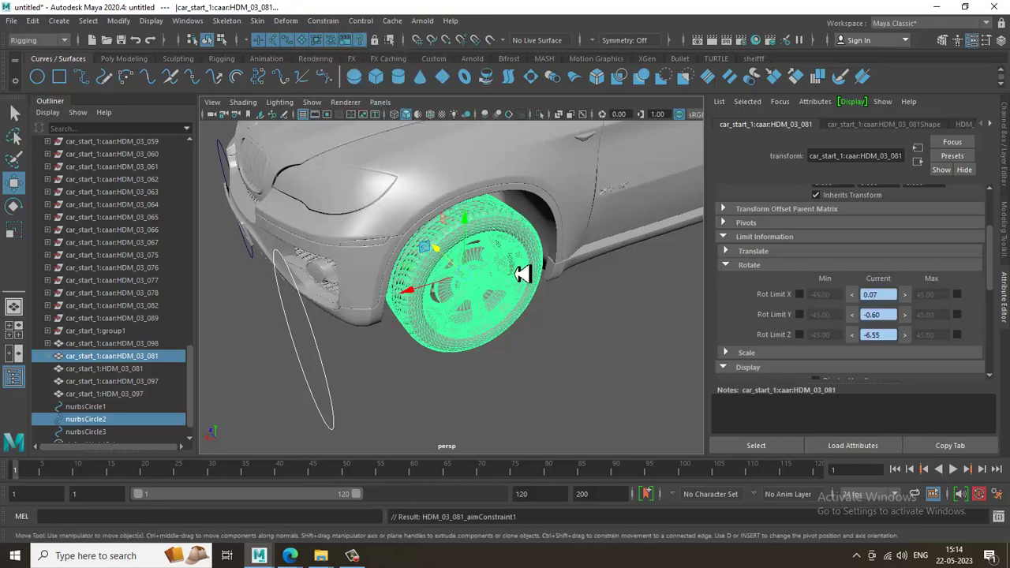
Test the left front wheel's steering by moving its circle sideways along Z
{"action": "left_click_drag", "start_coordinate": [522, 272], "coordinate": [449, 363], "text": "alt"}
{"action": "left_click", "coordinate": [450, 359]}
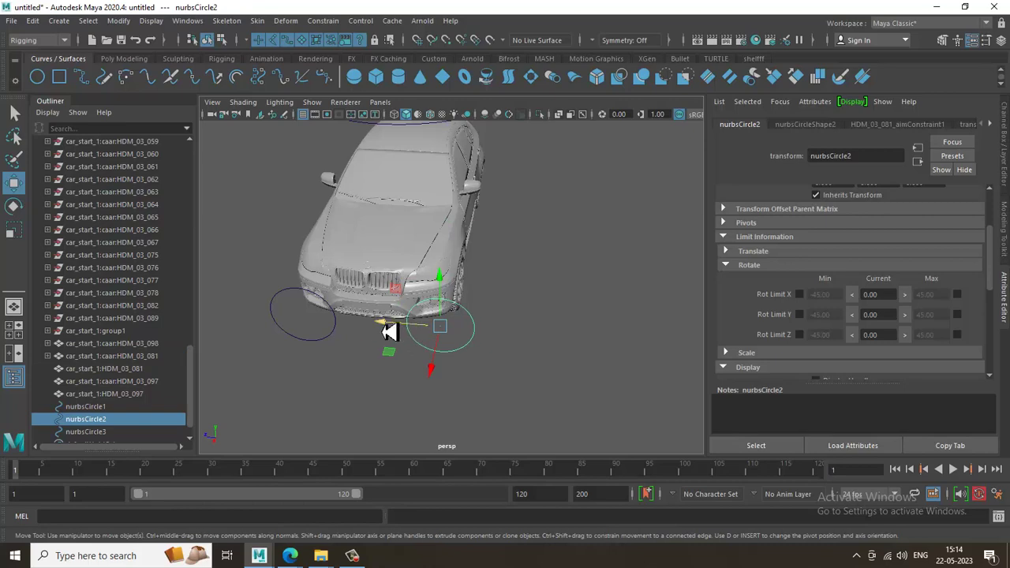
{"action": "left_click_drag", "start_coordinate": [388, 332], "coordinate": [631, 316]}
Aim-constrain the car's right front wheel to the circle in front of it
{"action": "middle_click_drag", "start_coordinate": [475, 391], "coordinate": [427, 308], "text": "alt"}
{"action": "left_click", "coordinate": [436, 322]}
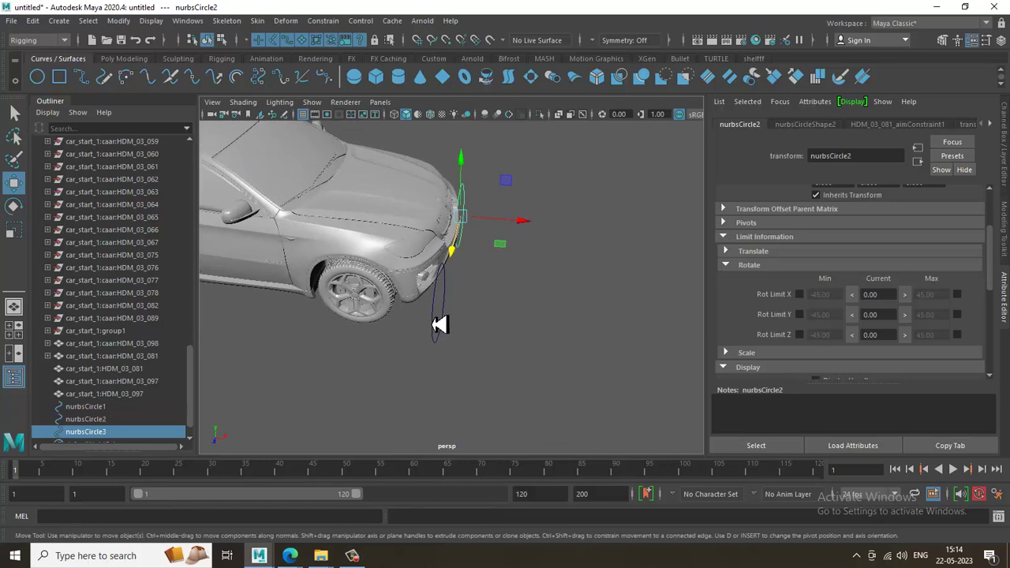
{"action": "left_click", "coordinate": [392, 295], "text": "shift"}
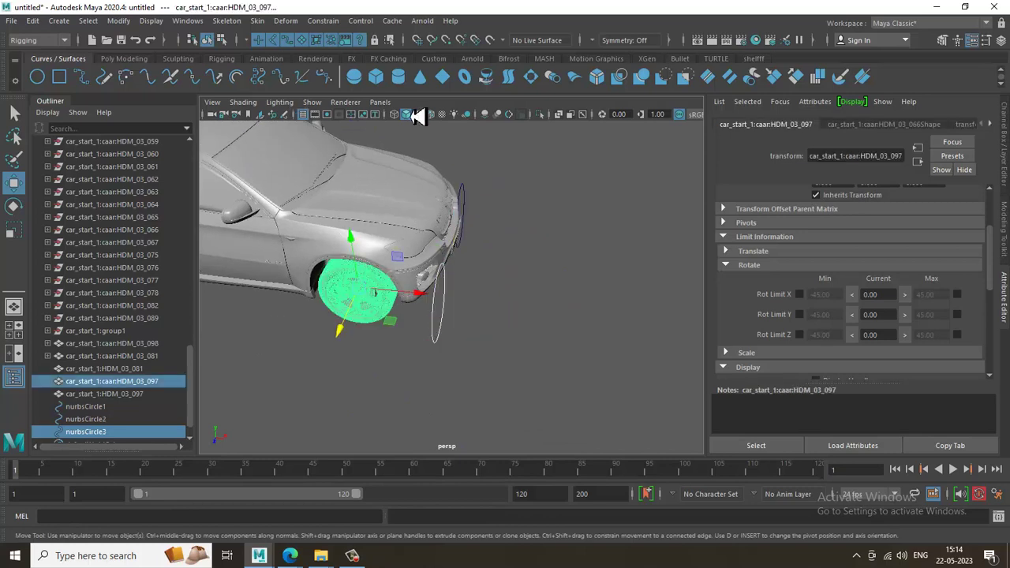
{"action": "left_click", "coordinate": [340, 23]}
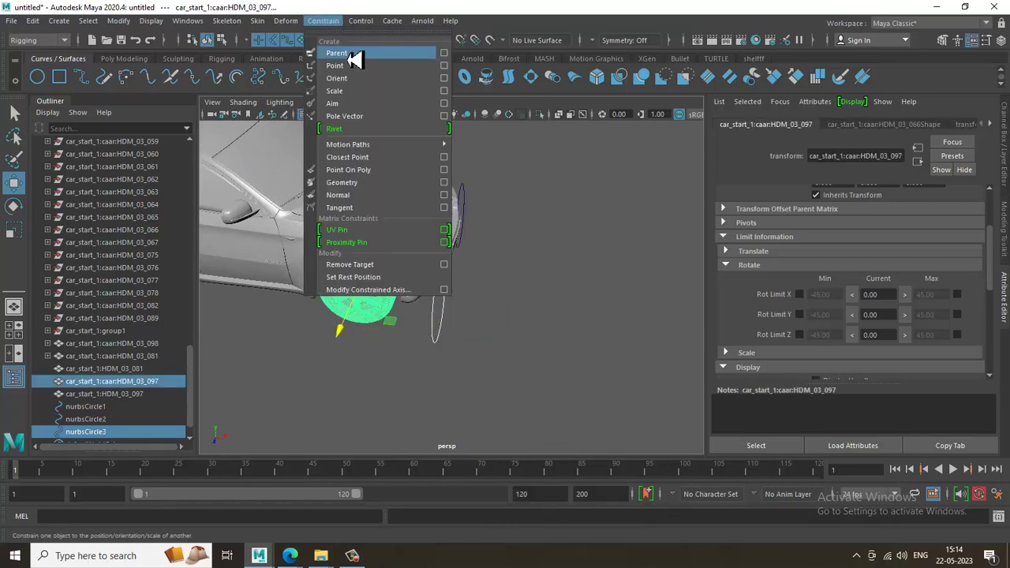
{"action": "left_click", "coordinate": [377, 109]}
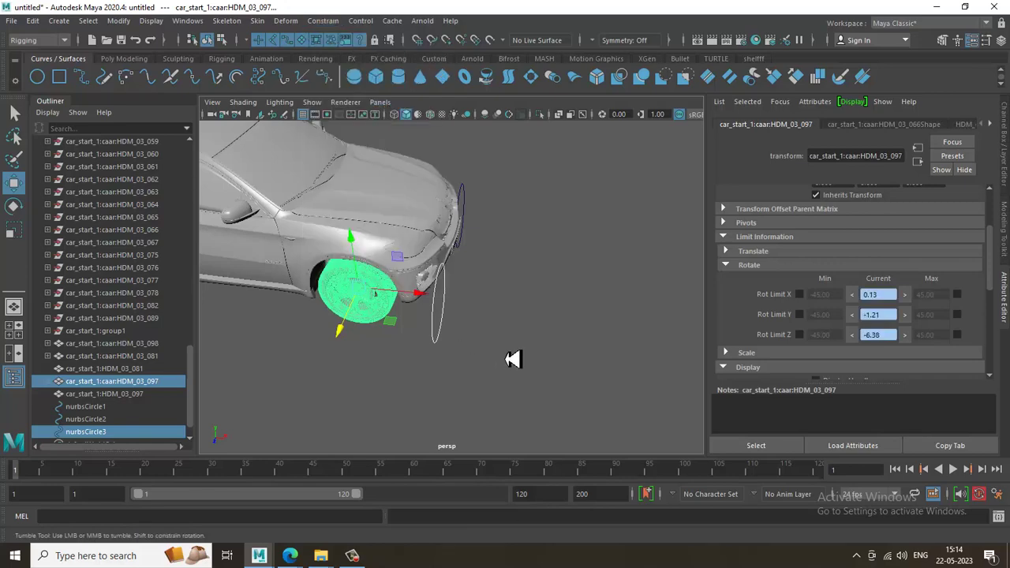
Test steering both front wheels by moving their two circles together, and undo the movement
{"action": "left_click_drag", "start_coordinate": [513, 356], "coordinate": [413, 365], "text": "alt"}
{"action": "left_click", "coordinate": [382, 330]}
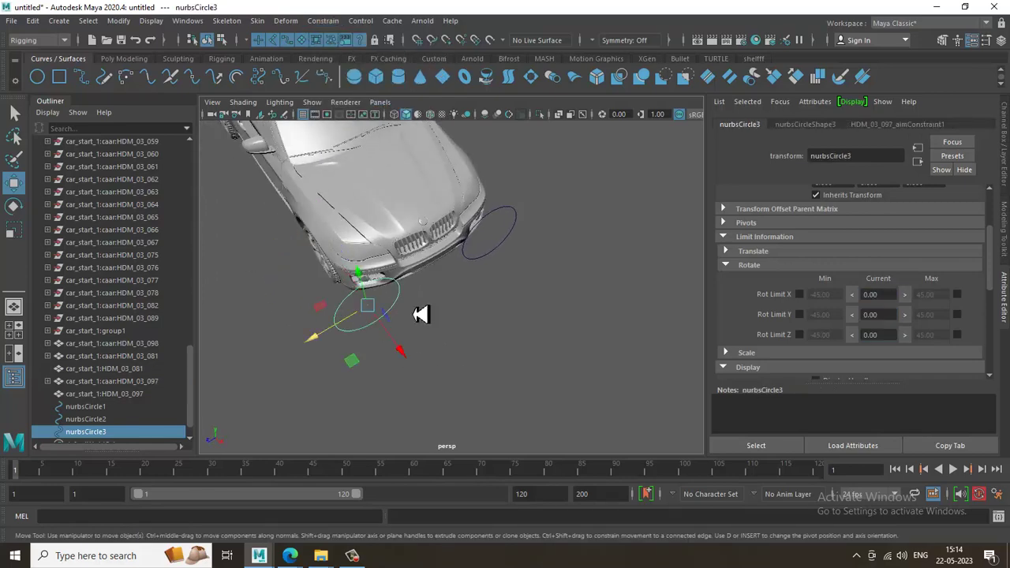
{"action": "left_click", "coordinate": [487, 265], "text": "shift"}
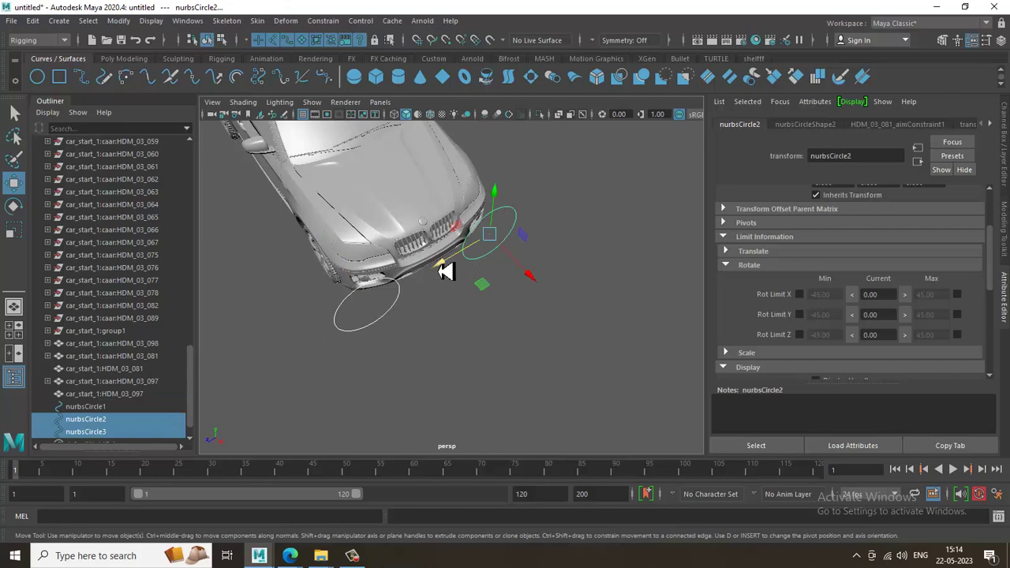
{"action": "left_click_drag", "start_coordinate": [421, 279], "coordinate": [503, 196], "text": "alt"}
{"action": "key", "text": "ctrl+z"}
Draw a large NURBS circle in the side view, centred on the car and surrounding both front wheel circles
{"action": "right_click_drag", "start_coordinate": [467, 315], "coordinate": [444, 274], "text": "alt"}
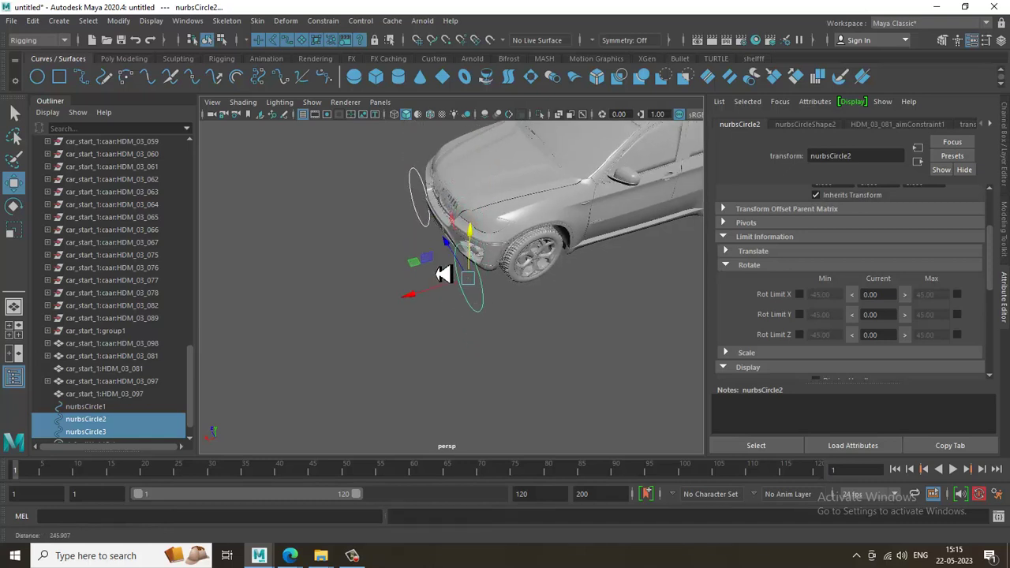
{"action": "left_click_drag", "start_coordinate": [444, 273], "coordinate": [515, 310], "text": "alt"}
{"action": "key", "text": "space"}
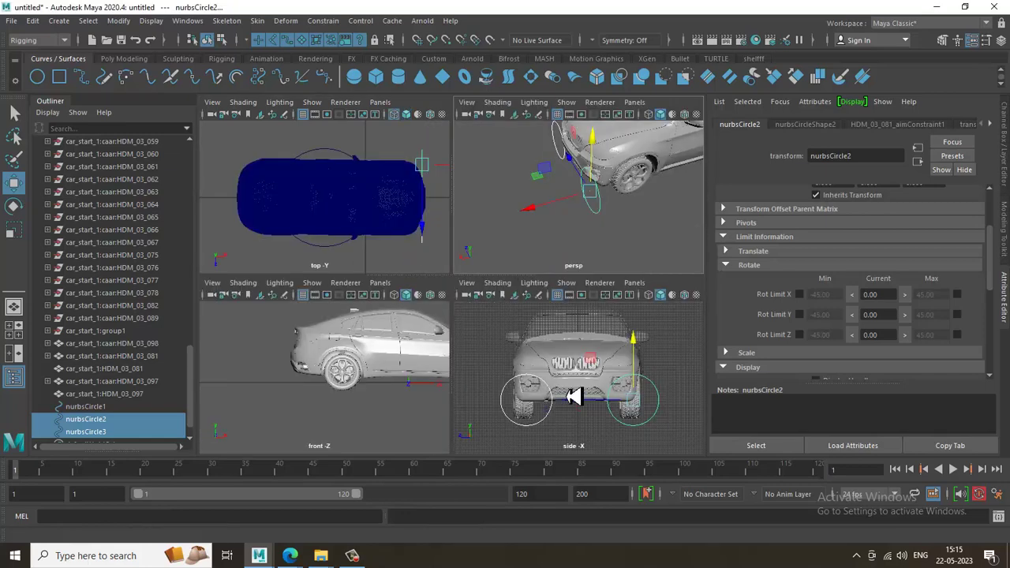
{"action": "key", "text": "space"}
{"action": "left_click", "coordinate": [59, 21]}
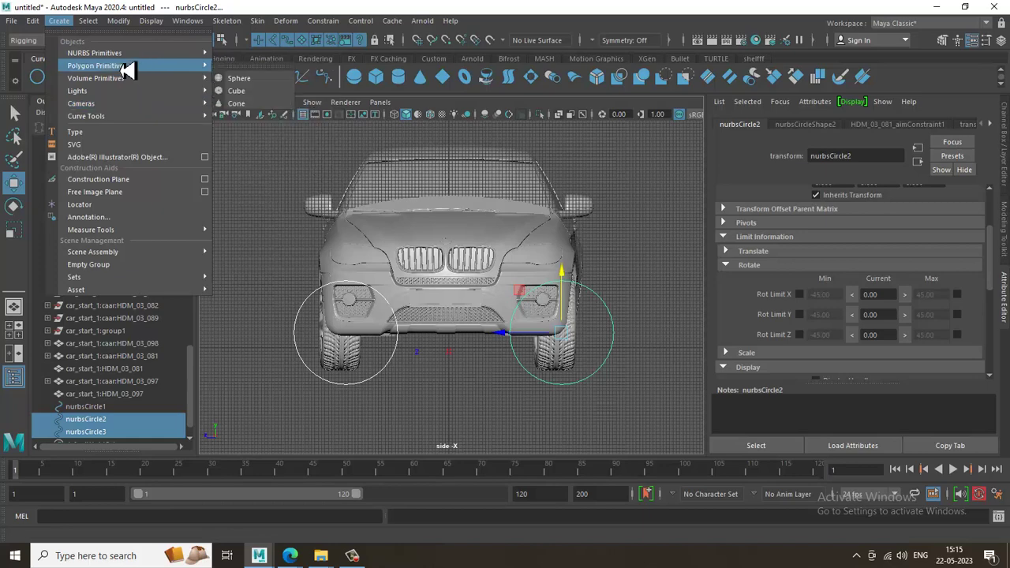
{"action": "mouse_move", "coordinate": [126, 54]}
{"action": "left_click", "coordinate": [246, 169]}
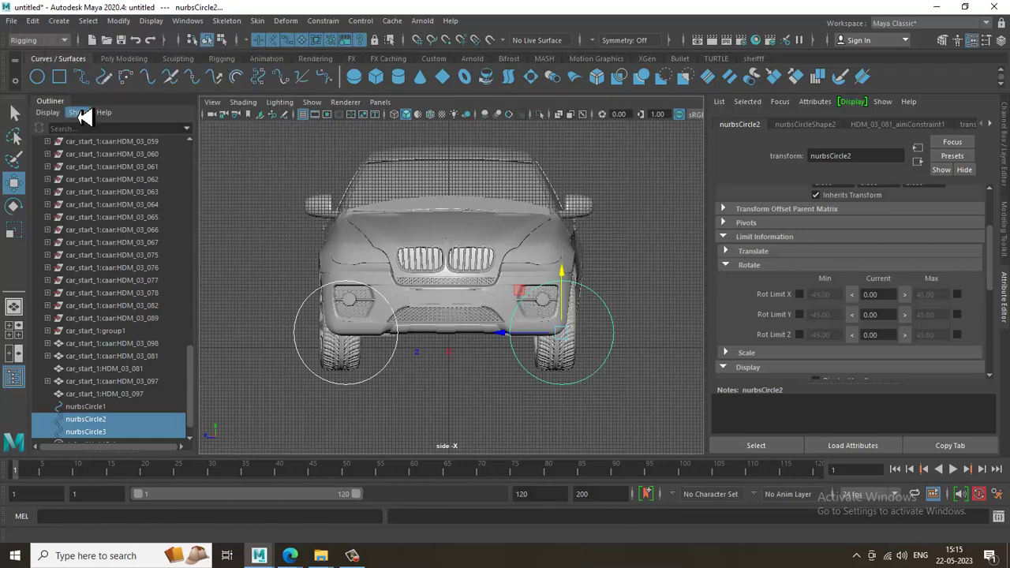
{"action": "left_click", "coordinate": [37, 82]}
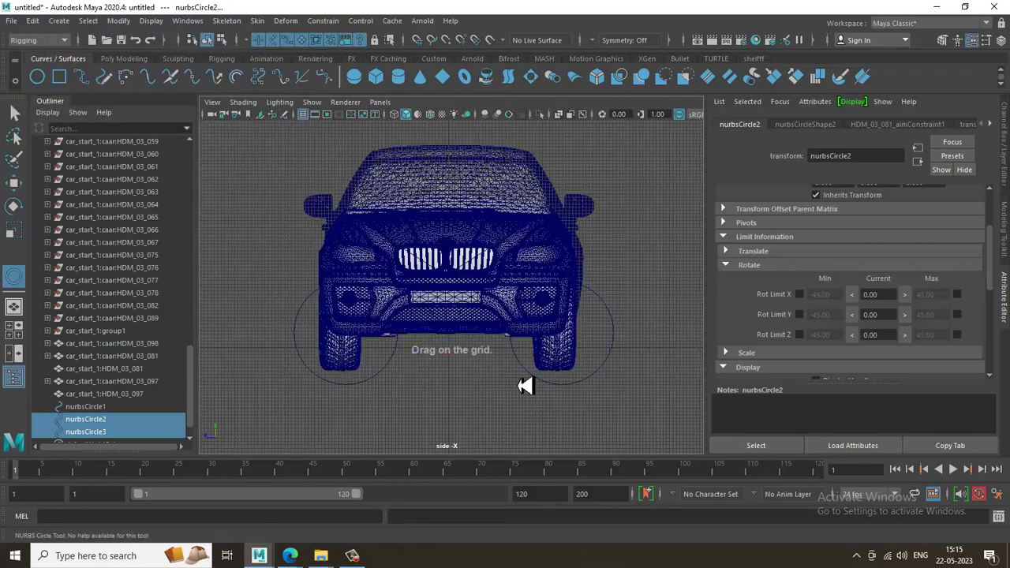
{"action": "left_click_drag", "start_coordinate": [603, 430], "coordinate": [604, 428]}
{"action": "key", "text": "5"}
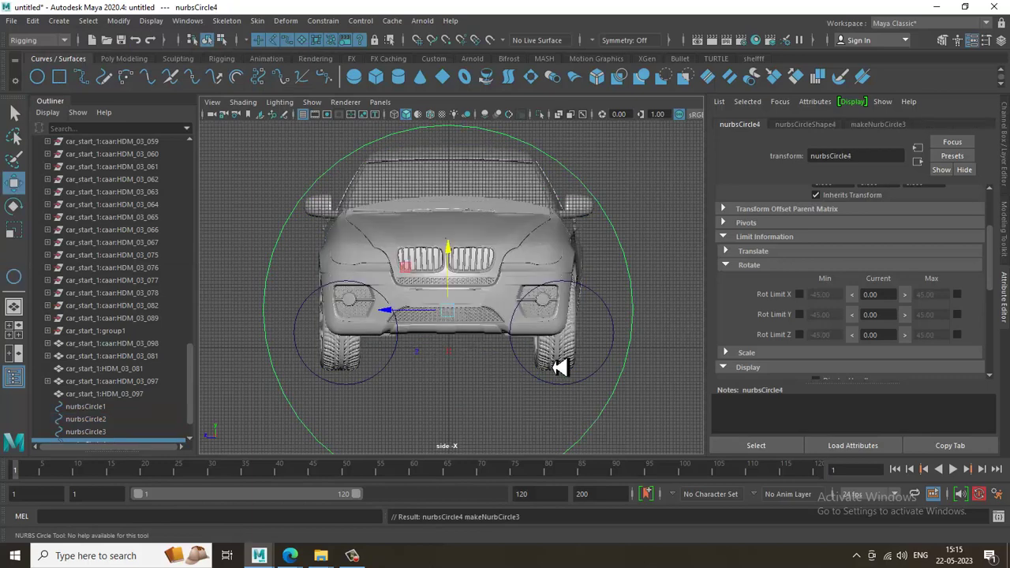
Scale the large steering circle down vertically so it fits more closely around the two wheel circles
{"action": "key", "text": "r"}
{"action": "left_click_drag", "start_coordinate": [464, 285], "coordinate": [500, 283]}
{"action": "key", "text": "w"}
Move the large steering circle to the car's front at about X 58.9 and lower it to about Y 7.4
{"action": "key", "text": "space"}
{"action": "key", "text": "space"}
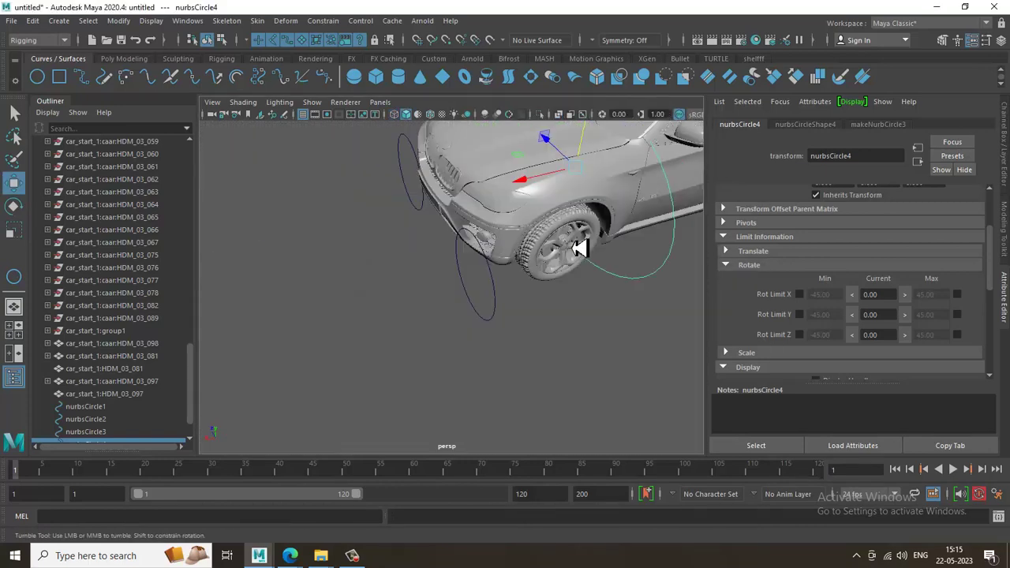
{"action": "left_click_drag", "start_coordinate": [576, 244], "coordinate": [429, 153], "text": "alt"}
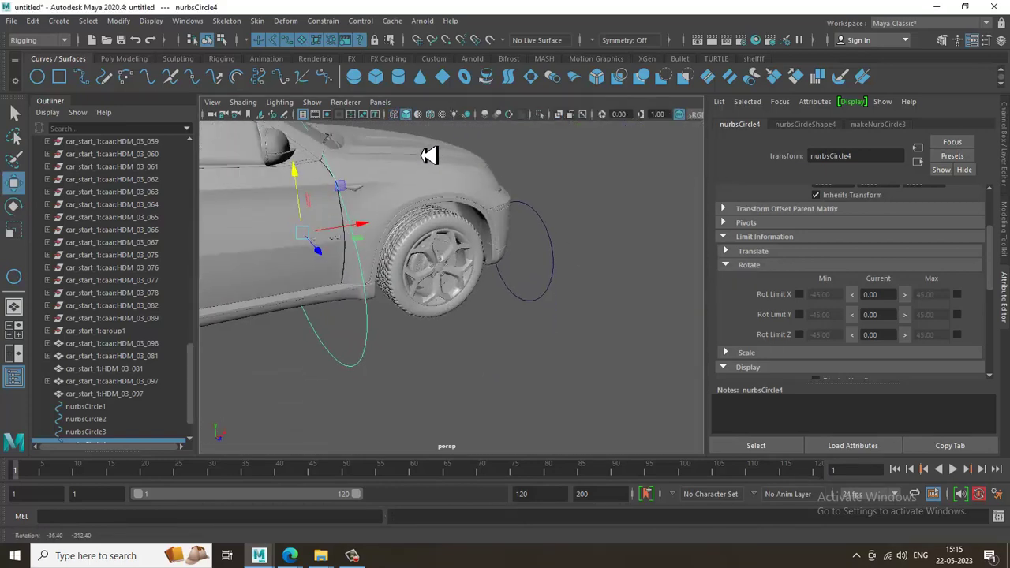
{"action": "left_click_drag", "start_coordinate": [352, 227], "coordinate": [484, 233]}
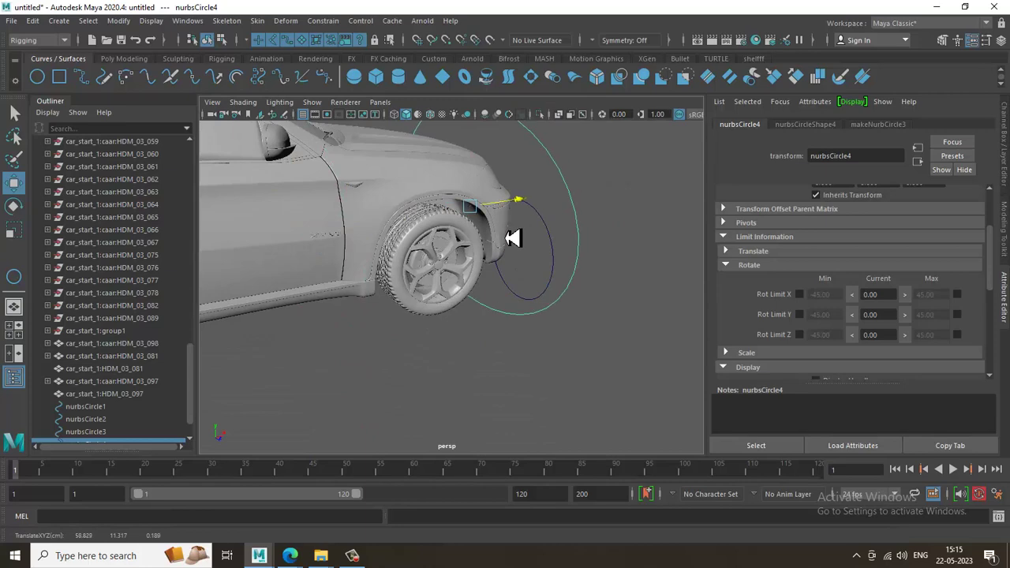
{"action": "left_click_drag", "start_coordinate": [517, 229], "coordinate": [399, 284], "text": "alt"}
{"action": "left_click", "coordinate": [402, 288]}
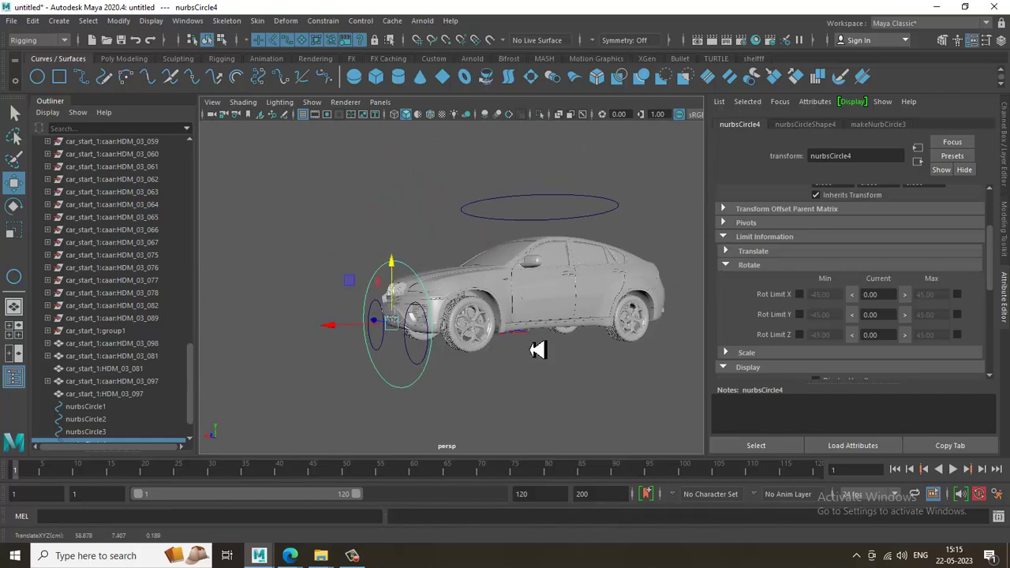
Freeze the transformations of the large steering circle
{"action": "left_click_drag", "start_coordinate": [537, 349], "coordinate": [497, 354], "text": "alt"}
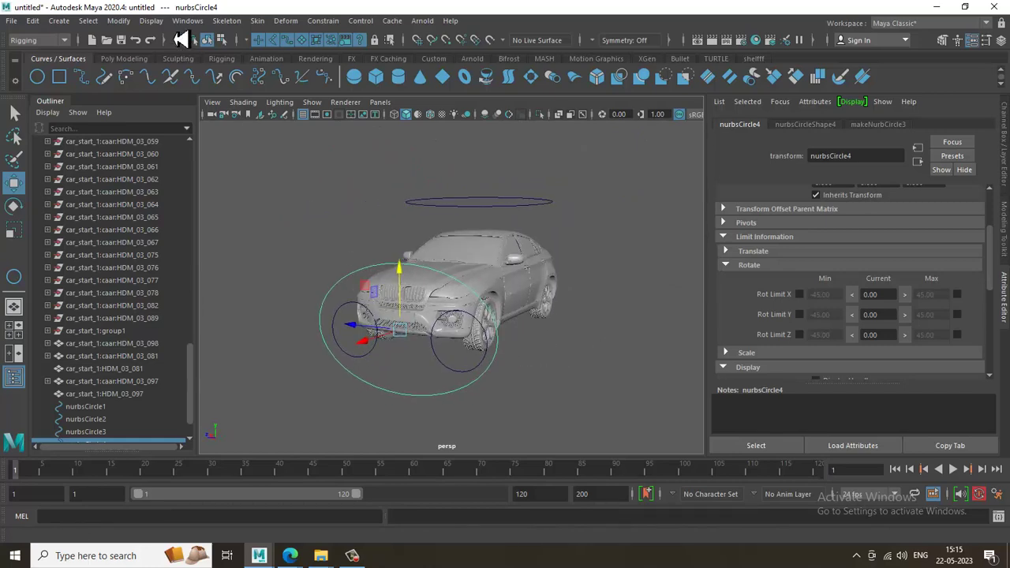
{"action": "left_click", "coordinate": [119, 21]}
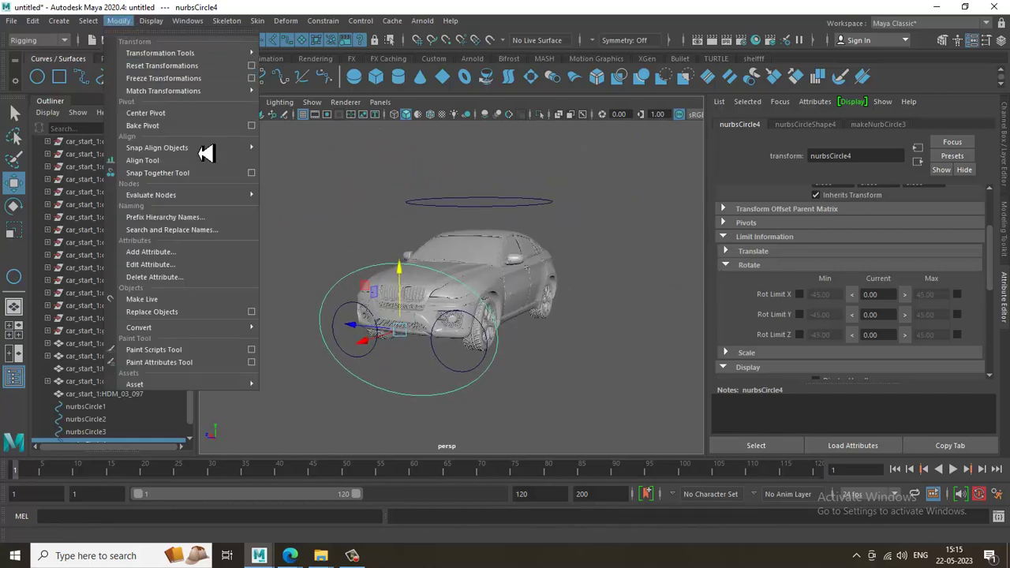
{"action": "left_click", "coordinate": [169, 78]}
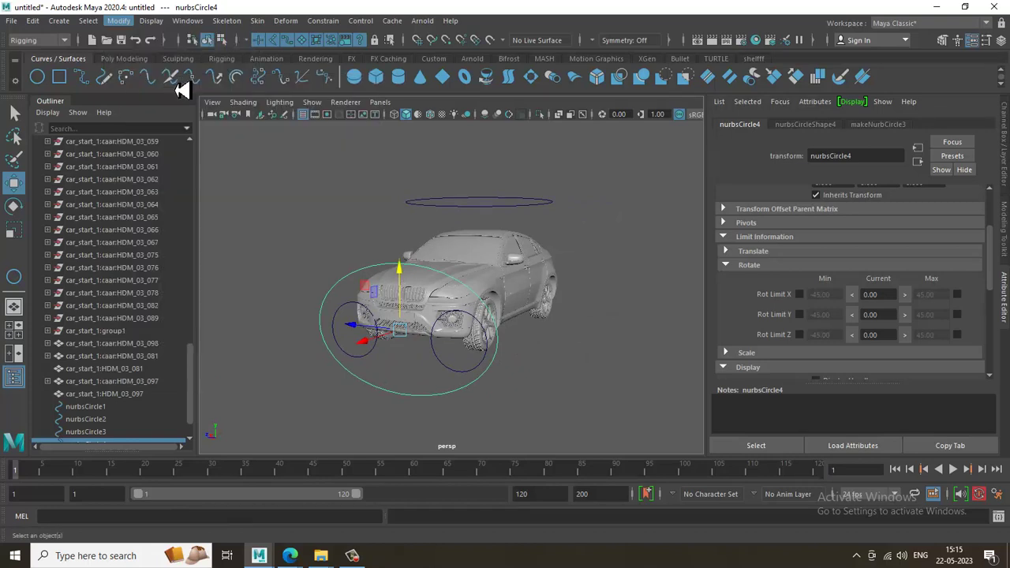
Parent both front wheel circles to the large steering circle
{"action": "left_click", "coordinate": [477, 376]}
{"action": "left_click", "coordinate": [368, 358], "text": "shift"}
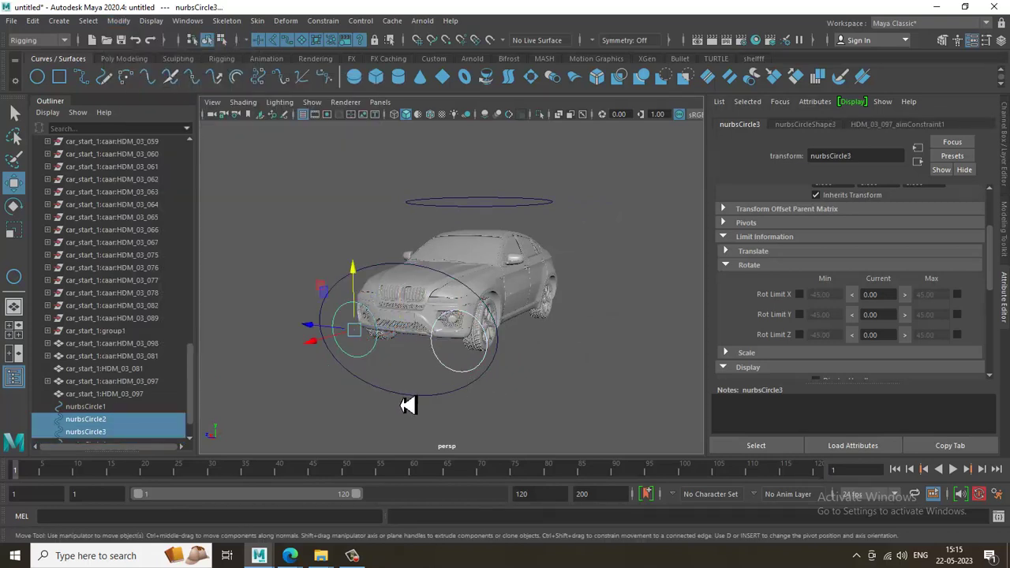
{"action": "left_click", "coordinate": [409, 402], "text": "shift"}
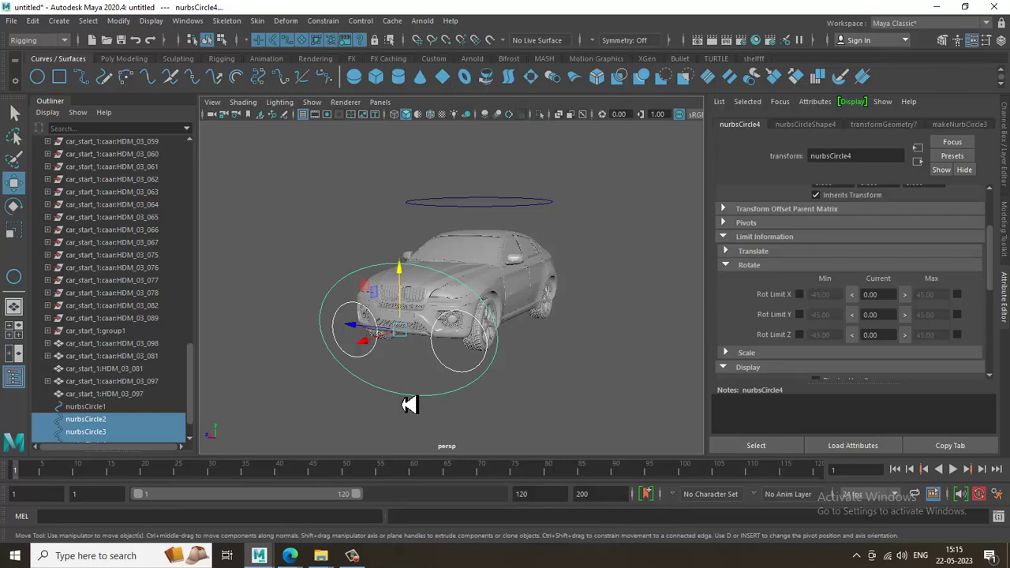
{"action": "key", "text": "p"}
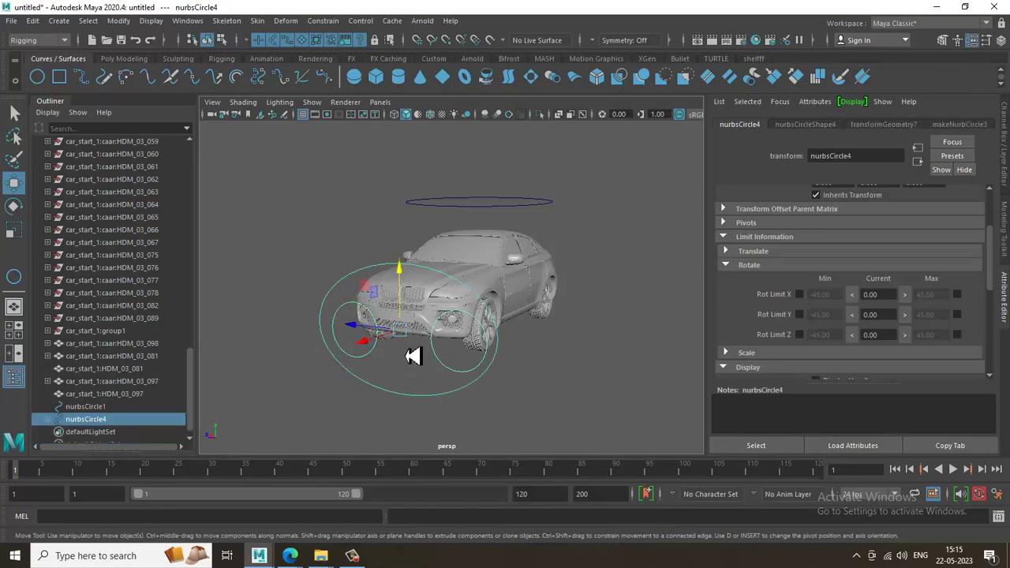
Test the steering by moving the large circle, undo it, and try moving the left wheel's circle sideways along Z
{"action": "left_click_drag", "start_coordinate": [370, 335], "coordinate": [550, 255]}
{"action": "key", "text": "ctrl+z"}
{"action": "left_click", "coordinate": [537, 342]}
{"action": "left_click", "coordinate": [509, 370]}
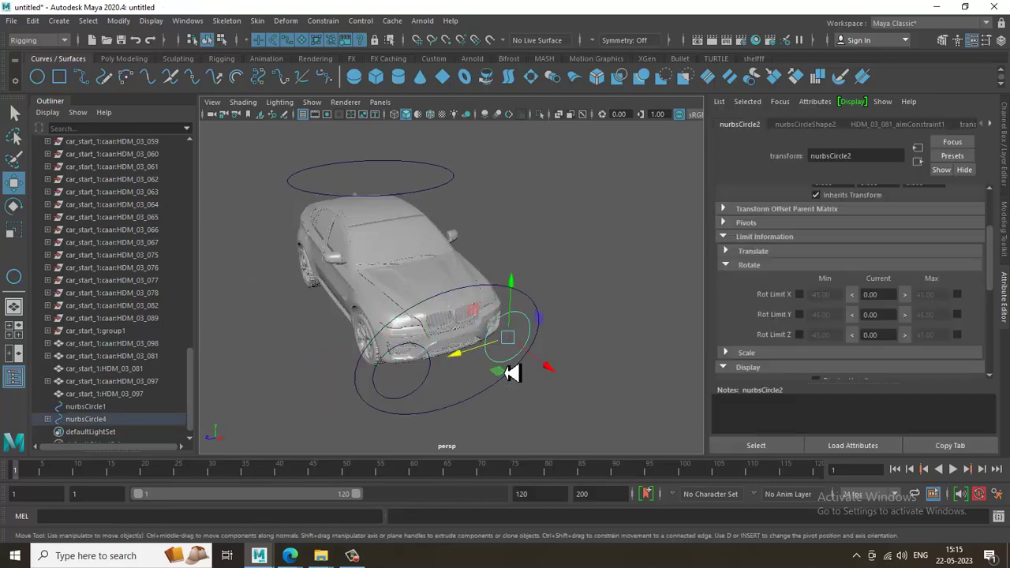
{"action": "left_click_drag", "start_coordinate": [459, 360], "coordinate": [450, 363]}
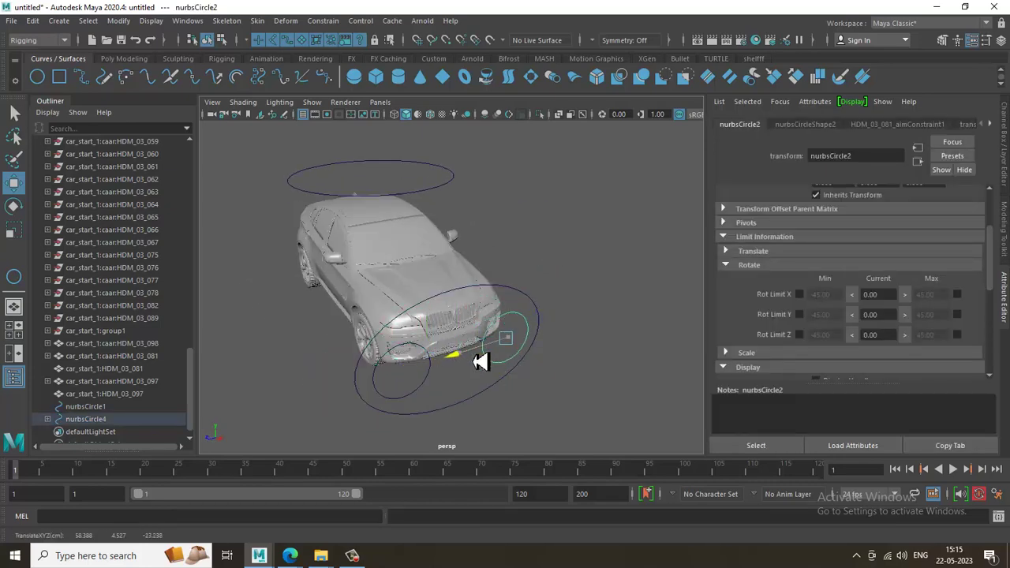
{"action": "left_click", "coordinate": [470, 412]}
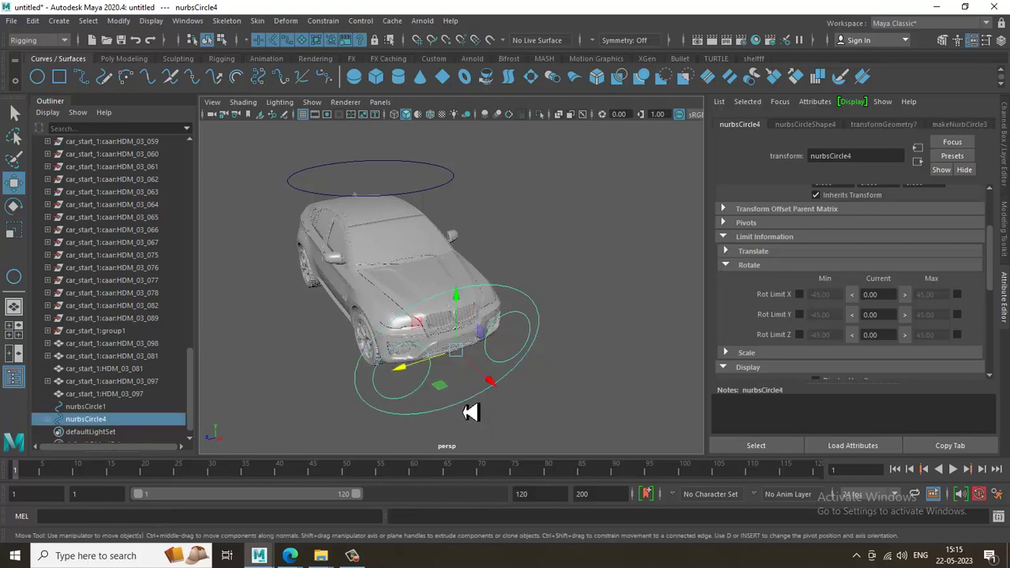
Test rotating the car body with the circle above the roof, and undo the rotation
{"action": "left_click_drag", "start_coordinate": [593, 375], "coordinate": [505, 340], "text": "alt"}
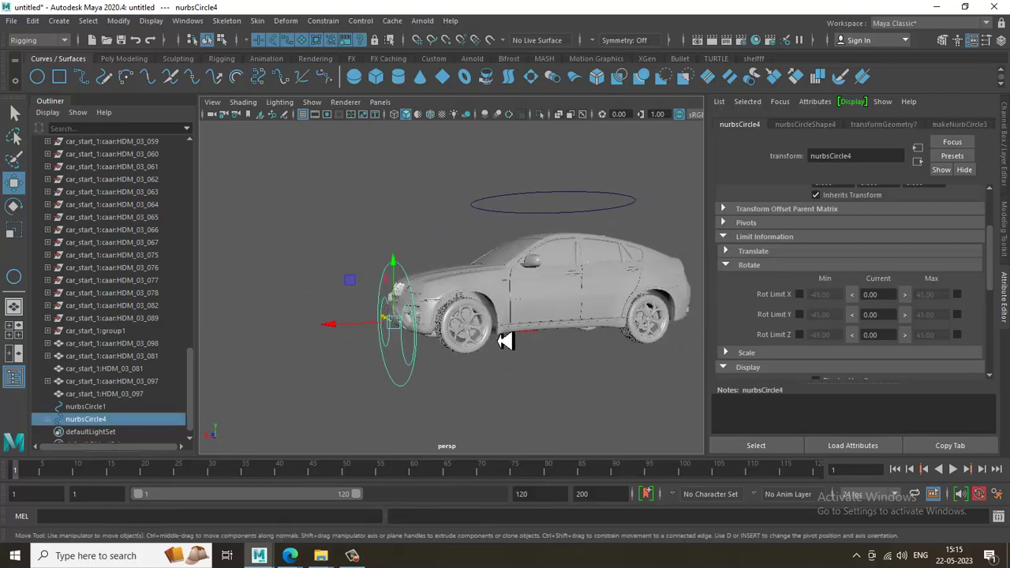
{"action": "left_click", "coordinate": [572, 205]}
{"action": "left_click_drag", "start_coordinate": [572, 205], "coordinate": [595, 212], "text": "alt"}
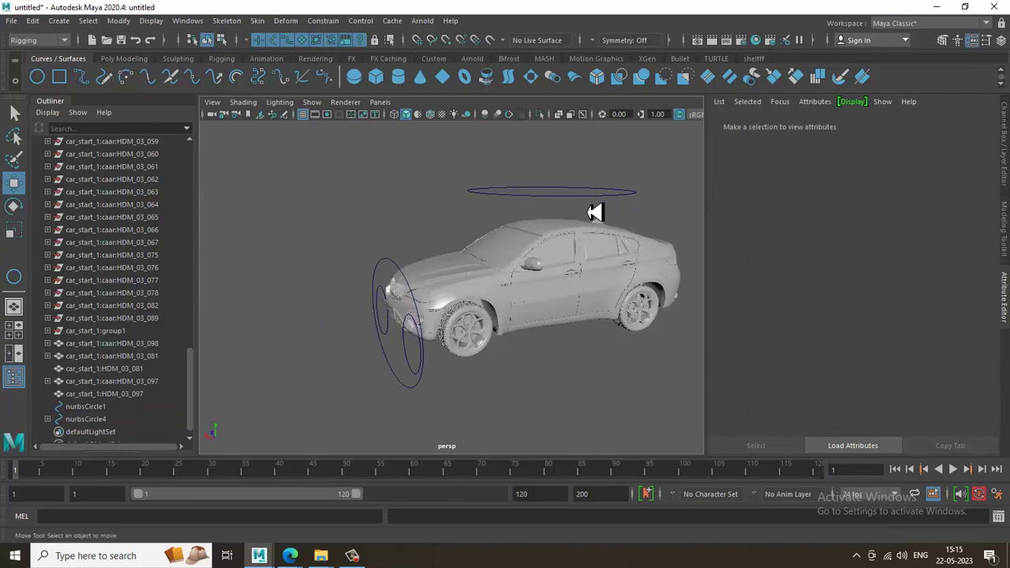
{"action": "left_click", "coordinate": [595, 204]}
{"action": "key", "text": "e"}
{"action": "mouse_move", "coordinate": [572, 297]}
{"action": "left_mouse_down"}
{"action": "mouse_move", "coordinate": [572, 323]}
{"action": "mouse_move", "coordinate": [560, 279]}
{"action": "mouse_move", "coordinate": [576, 297]}
{"action": "left_mouse_up"}
{"action": "key", "text": "ctrl+z"}
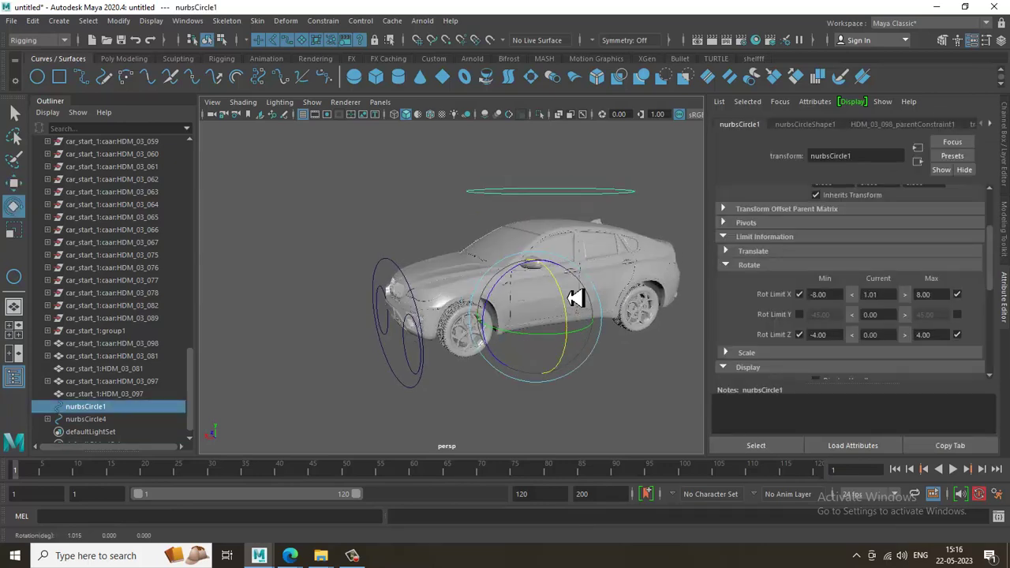
{"action": "left_click_drag", "start_coordinate": [497, 310], "coordinate": [336, 254]}
Draw a large NURBS circle around the whole car in the top view
{"action": "key", "text": "space"}
{"action": "key", "text": "space"}
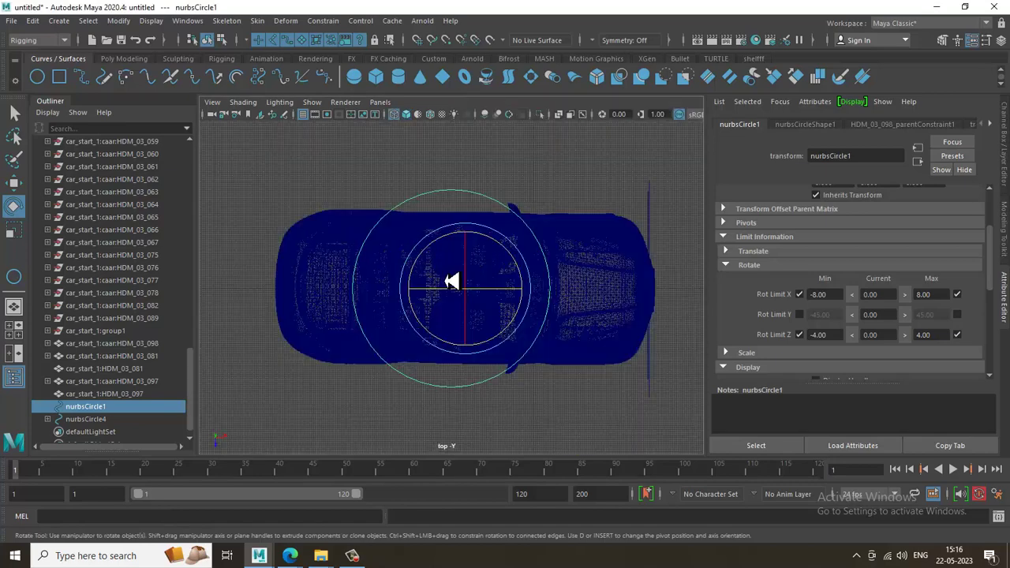
{"action": "scroll", "coordinate": [483, 267], "scroll_direction": "down", "scroll_amount": 3}
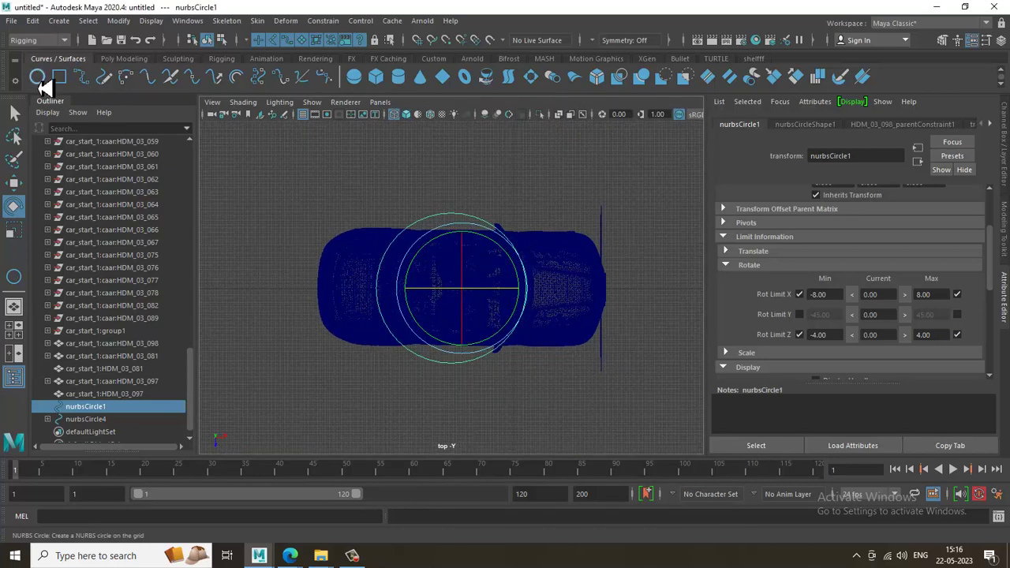
{"action": "left_click", "coordinate": [39, 79]}
{"action": "left_click_drag", "start_coordinate": [582, 362], "coordinate": [635, 370]}
{"action": "key", "text": "w"}
{"action": "key", "text": "space"}
{"action": "key", "text": "space"}
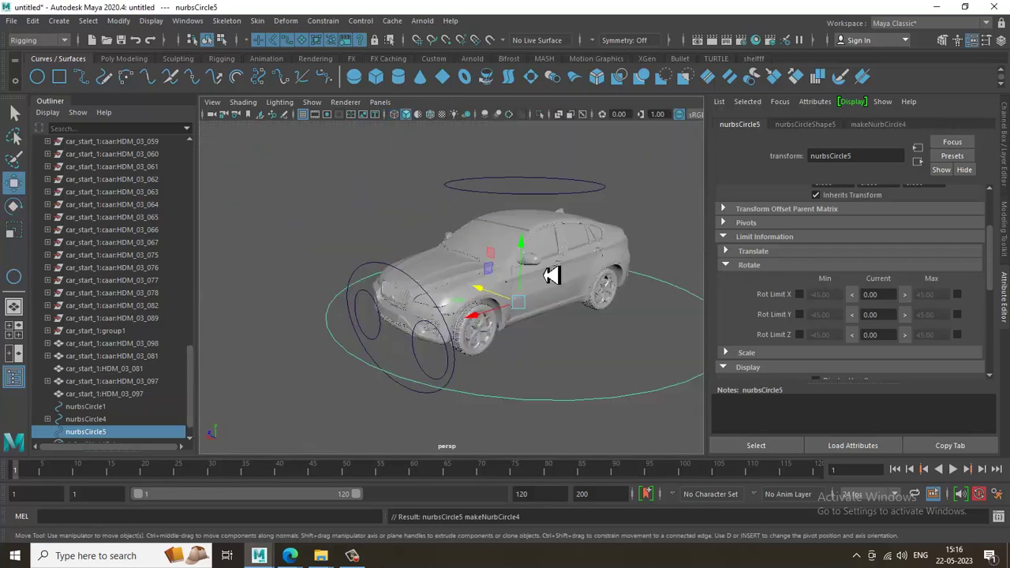
Lower the large circle around the car slightly along Y toward the ground and freeze its transformations
{"action": "left_click_drag", "start_coordinate": [547, 276], "coordinate": [484, 290], "text": "alt"}
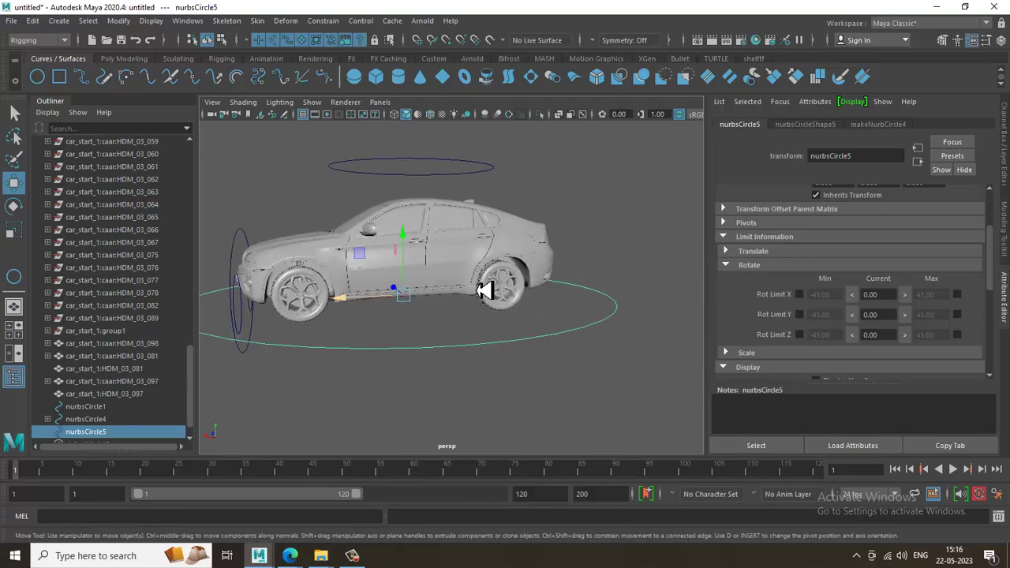
{"action": "left_click_drag", "start_coordinate": [410, 259], "coordinate": [414, 263]}
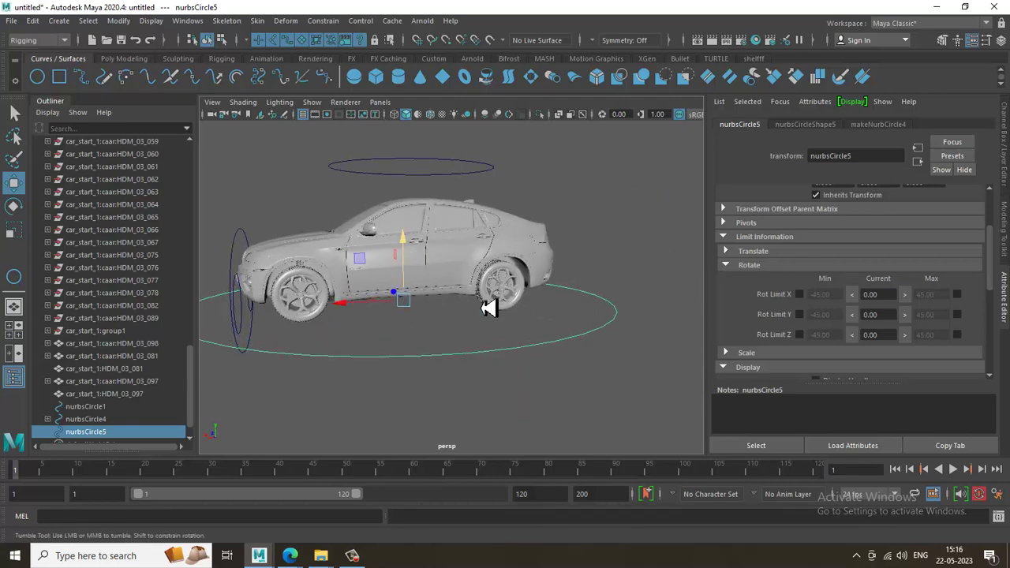
{"action": "left_click_drag", "start_coordinate": [489, 307], "coordinate": [563, 302], "text": "alt"}
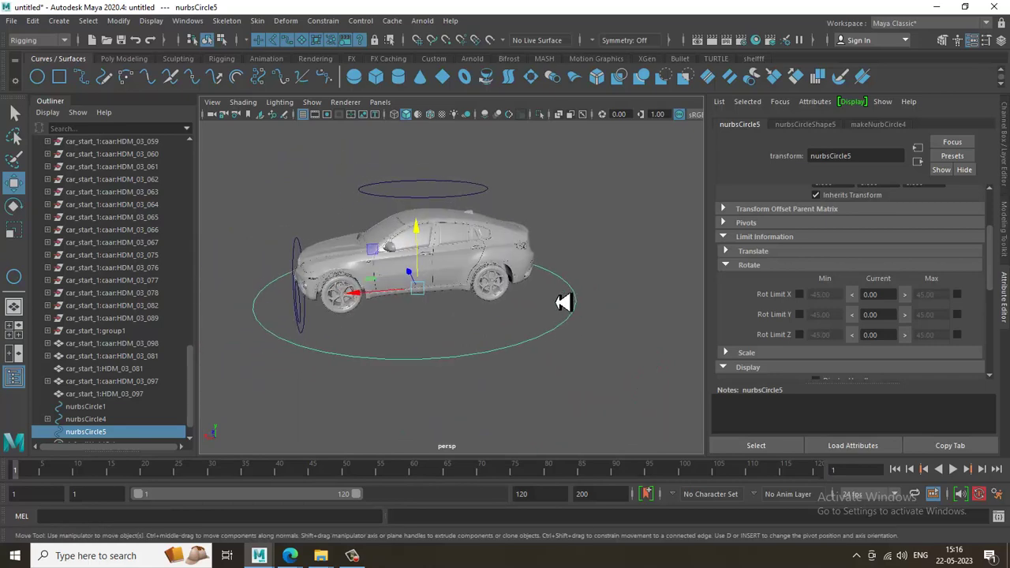
{"action": "left_click", "coordinate": [123, 21]}
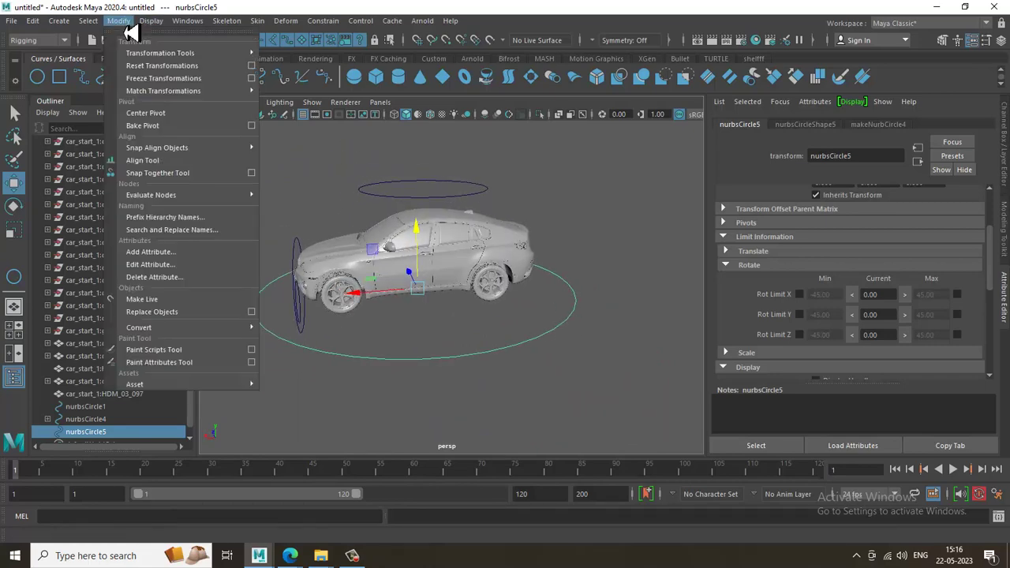
{"action": "left_click", "coordinate": [169, 74]}
{"action": "left_click", "coordinate": [361, 556]}
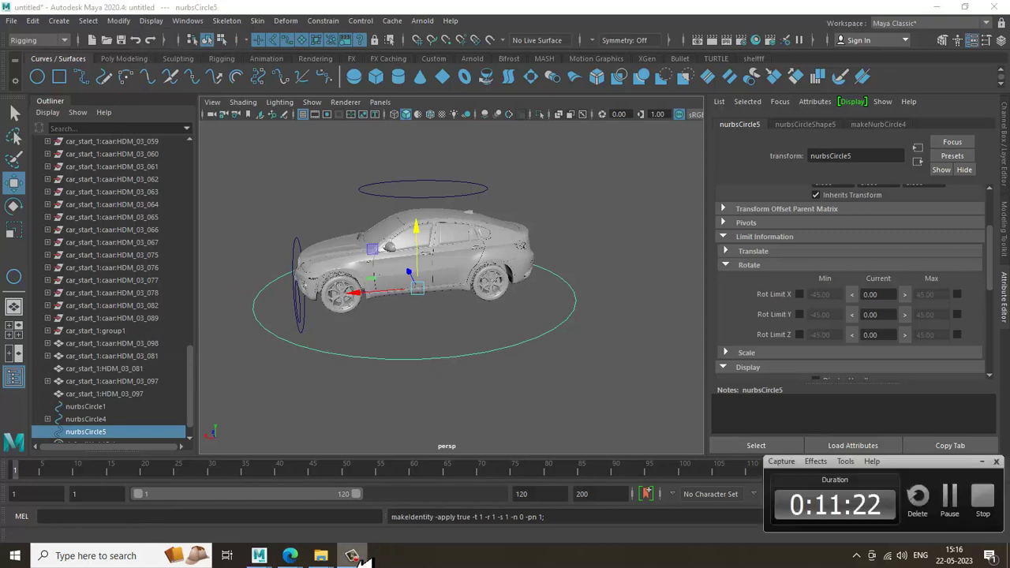
{"action": "left_click", "coordinate": [361, 557]}
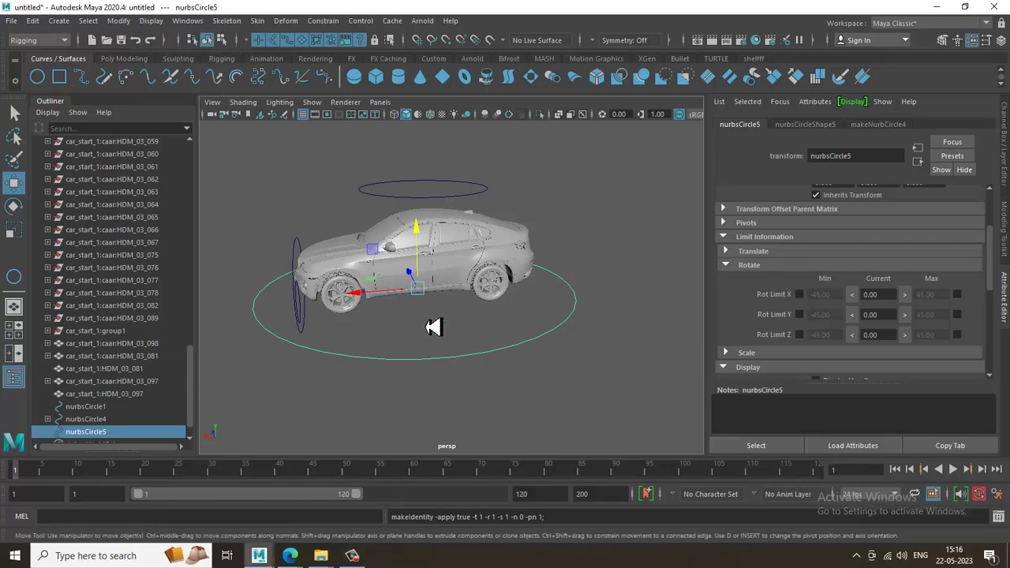
Parent the car body and all four wheels to the large circle around the car, and test moving it along X
{"action": "mouse_move", "coordinate": [473, 272]}
{"action": "left_mouse_down", "text": "alt"}
{"action": "mouse_move", "coordinate": [513, 279]}
{"action": "mouse_move", "coordinate": [545, 302]}
{"action": "mouse_move", "coordinate": [481, 268]}
{"action": "left_mouse_up", "text": "alt"}
{"action": "left_click", "coordinate": [483, 268]}
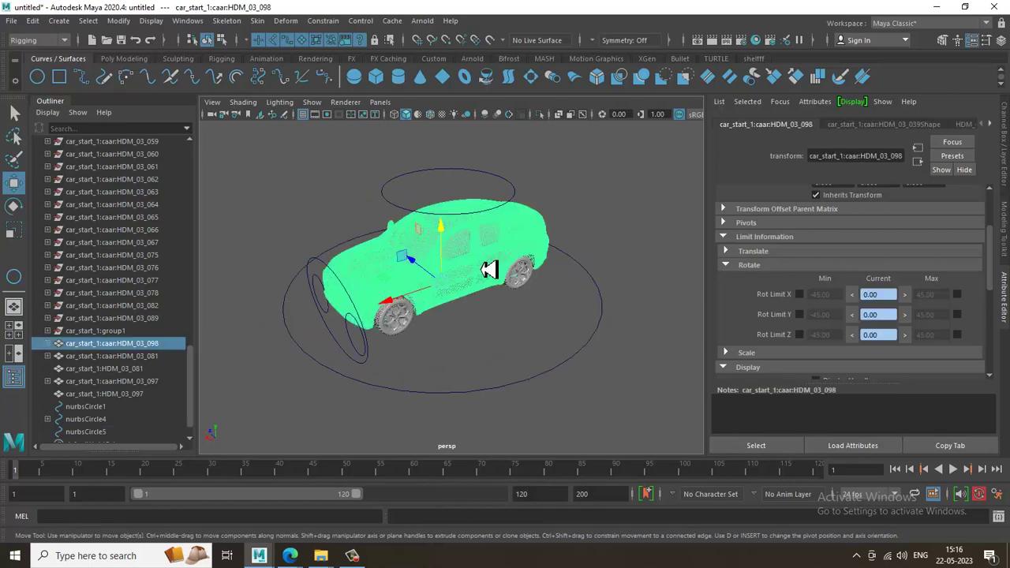
{"action": "left_click", "coordinate": [523, 283]}
{"action": "left_click", "coordinate": [404, 323], "text": "shift"}
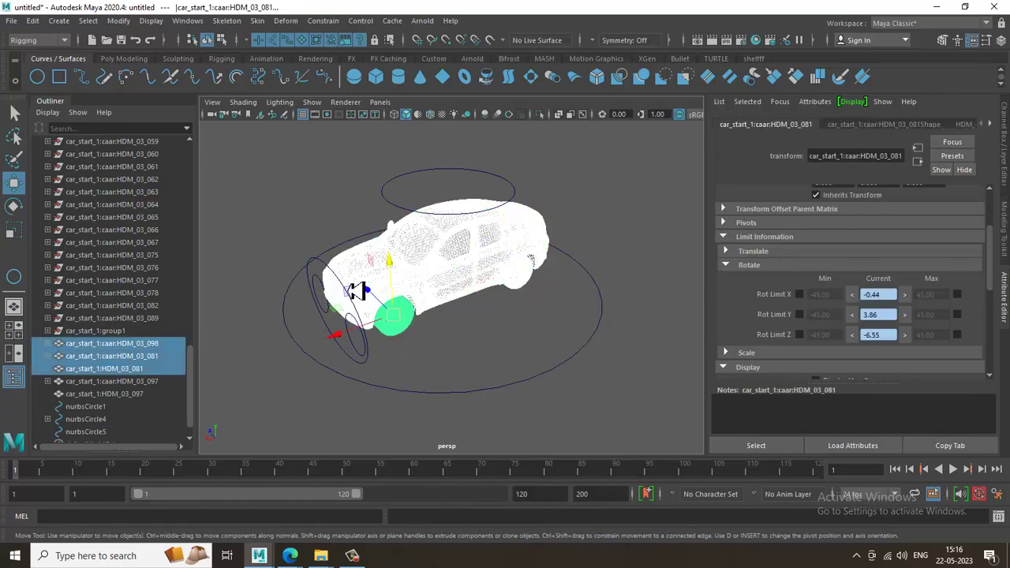
{"action": "left_click_drag", "start_coordinate": [356, 286], "coordinate": [480, 374], "text": "alt"}
{"action": "left_click", "coordinate": [480, 374], "text": "shift"}
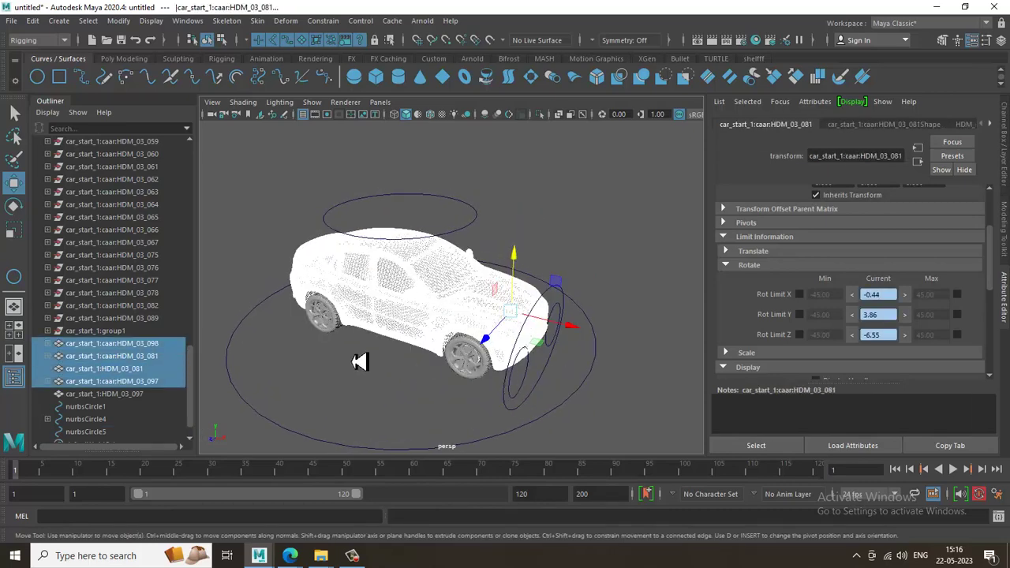
{"action": "left_click", "coordinate": [334, 320], "text": "shift"}
{"action": "left_click", "coordinate": [513, 440], "text": "shift"}
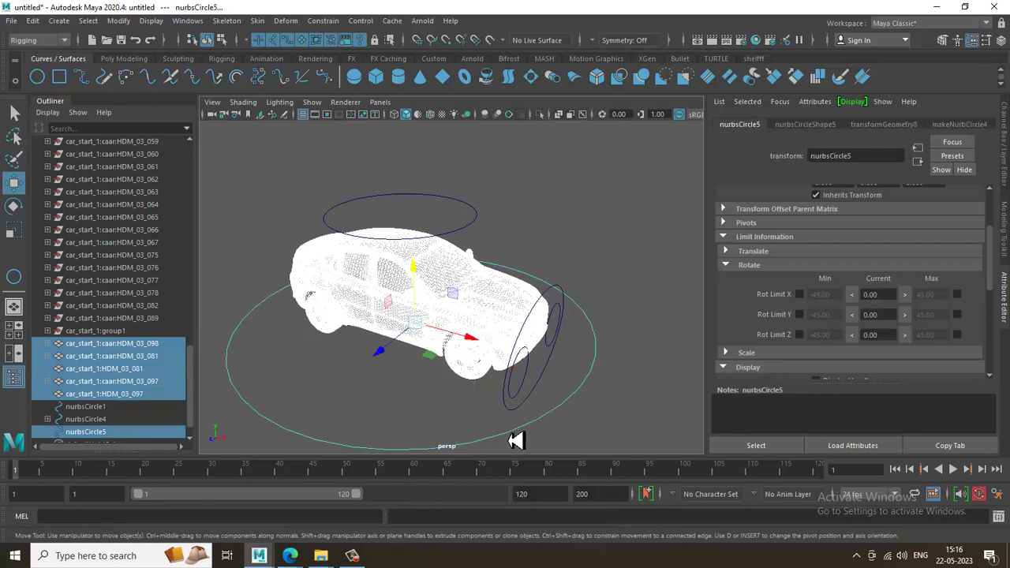
{"action": "left_click", "coordinate": [352, 555]}
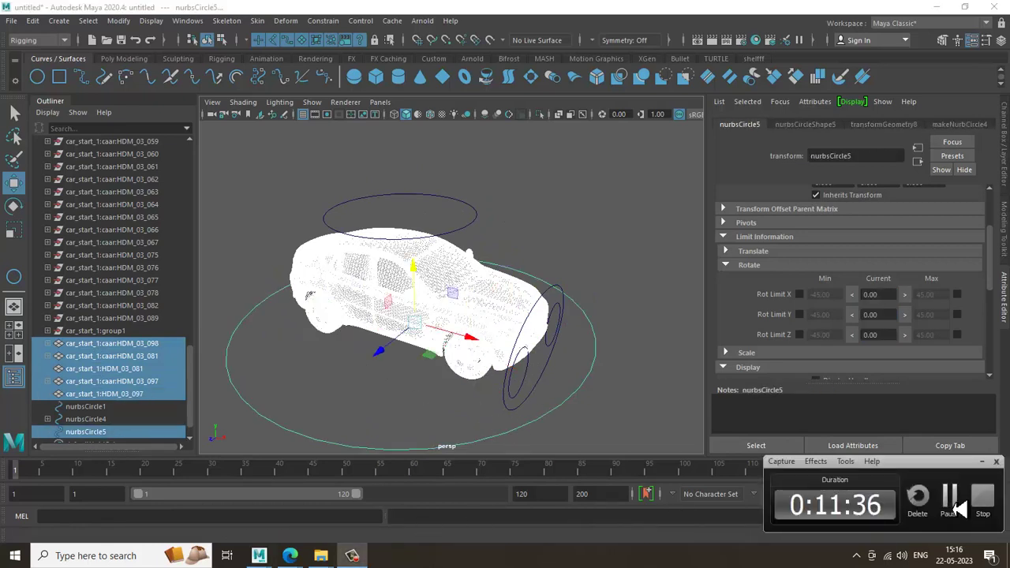
{"action": "left_click", "coordinate": [950, 501]}
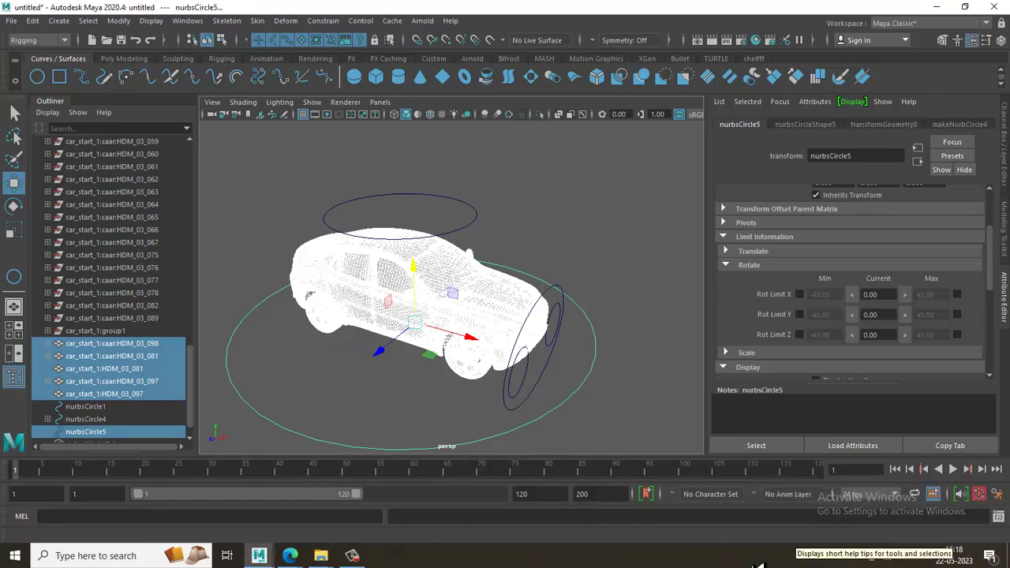
{"action": "left_click", "coordinate": [476, 238]}
{"action": "left_click", "coordinate": [464, 235]}
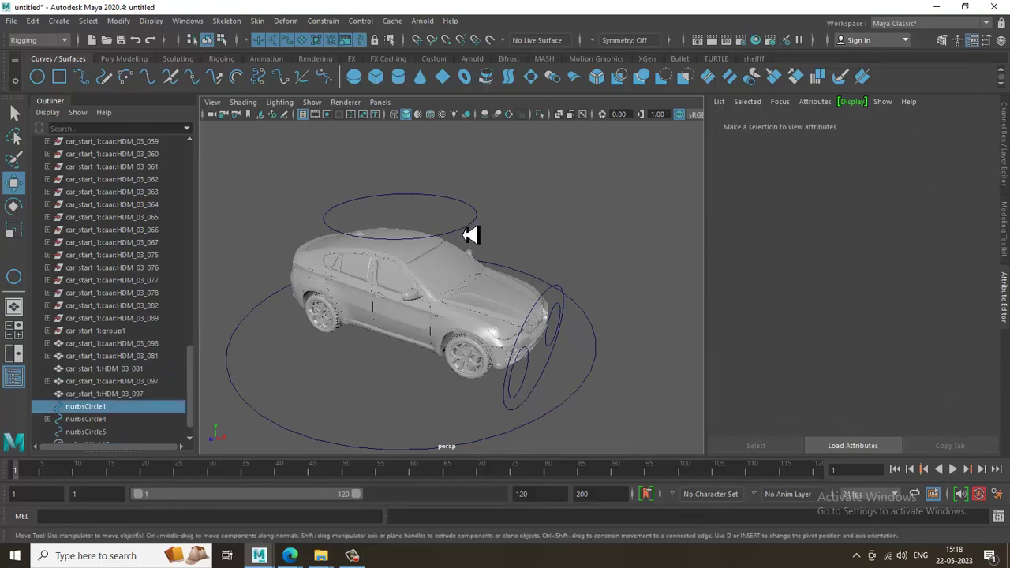
{"action": "key", "text": "ctrl+z"}
{"action": "key", "text": "ctrl+z"}
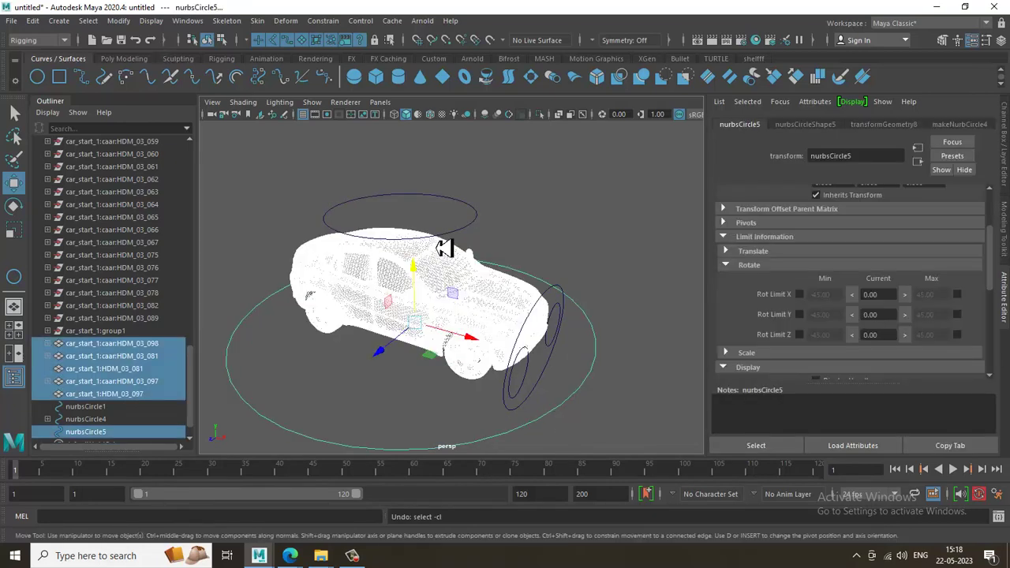
{"action": "key", "text": "p"}
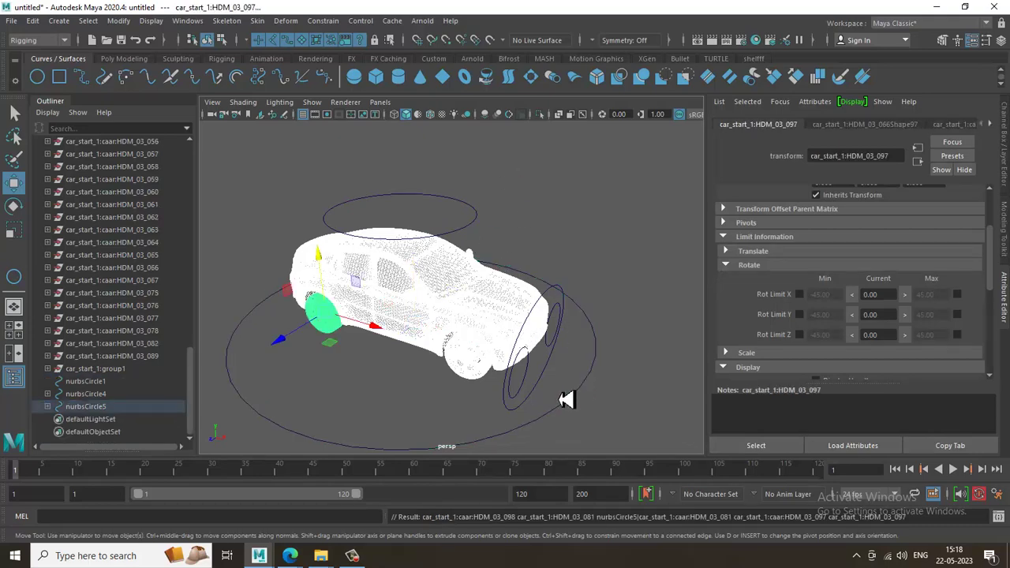
{"action": "left_click_drag", "start_coordinate": [483, 347], "coordinate": [514, 351]}
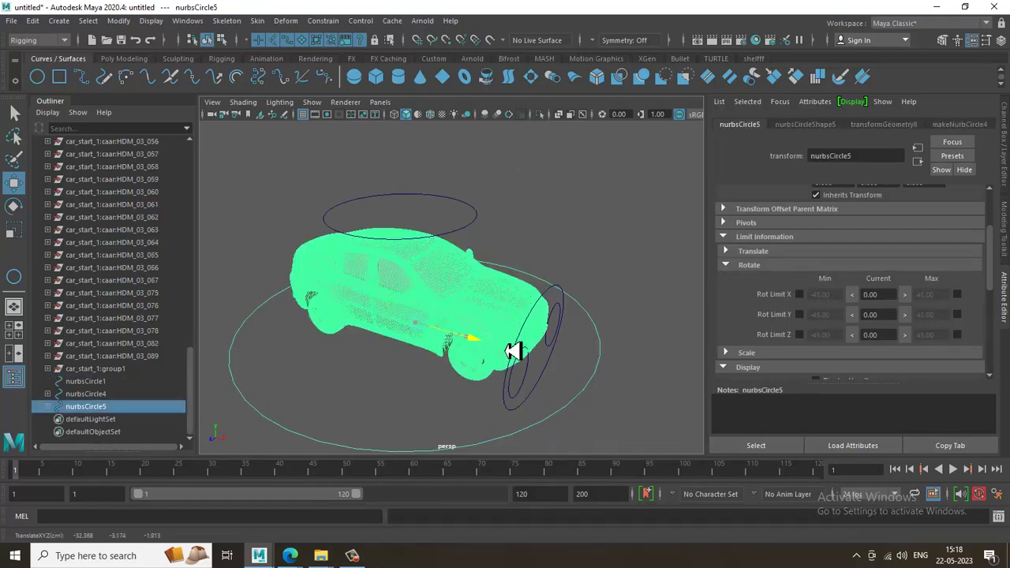
{"action": "key", "text": "ctrl+z"}
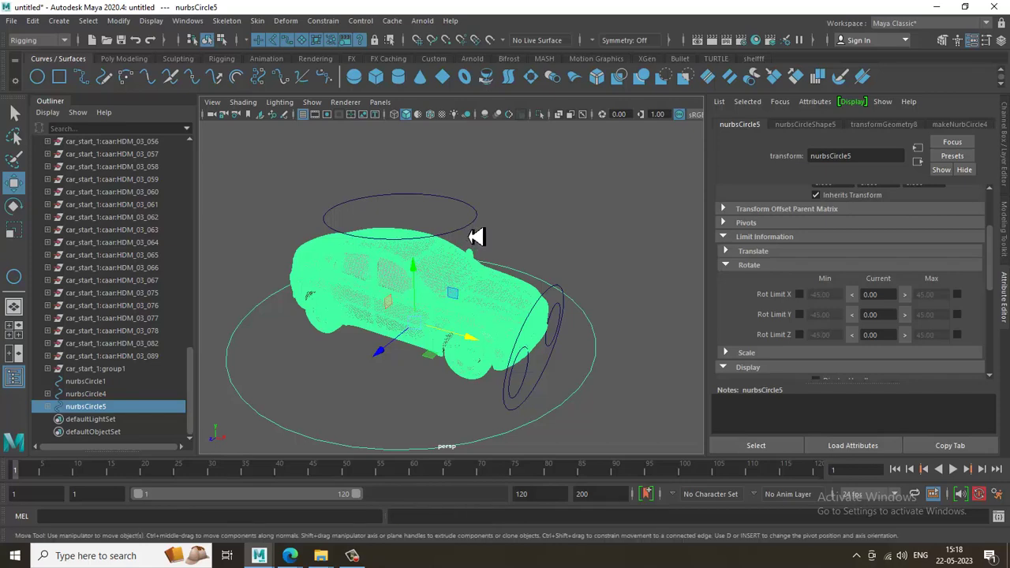
Parent the roof circle and the front steering circle to the large circle around the car
{"action": "left_click", "coordinate": [474, 235]}
{"action": "left_click", "coordinate": [532, 387], "text": "shift"}
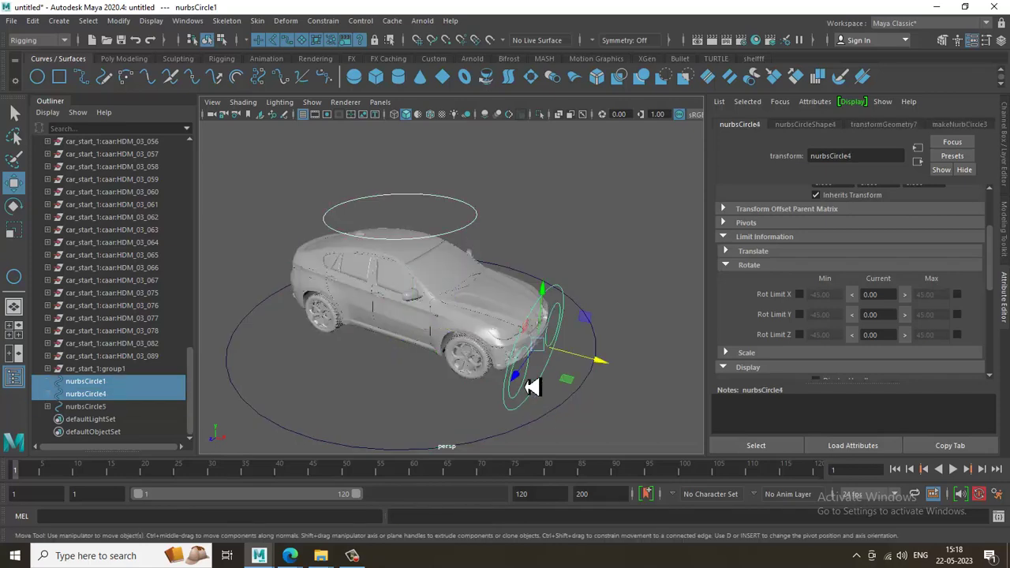
{"action": "left_click", "coordinate": [562, 411], "text": "shift"}
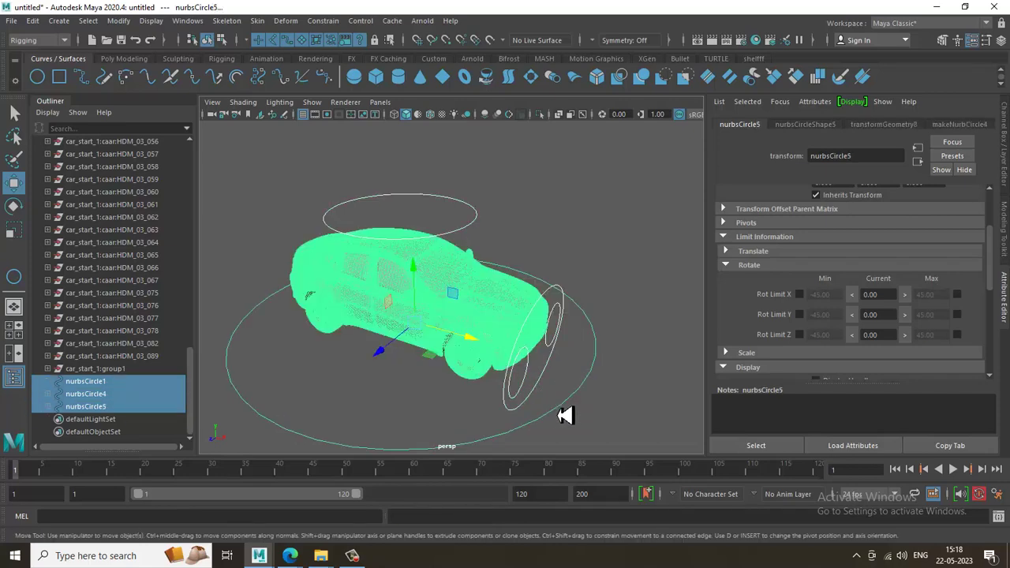
{"action": "key", "text": "p"}
Test moving the whole rig along X with the large outer circle, and undo the move
{"action": "left_click_drag", "start_coordinate": [450, 355], "coordinate": [548, 377]}
{"action": "key", "text": "ctrl+z"}
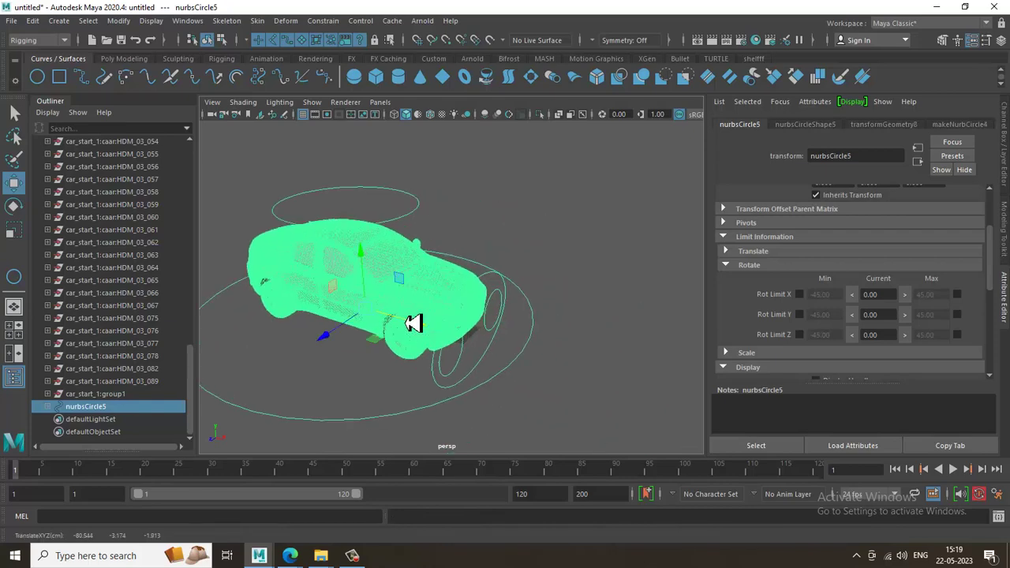
{"action": "key", "text": "space"}
{"action": "key", "text": "space"}
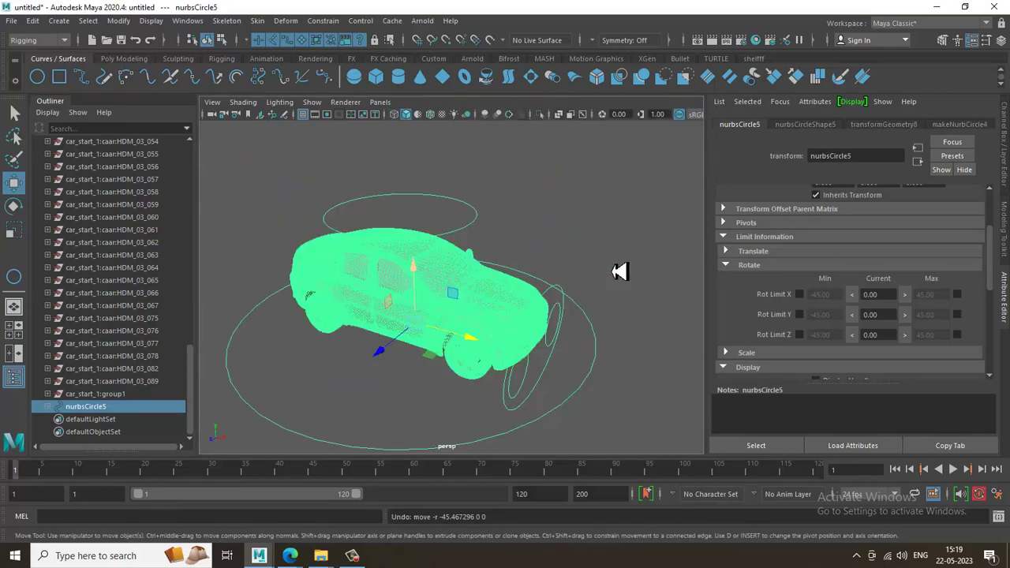
{"action": "left_click_drag", "start_coordinate": [541, 279], "coordinate": [304, 178], "text": "alt"}
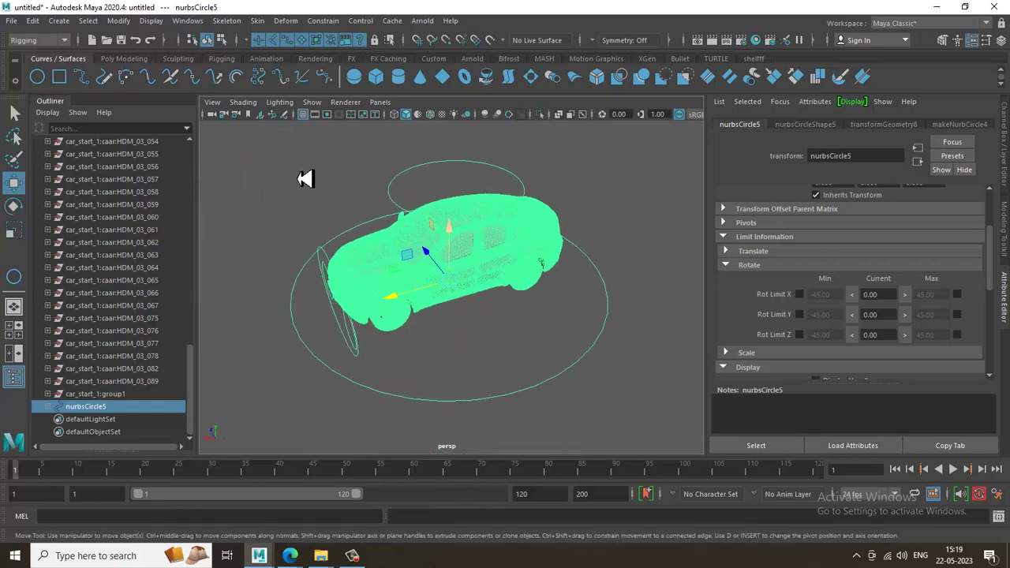
Test rotating the car body about X with the circle above the roof, and undo the rotation
{"action": "left_click", "coordinate": [597, 216]}
{"action": "left_click", "coordinate": [520, 215]}
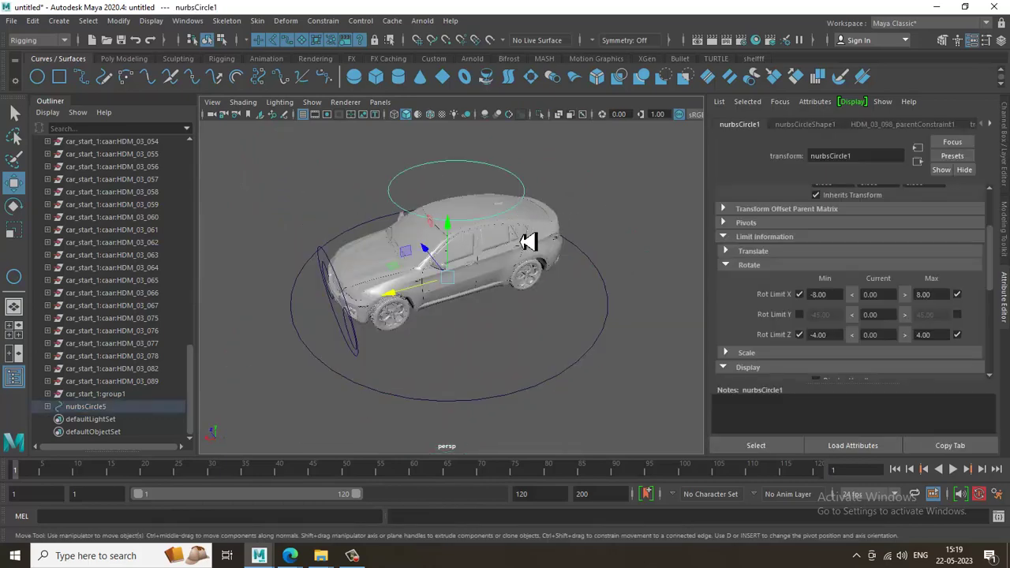
{"action": "key", "text": "e"}
{"action": "mouse_move", "coordinate": [474, 276]}
{"action": "left_mouse_down"}
{"action": "mouse_move", "coordinate": [471, 250]}
{"action": "mouse_move", "coordinate": [478, 281]}
{"action": "mouse_move", "coordinate": [473, 272]}
{"action": "left_mouse_up"}
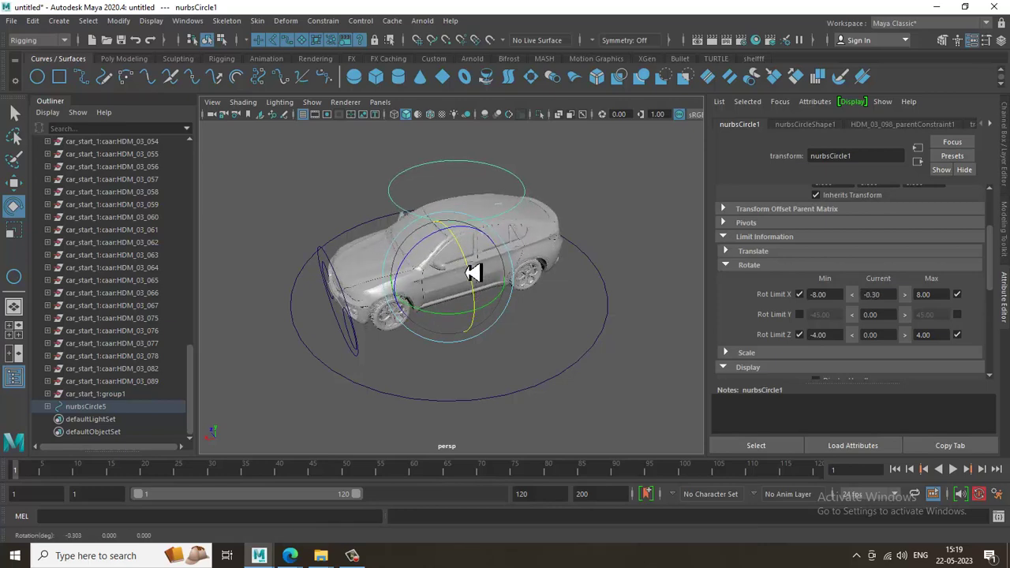
{"action": "key", "text": "ctrl+z"}
Test the steering by moving the front steering circle sideways along Z, and undo the moves
{"action": "left_click", "coordinate": [352, 297]}
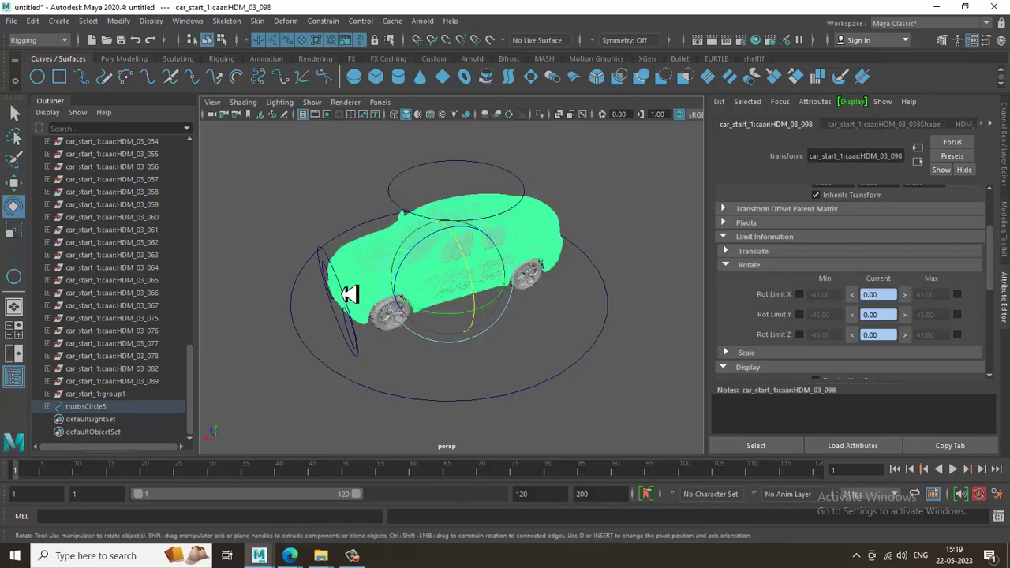
{"action": "left_click", "coordinate": [345, 295]}
{"action": "left_click_drag", "start_coordinate": [376, 292], "coordinate": [454, 300], "text": "alt"}
{"action": "key", "text": "w"}
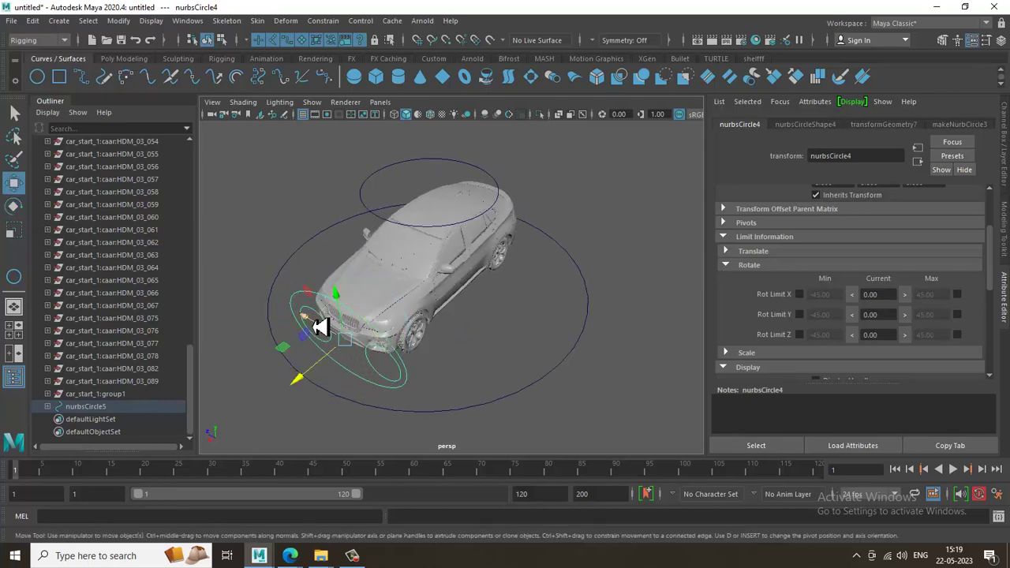
{"action": "left_click_drag", "start_coordinate": [318, 326], "coordinate": [366, 352]}
{"action": "left_click_drag", "start_coordinate": [315, 323], "coordinate": [306, 313]}
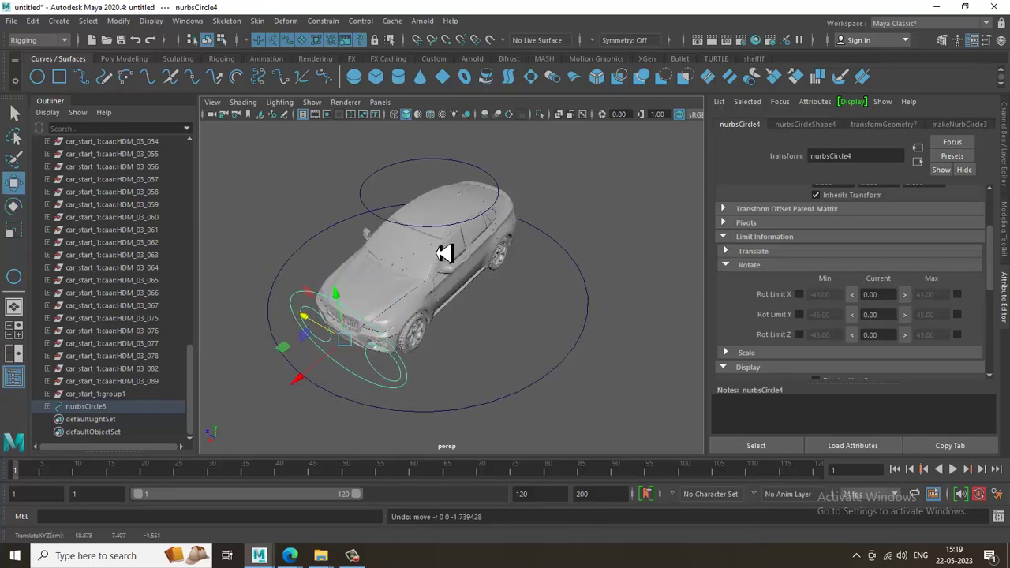
Draw a NURBS circle in the front view, centred on the rear wheel and slightly larger than the tyre
{"action": "scroll", "coordinate": [444, 252], "scroll_direction": "up", "scroll_amount": 5}
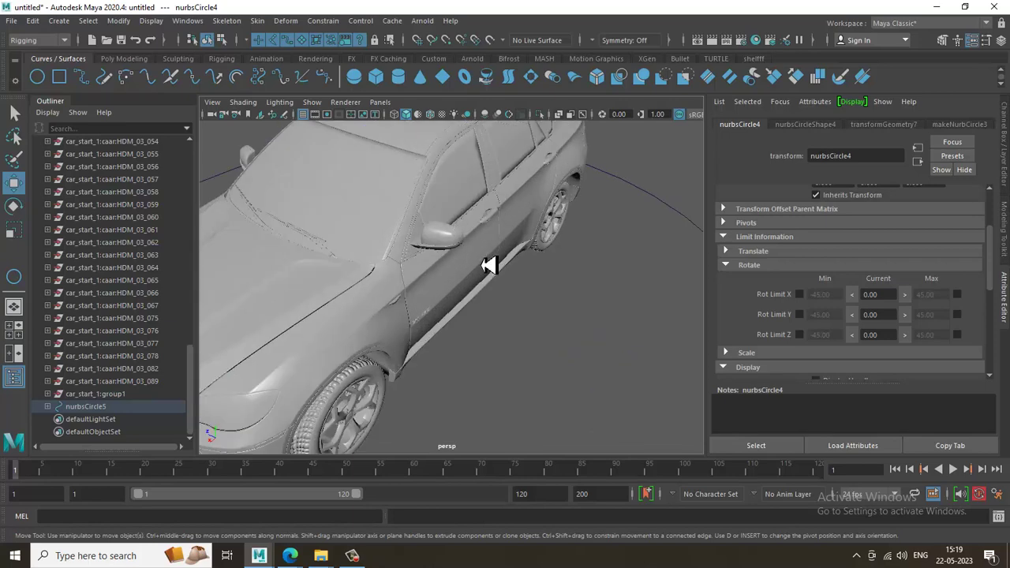
{"action": "scroll", "coordinate": [471, 277], "scroll_direction": "down", "scroll_amount": 5}
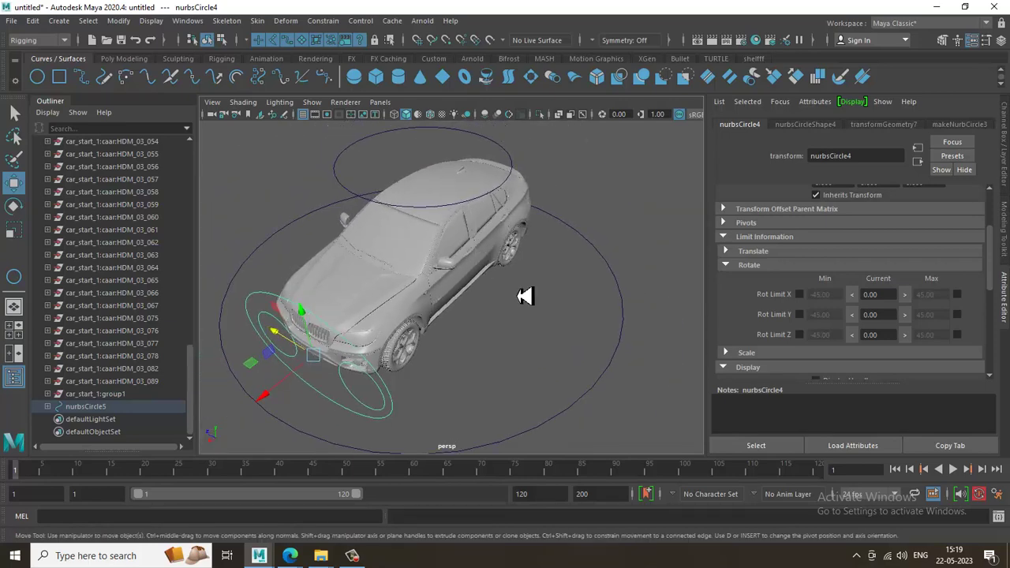
{"action": "left_click_drag", "start_coordinate": [525, 296], "coordinate": [458, 327], "text": "alt"}
{"action": "key", "text": "space"}
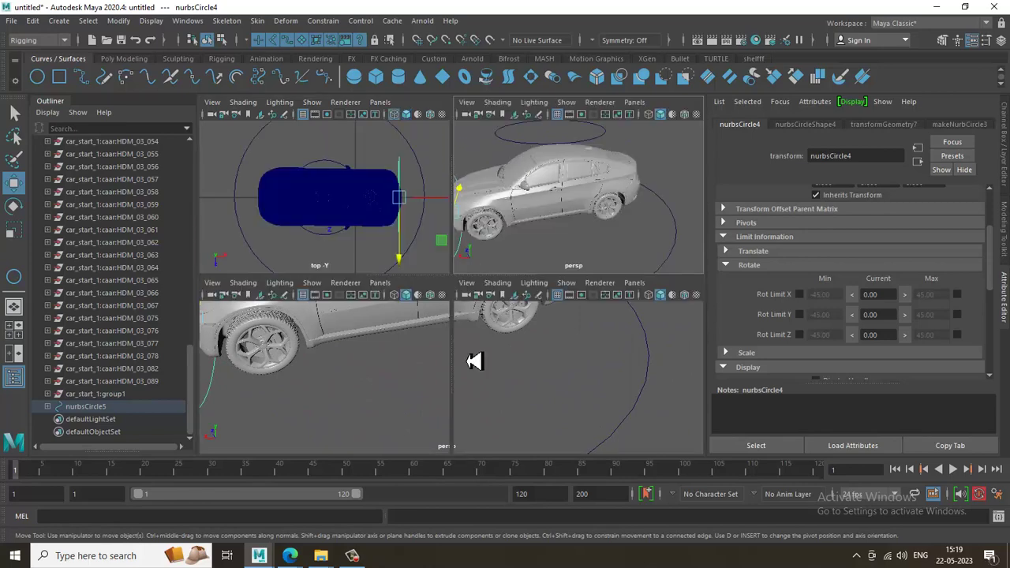
{"action": "key", "text": "space"}
{"action": "right_click_drag", "start_coordinate": [489, 261], "coordinate": [575, 383], "text": "alt"}
{"action": "left_click", "coordinate": [37, 79]}
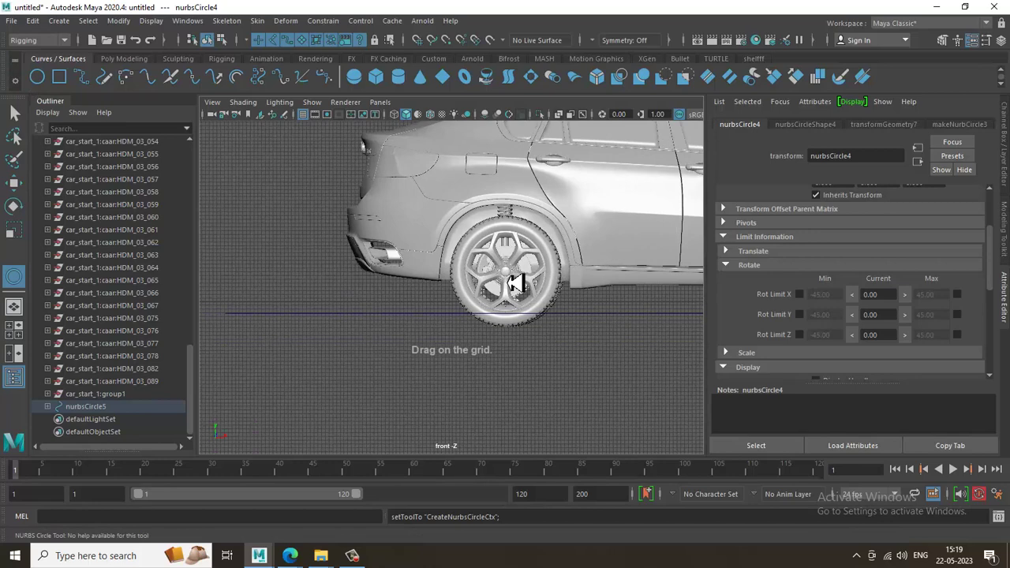
{"action": "key", "text": "4"}
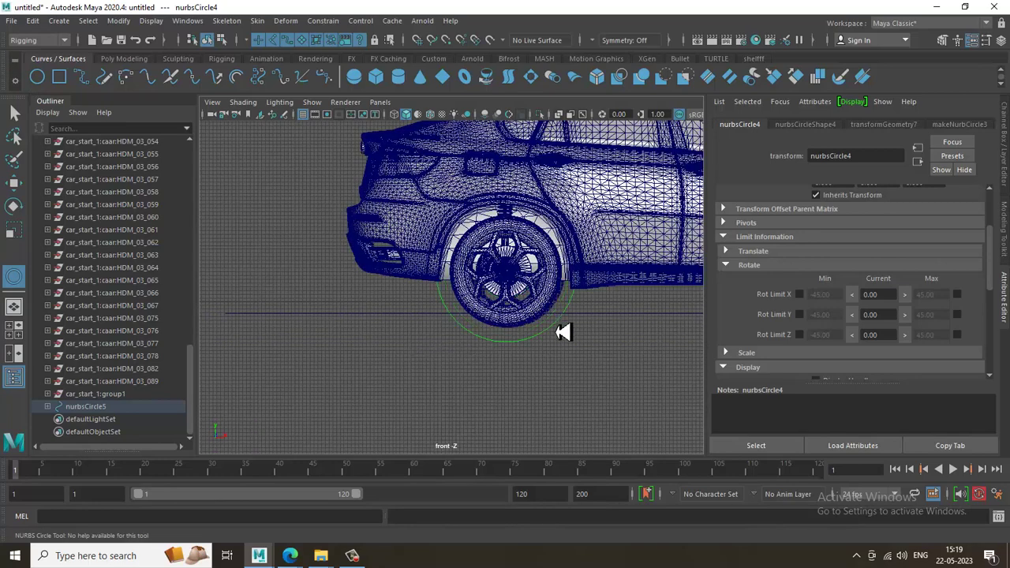
{"action": "left_click_drag", "start_coordinate": [561, 322], "coordinate": [558, 318]}
{"action": "key", "text": "space"}
{"action": "key", "text": "space"}
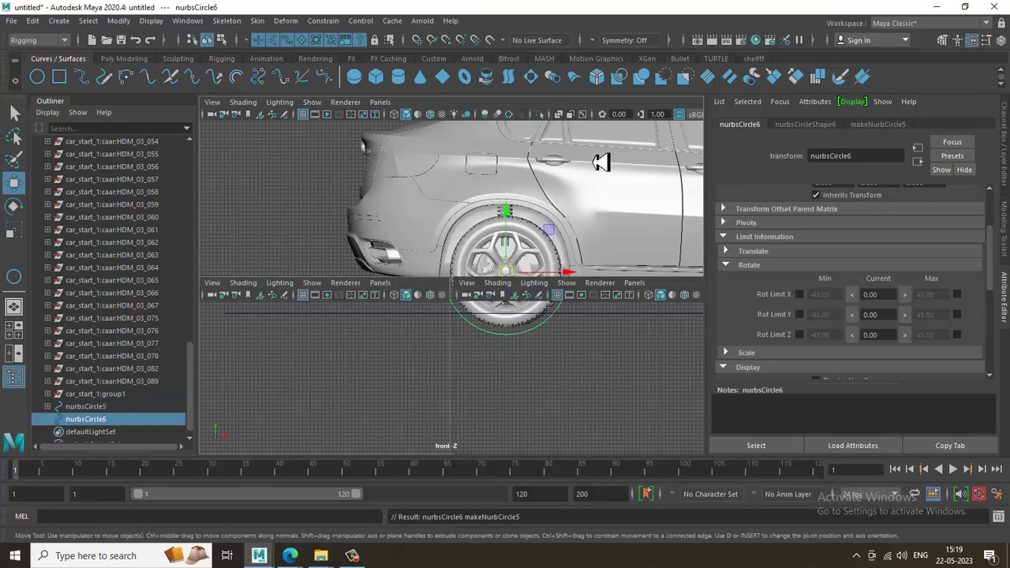
Move the new circle along Z until it sits just outside the rear wheel, and freeze its transformations
{"action": "left_click_drag", "start_coordinate": [507, 275], "coordinate": [433, 242], "text": "alt"}
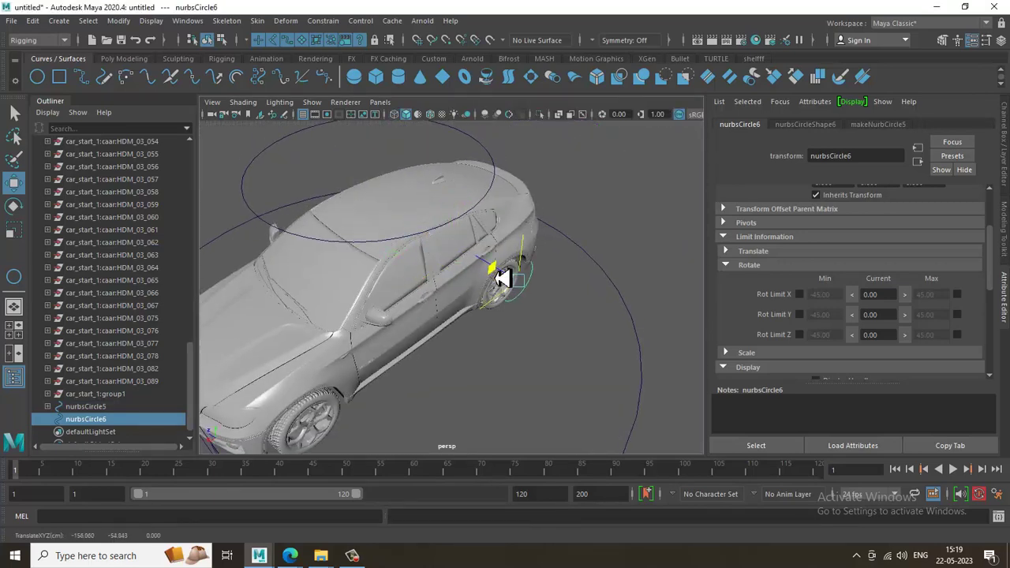
{"action": "left_click_drag", "start_coordinate": [453, 255], "coordinate": [423, 251], "text": "alt"}
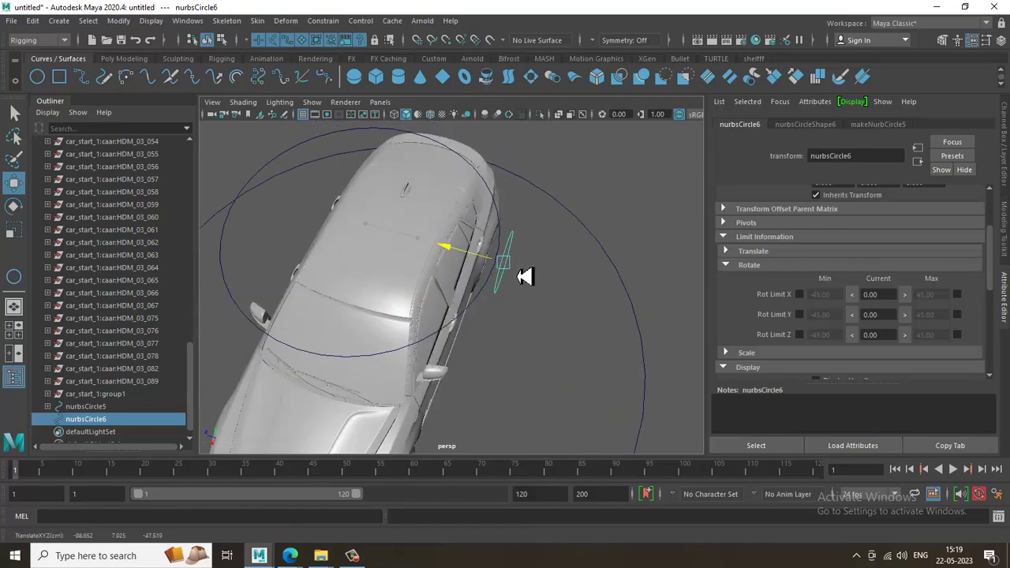
{"action": "left_click_drag", "start_coordinate": [525, 276], "coordinate": [518, 339], "text": "alt"}
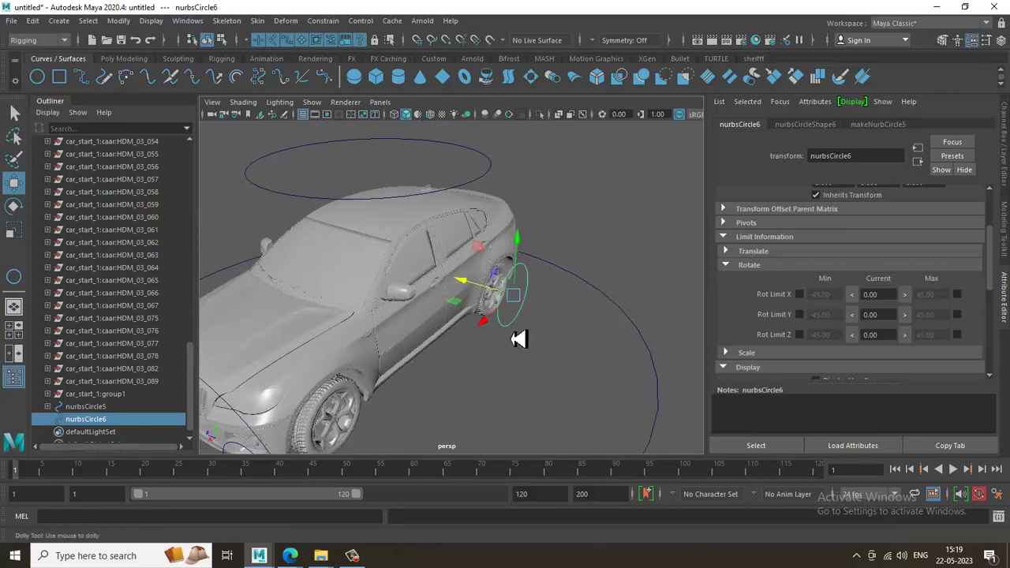
{"action": "right_click_drag", "start_coordinate": [518, 339], "coordinate": [541, 334], "text": "alt"}
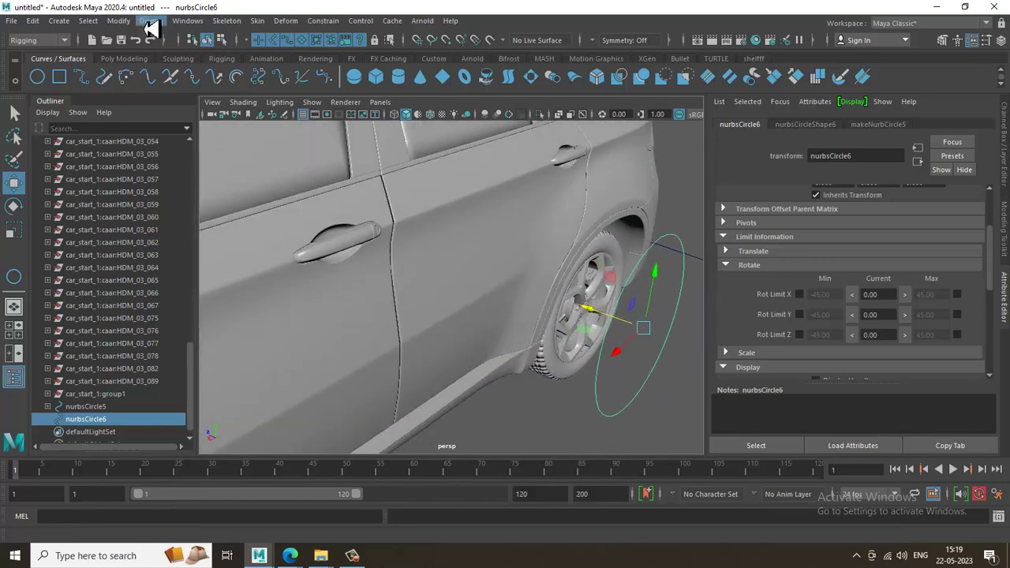
{"action": "left_click", "coordinate": [127, 22]}
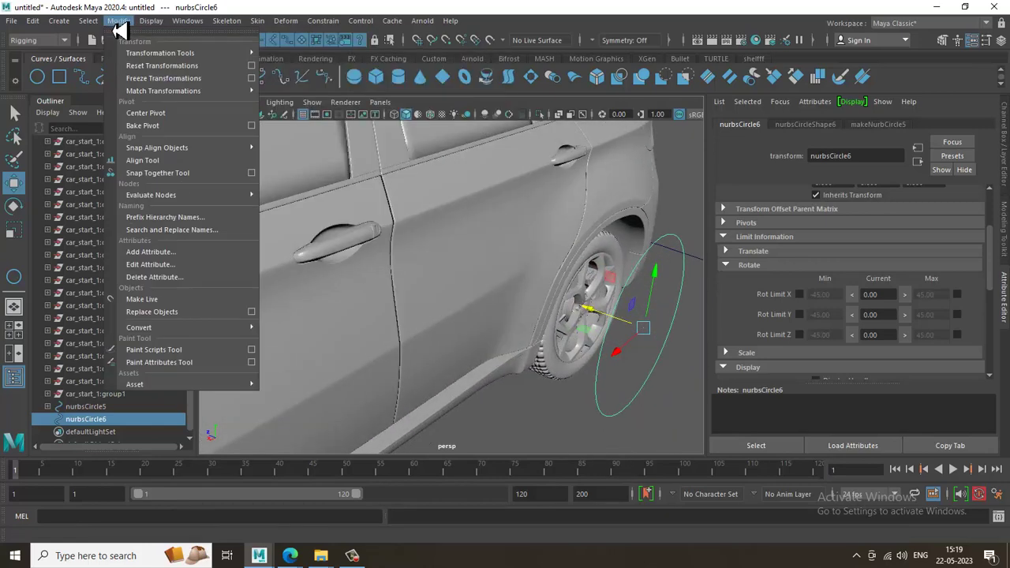
{"action": "left_click", "coordinate": [163, 78]}
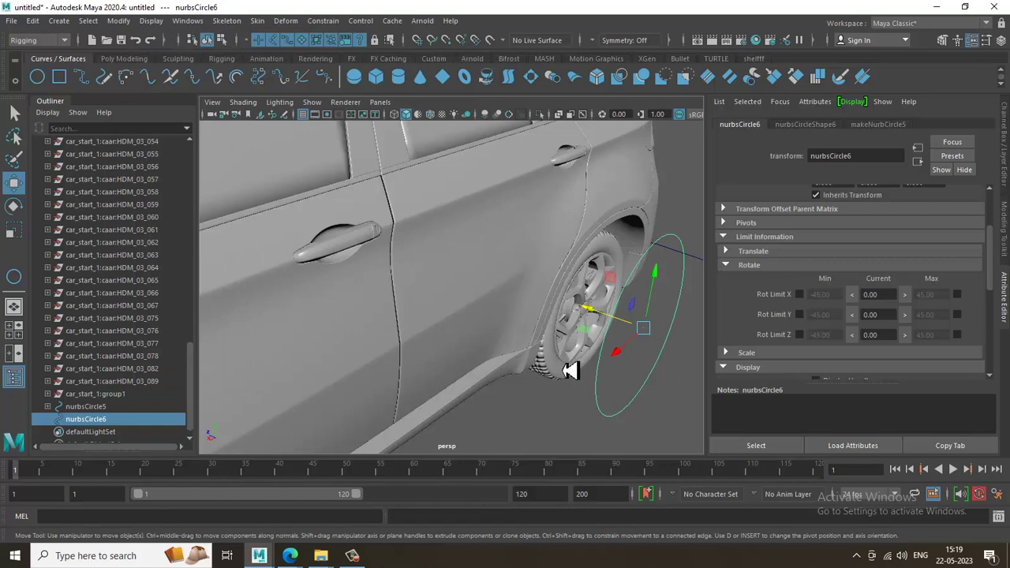
Parent-constrain the rear wheel to the circle beside it
{"action": "left_click", "coordinate": [570, 371], "text": "shift"}
{"action": "left_click", "coordinate": [339, 21]}
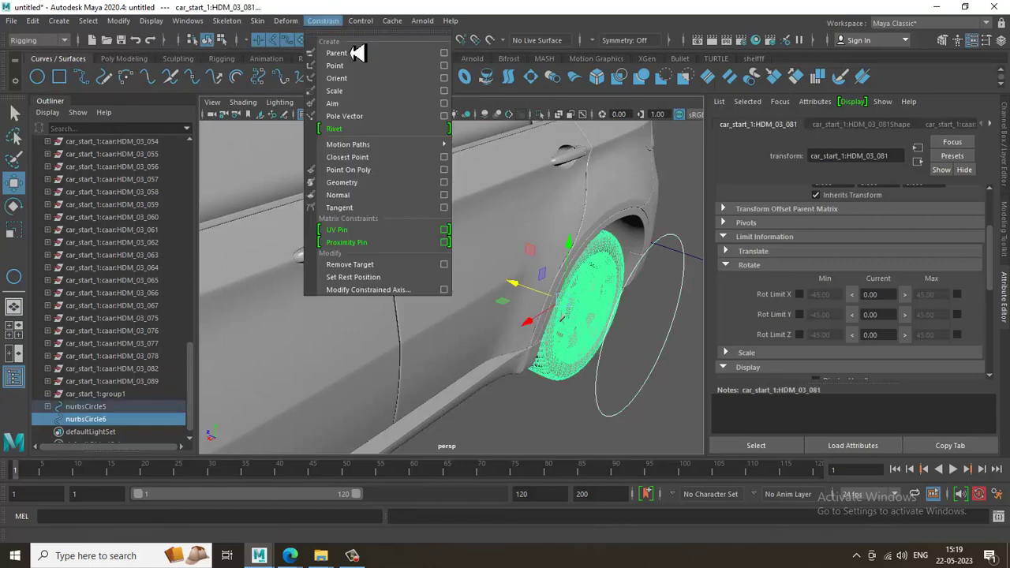
{"action": "left_click", "coordinate": [355, 49]}
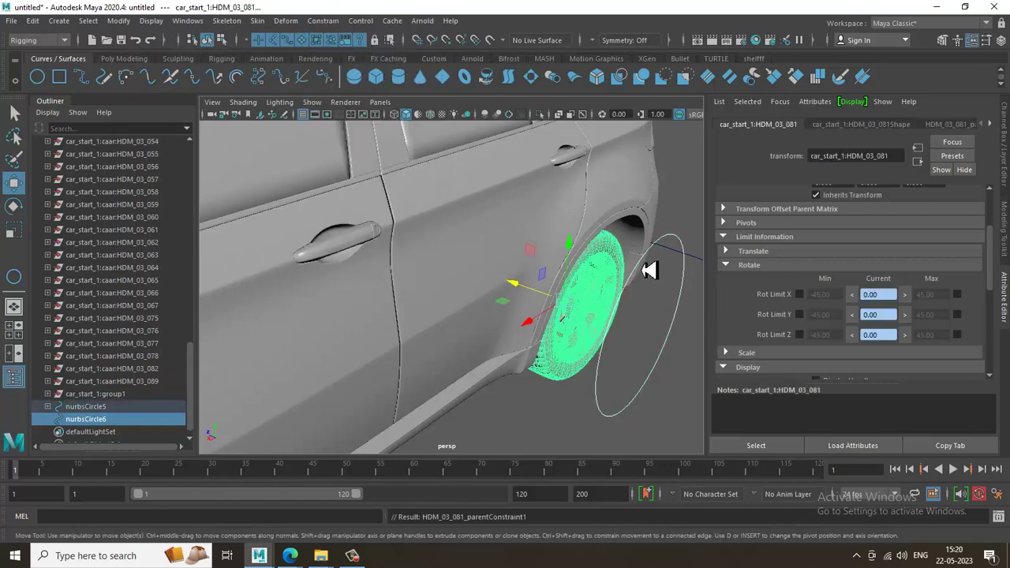
Test spinning the rear wheel by rotating its circle about Z, and undo the rotation
{"action": "left_click", "coordinate": [669, 246]}
{"action": "key", "text": "e"}
{"action": "mouse_move", "coordinate": [637, 326]}
{"action": "left_mouse_down"}
{"action": "mouse_move", "coordinate": [615, 376]}
{"action": "mouse_move", "coordinate": [634, 322]}
{"action": "left_mouse_up"}
{"action": "key", "text": "ctrl+z"}
{"action": "key", "text": "ctrl+z"}
{"action": "key", "text": "ctrl+z"}
{"action": "key", "text": "ctrl+z"}
{"action": "key", "text": "ctrl+z"}
{"action": "key", "text": "ctrl+z"}
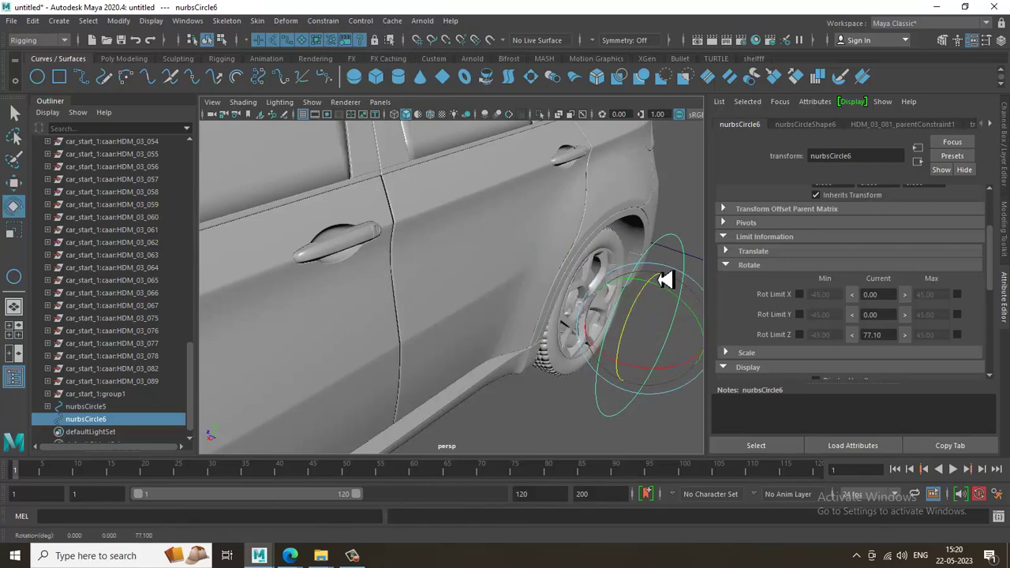
Draw a second NURBS circle in the front view, centred on the rear wheel hub and slightly larger than the tyre
{"action": "scroll", "coordinate": [460, 151], "scroll_direction": "down", "scroll_amount": 7}
{"action": "left_click_drag", "start_coordinate": [451, 265], "coordinate": [494, 324], "text": "alt"}
{"action": "key", "text": "space"}
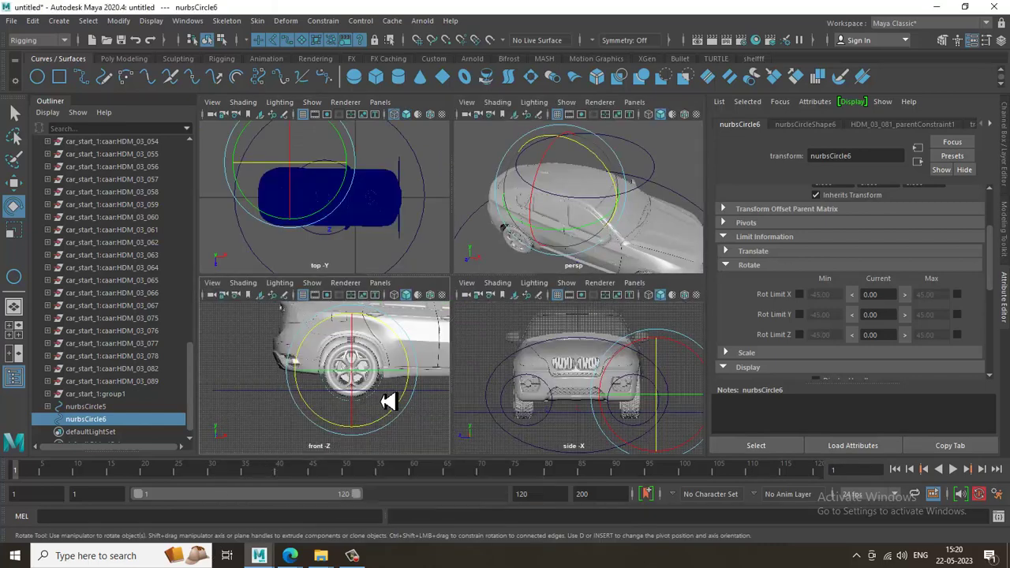
{"action": "key", "text": "space"}
{"action": "scroll", "coordinate": [591, 379], "scroll_direction": "up", "scroll_amount": 3}
{"action": "key", "text": "w"}
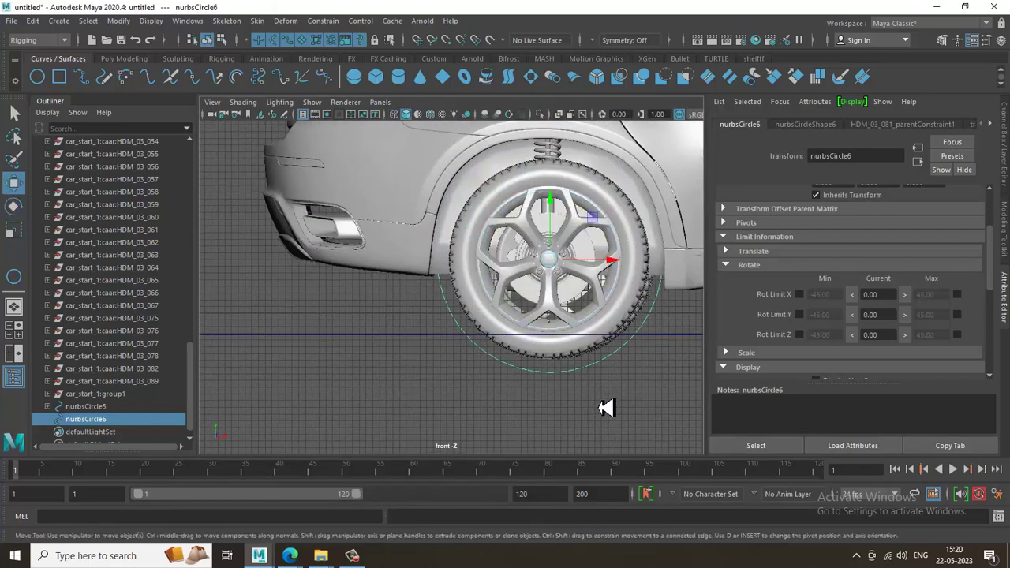
{"action": "scroll", "coordinate": [588, 283], "scroll_direction": "up", "scroll_amount": 5}
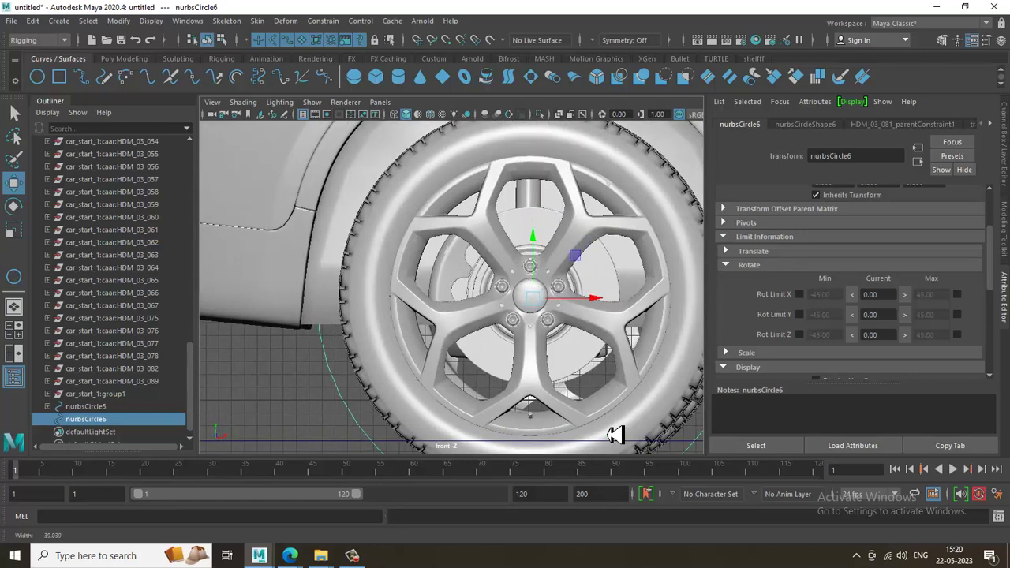
{"action": "scroll", "coordinate": [576, 320], "scroll_direction": "down", "scroll_amount": 3}
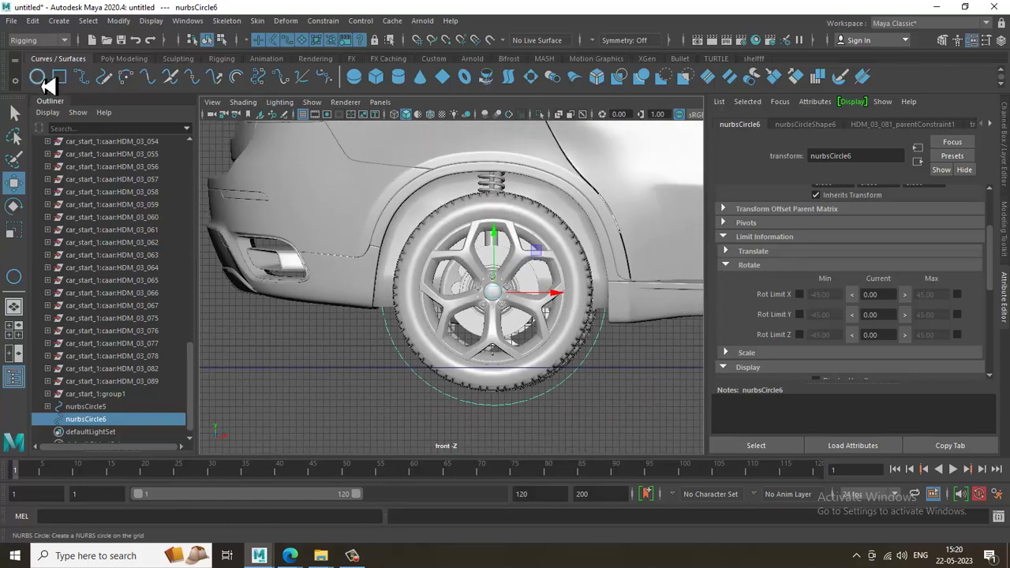
{"action": "left_click", "coordinate": [38, 77]}
{"action": "scroll", "coordinate": [584, 403], "scroll_direction": "up", "scroll_amount": 2}
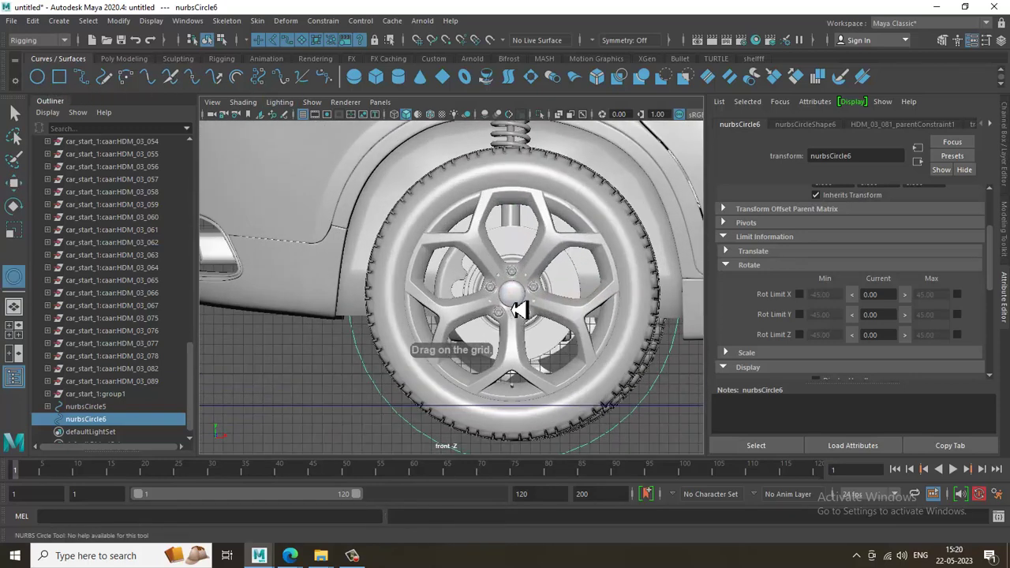
{"action": "left_click_drag", "start_coordinate": [515, 303], "coordinate": [544, 345]}
{"action": "left_click_drag", "start_coordinate": [621, 410], "coordinate": [636, 432]}
{"action": "key", "text": "space"}
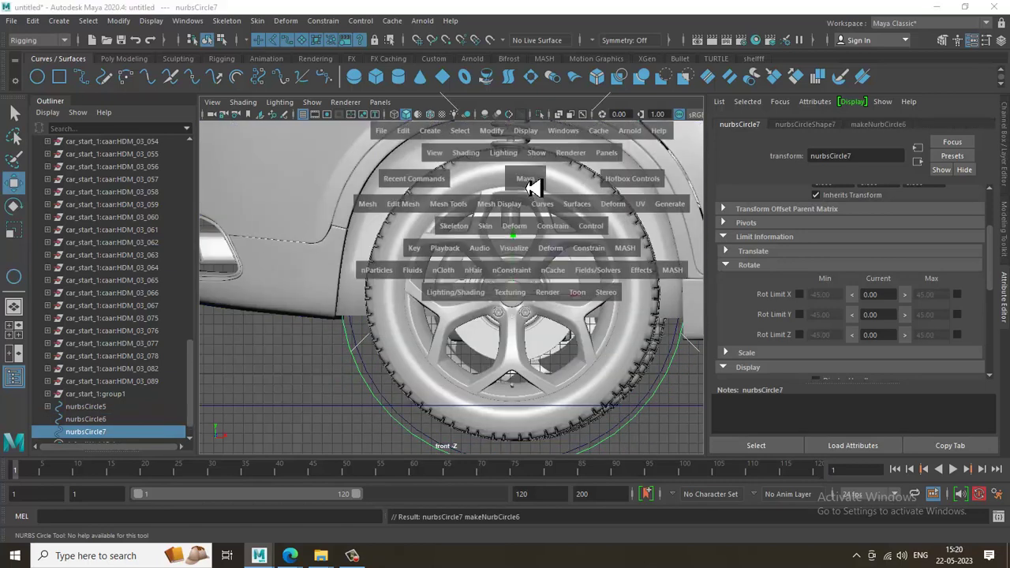
Move the second circle along Z until it sits just outside the opposite rear wheel
{"action": "key", "text": "w"}
{"action": "key", "text": "space"}
{"action": "left_click_drag", "start_coordinate": [570, 242], "coordinate": [373, 289], "text": "alt"}
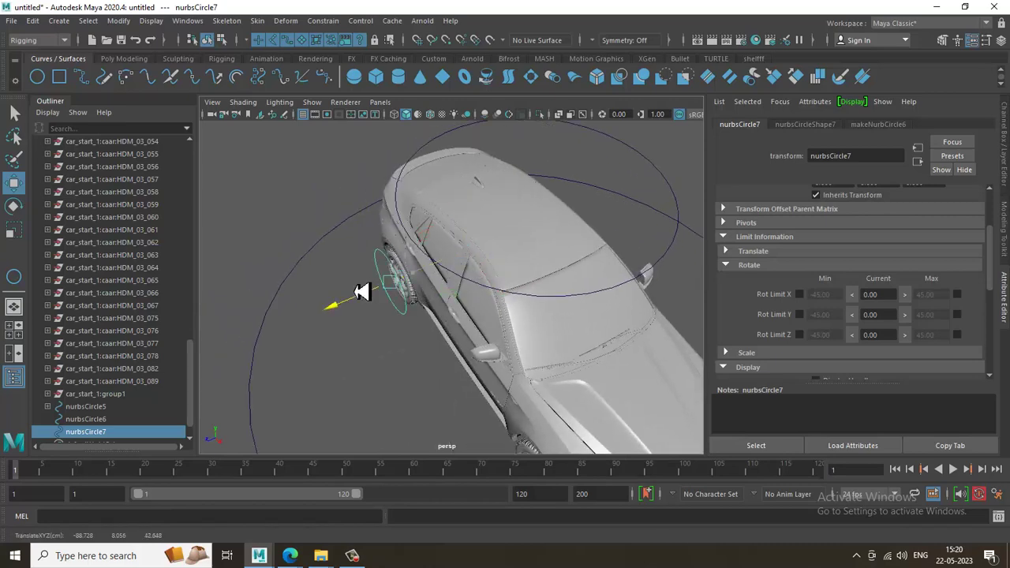
{"action": "right_click_drag", "start_coordinate": [404, 270], "coordinate": [458, 352], "text": "alt"}
{"action": "left_click_drag", "start_coordinate": [458, 351], "coordinate": [477, 237], "text": "alt"}
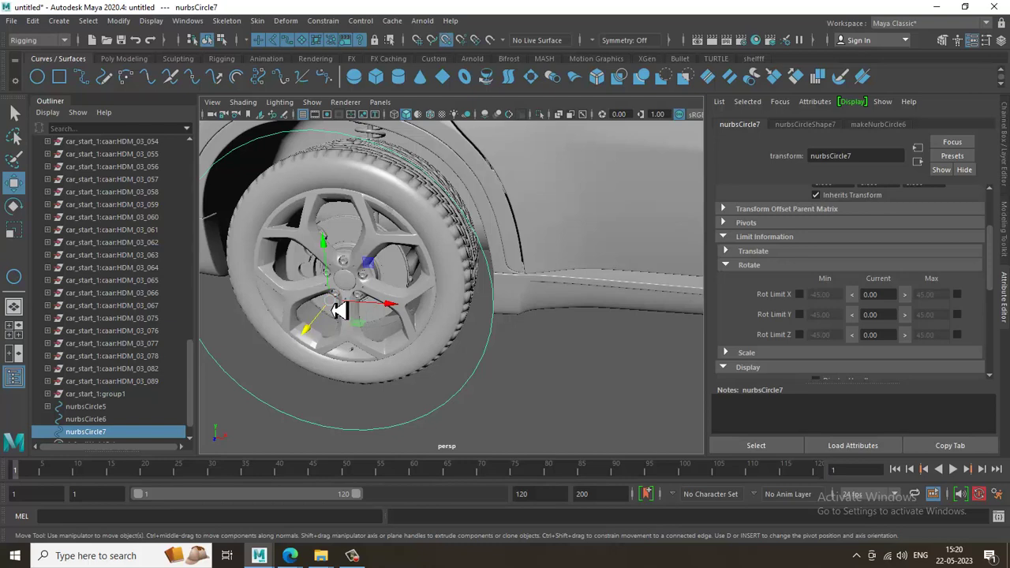
{"action": "left_click_drag", "start_coordinate": [338, 310], "coordinate": [361, 334]}
{"action": "left_click_drag", "start_coordinate": [271, 314], "coordinate": [243, 330]}
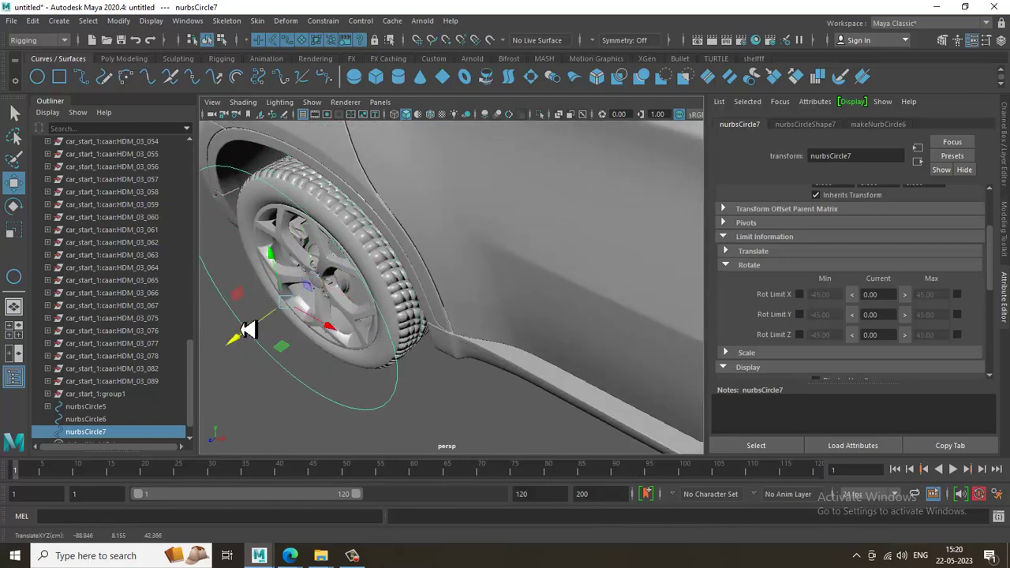
Parent-constrain the opposite rear wheel to its circle and rotate that circle about -23° about Z
{"action": "left_click", "coordinate": [391, 266], "text": "shift"}
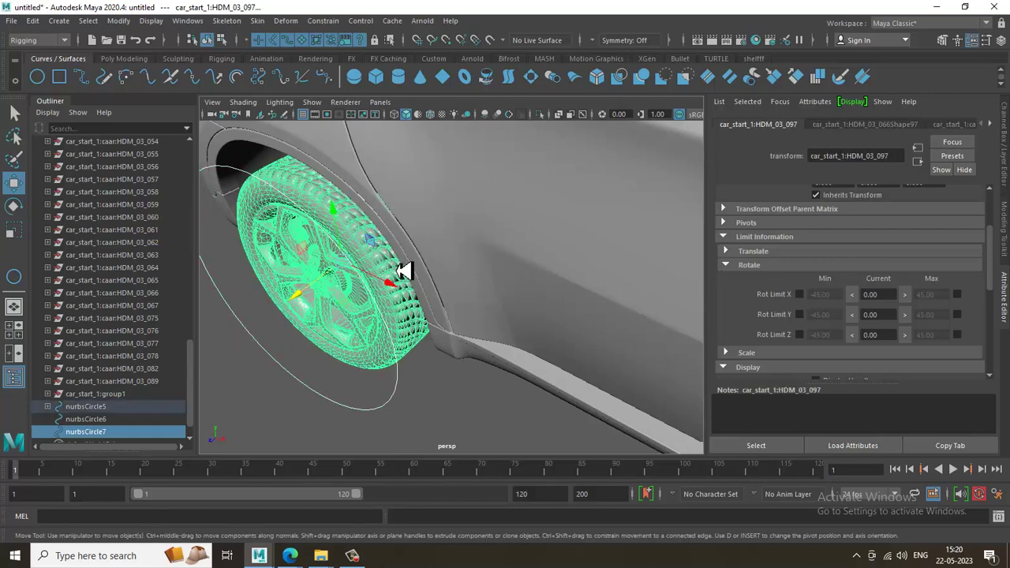
{"action": "left_click", "coordinate": [321, 21]}
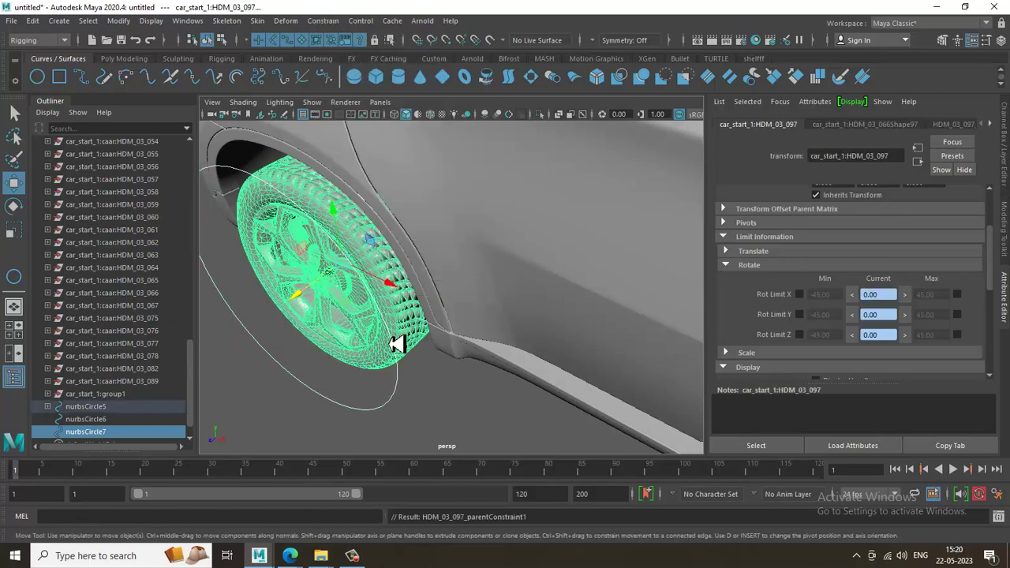
{"action": "left_click", "coordinate": [391, 407]}
{"action": "key", "text": "e"}
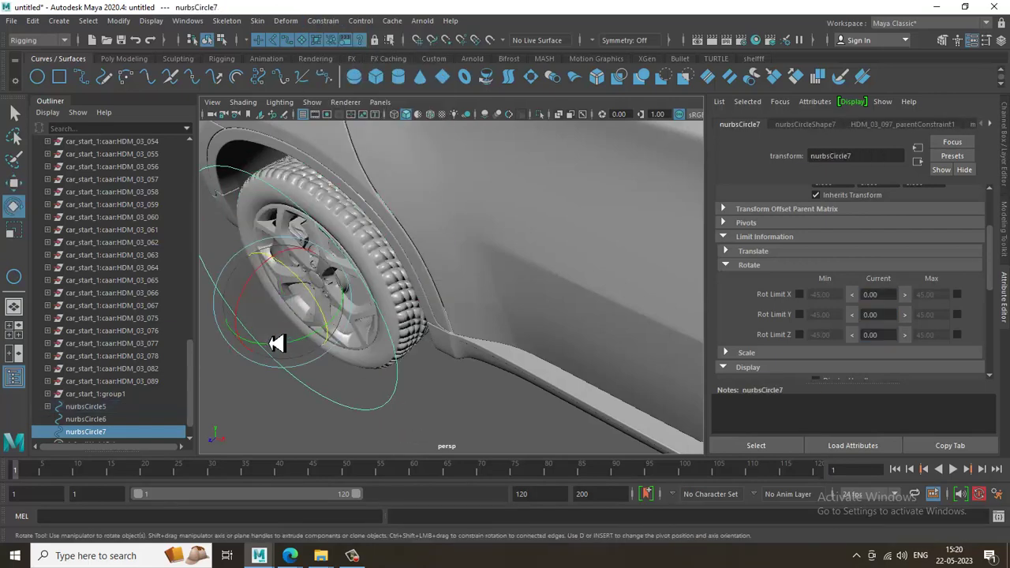
{"action": "left_click_drag", "start_coordinate": [312, 298], "coordinate": [320, 317]}
Parent both rear wheel circles under the large outer circle, and select the outer circle to check the whole hierarchy
{"action": "scroll", "coordinate": [467, 336], "scroll_direction": "down", "scroll_amount": 8}
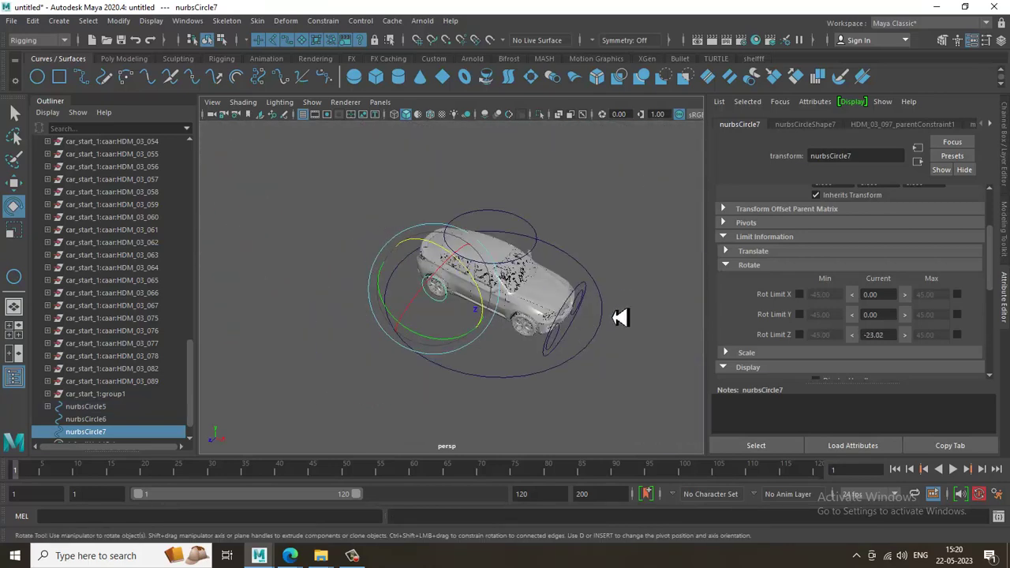
{"action": "right_click_drag", "start_coordinate": [621, 317], "coordinate": [671, 389], "text": "alt"}
{"action": "key", "text": "w"}
{"action": "left_click_drag", "start_coordinate": [448, 305], "coordinate": [526, 377], "text": "alt"}
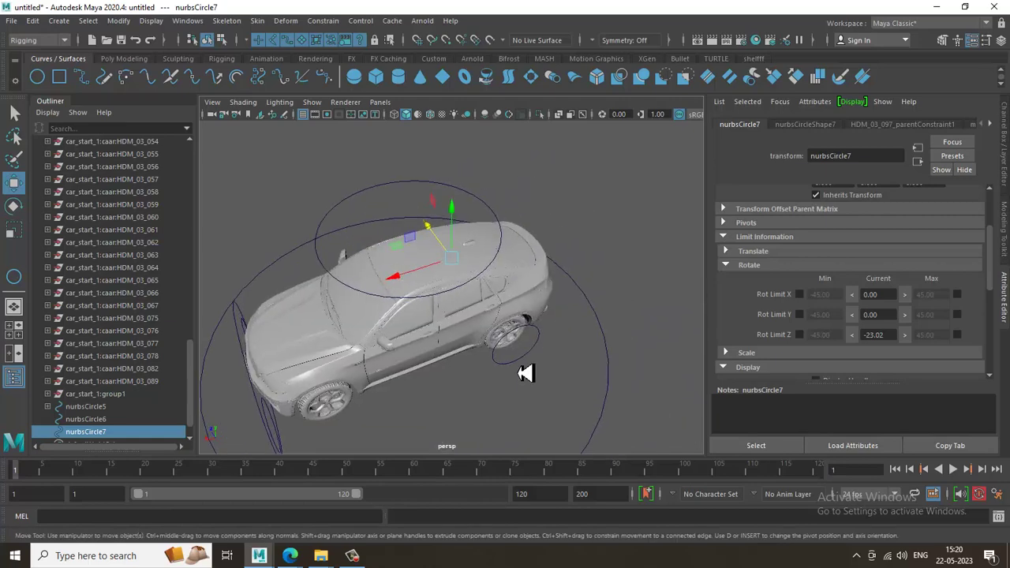
{"action": "left_click", "coordinate": [530, 366], "text": "shift"}
{"action": "left_click_drag", "start_coordinate": [534, 367], "coordinate": [557, 359], "text": "alt"}
{"action": "left_click", "coordinate": [630, 344], "text": "shift"}
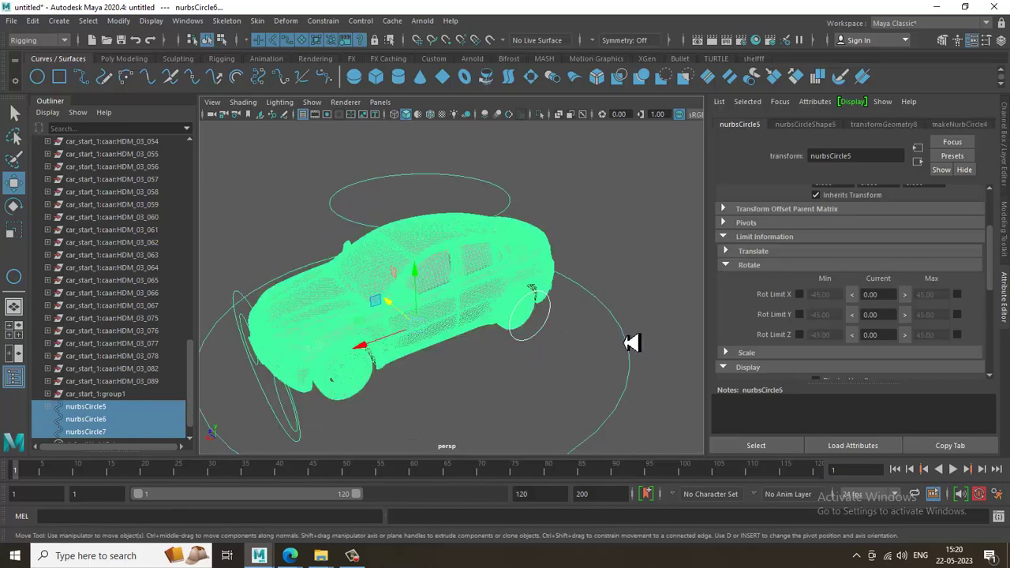
{"action": "left_click", "coordinate": [630, 343]}
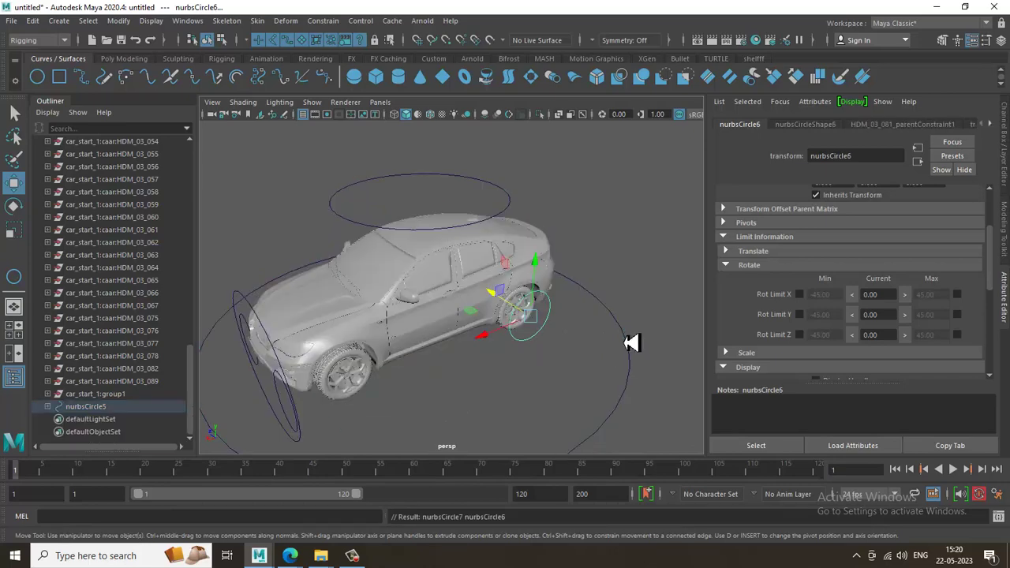
{"action": "left_click", "coordinate": [630, 343]}
{"action": "key", "text": "f"}
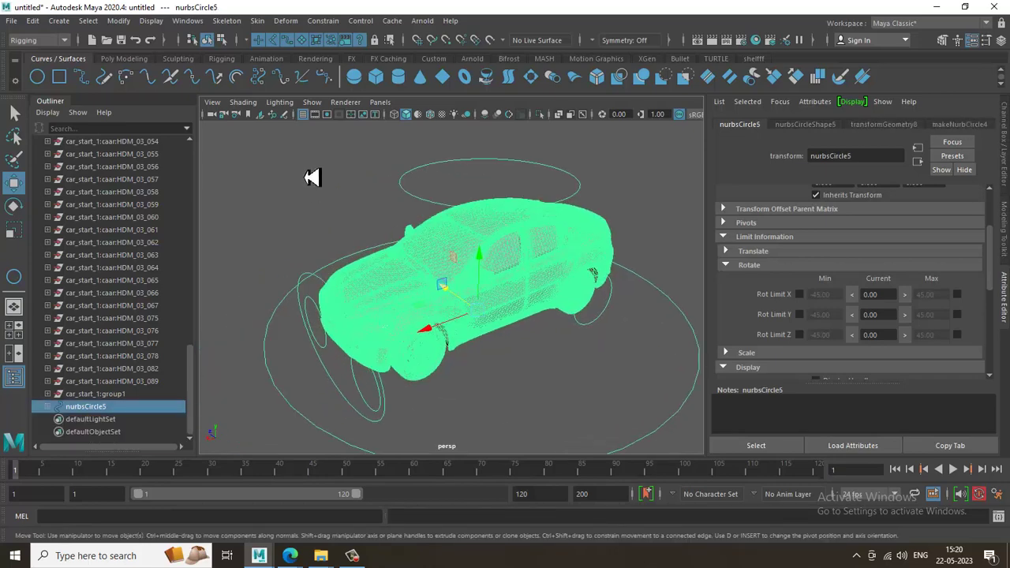
Test rotating the car body with the circle above the roof and a rear wheel with its own circle, undoing each rotation
{"action": "left_click", "coordinate": [325, 230]}
{"action": "left_click", "coordinate": [447, 211]}
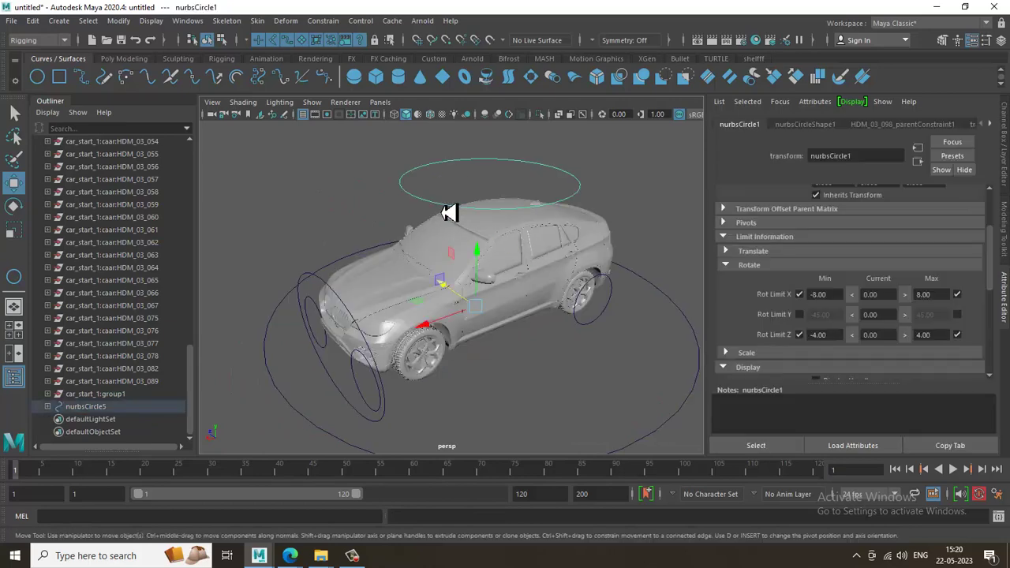
{"action": "key", "text": "e"}
{"action": "left_click_drag", "start_coordinate": [518, 307], "coordinate": [509, 281]}
{"action": "key", "text": "ctrl+z"}
{"action": "key", "text": "ctrl+z"}
{"action": "key", "text": "ctrl+z"}
{"action": "key", "text": "ctrl+z"}
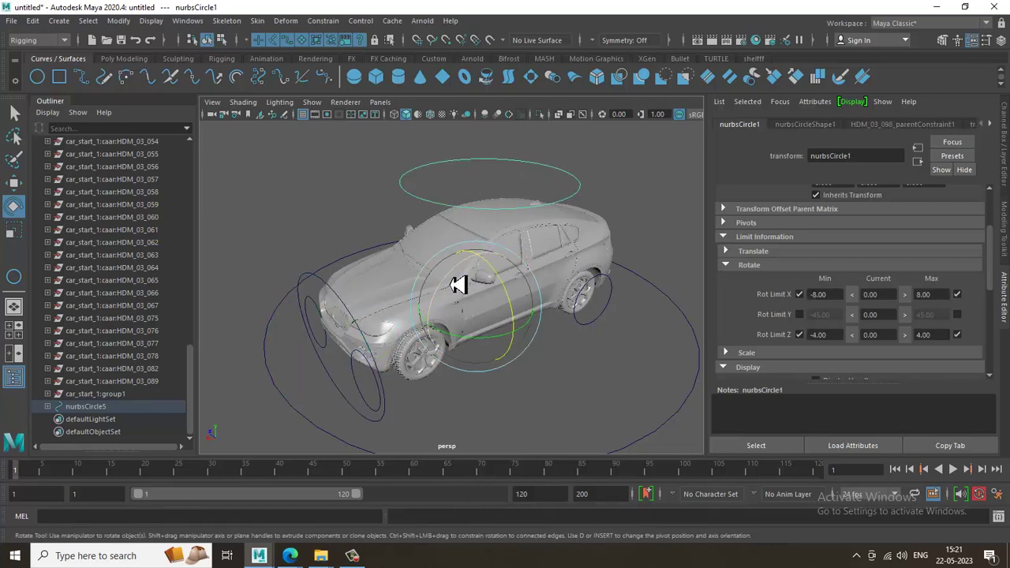
{"action": "left_click_drag", "start_coordinate": [457, 284], "coordinate": [492, 295]}
{"action": "key", "text": "ctrl+z"}
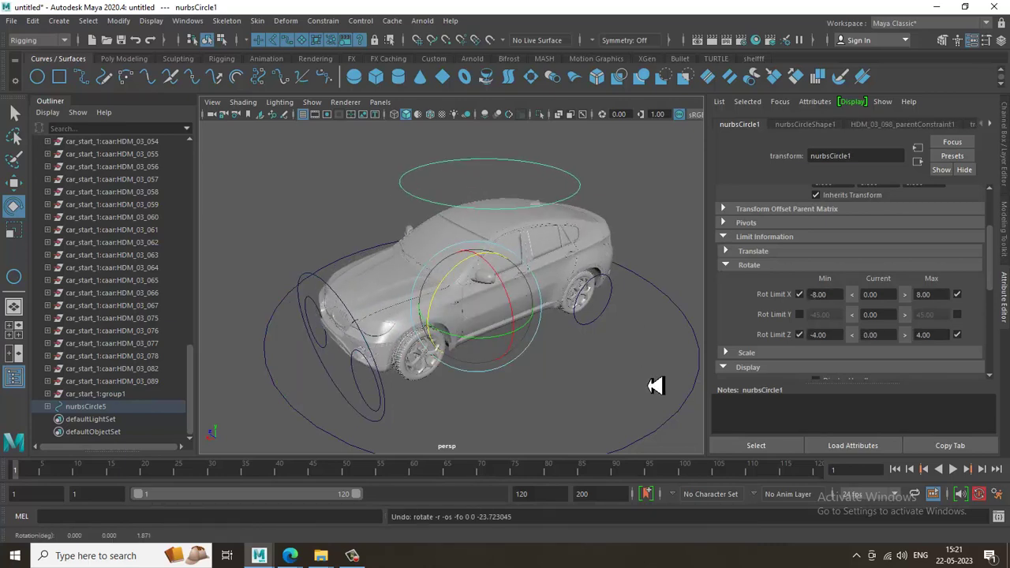
{"action": "left_click", "coordinate": [592, 319]}
{"action": "left_click_drag", "start_coordinate": [581, 297], "coordinate": [533, 312]}
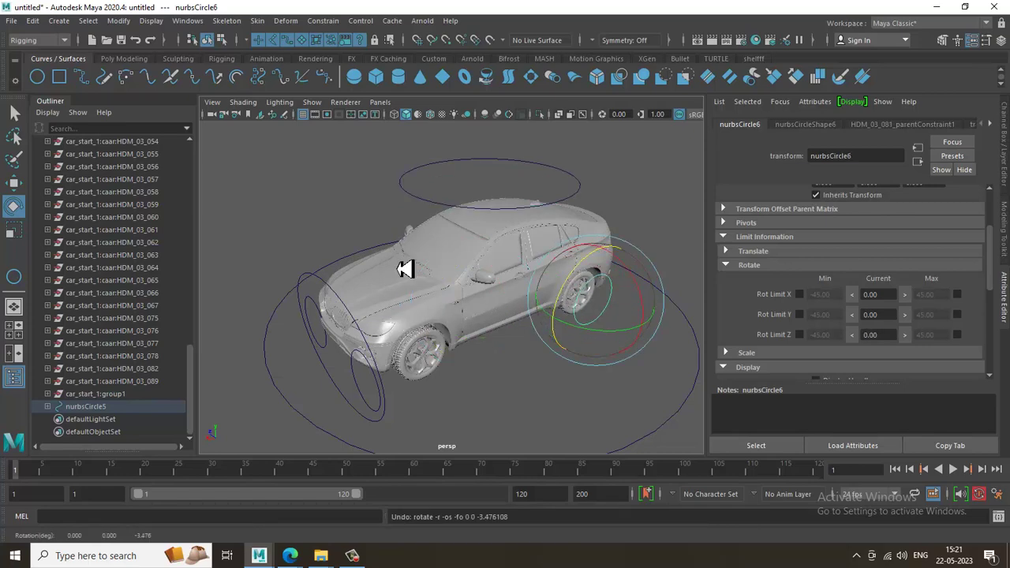
Draw a NURBS circle around the front wheel in the front view, slightly larger than the tyre
{"action": "right_click_drag", "start_coordinate": [406, 269], "coordinate": [450, 244], "text": "alt"}
{"action": "key", "text": "space"}
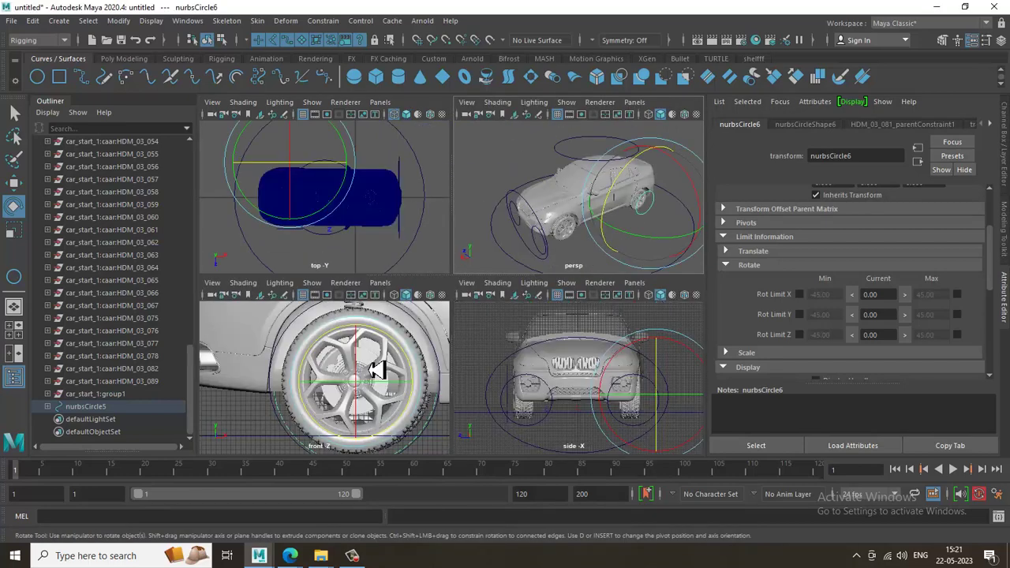
{"action": "key", "text": "space"}
{"action": "right_click_drag", "start_coordinate": [465, 342], "coordinate": [505, 310], "text": "alt"}
{"action": "middle_click_drag", "start_coordinate": [384, 327], "coordinate": [28, 357], "text": "alt"}
{"action": "right_click_drag", "start_coordinate": [588, 340], "coordinate": [437, 329], "text": "alt"}
{"action": "middle_click_drag", "start_coordinate": [437, 329], "coordinate": [267, 346], "text": "alt"}
{"action": "right_click_drag", "start_coordinate": [410, 351], "coordinate": [466, 435], "text": "alt"}
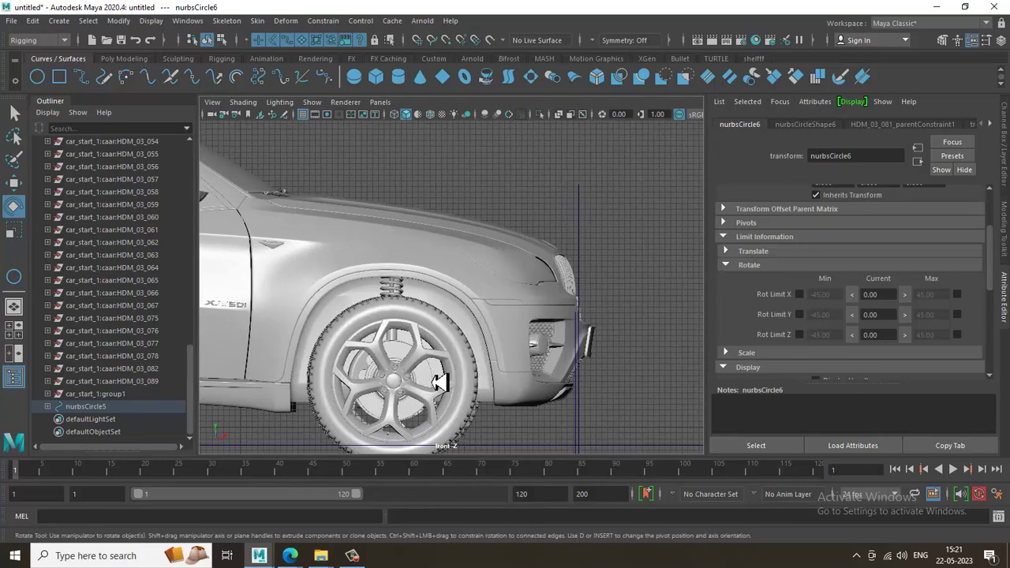
{"action": "middle_click_drag", "start_coordinate": [439, 382], "coordinate": [462, 345], "text": "alt"}
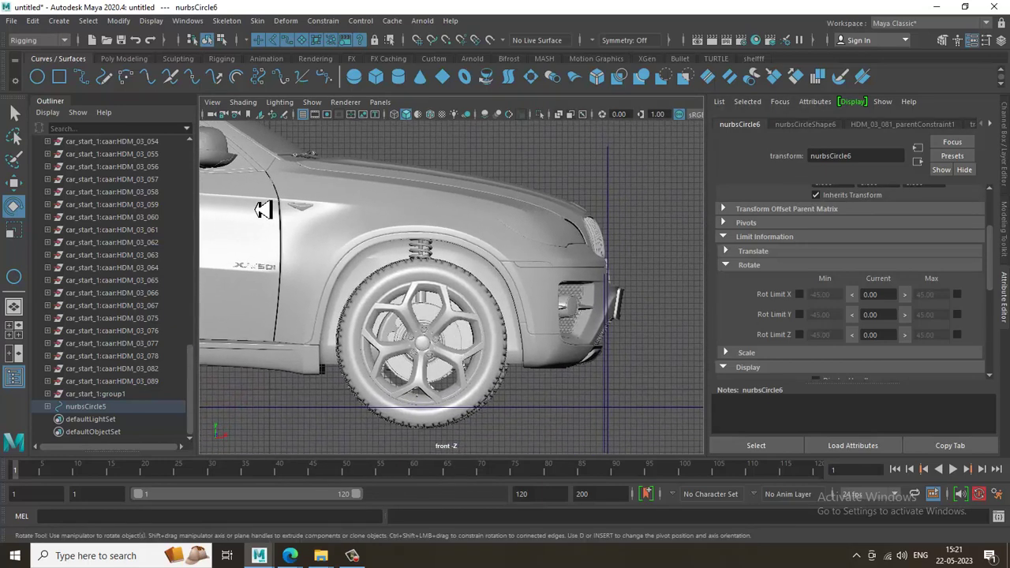
{"action": "left_click", "coordinate": [37, 75]}
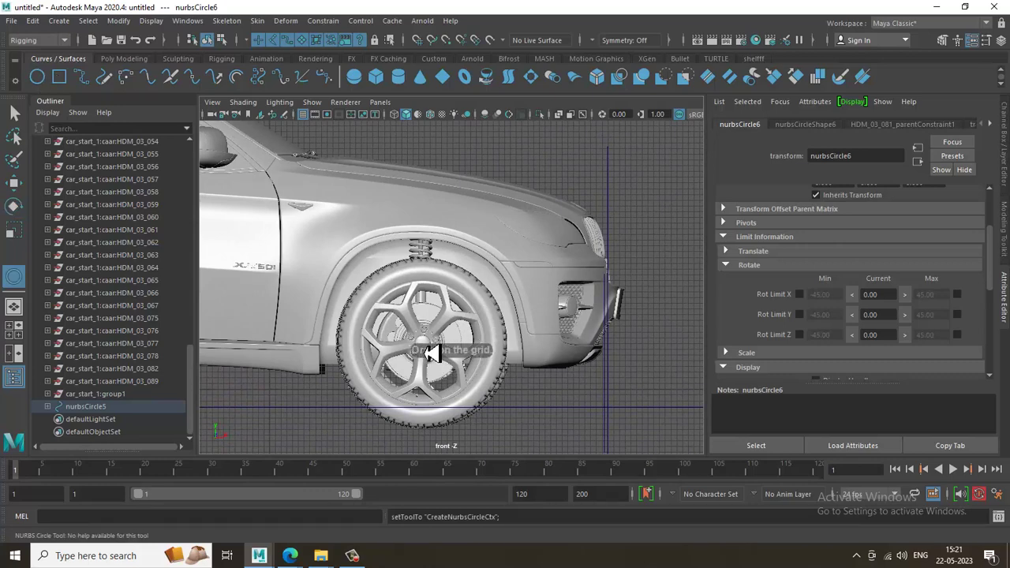
{"action": "key", "text": "4"}
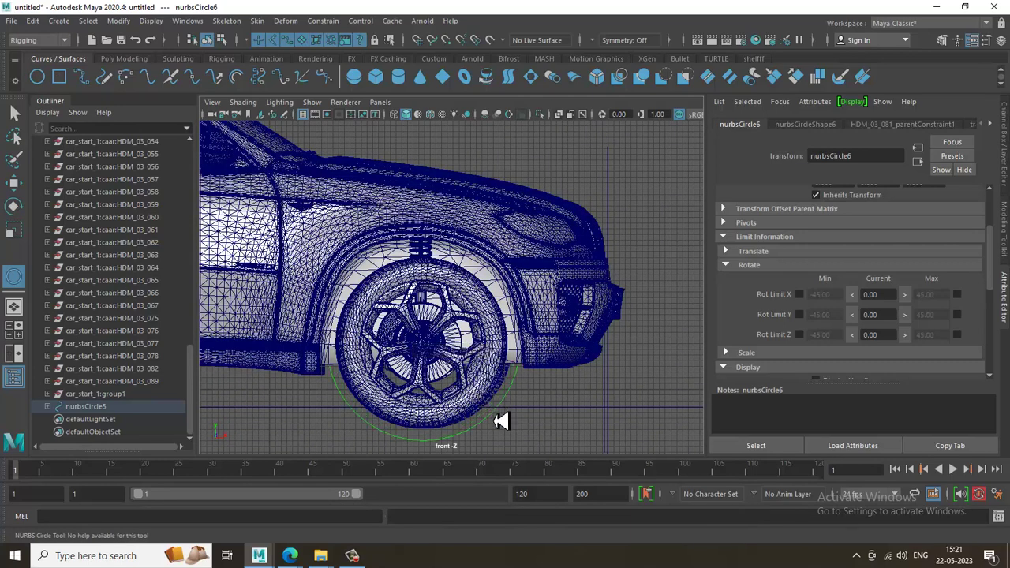
{"action": "key", "text": "w"}
Snap the new circle to the centre of the front wheel's hub in the perspective view
{"action": "key", "text": "space"}
{"action": "key", "text": "space"}
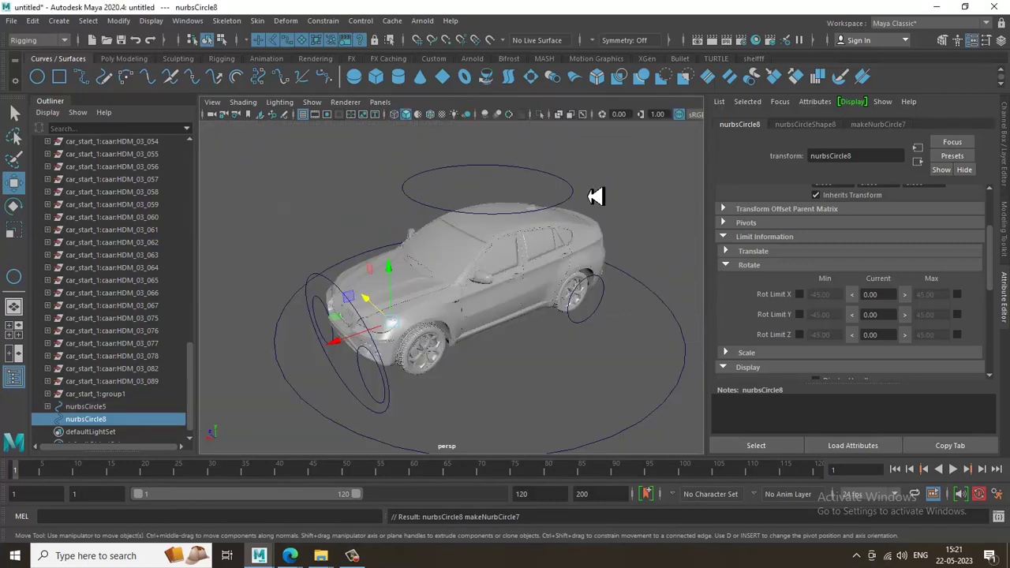
{"action": "left_click_drag", "start_coordinate": [480, 284], "coordinate": [461, 363], "text": "alt"}
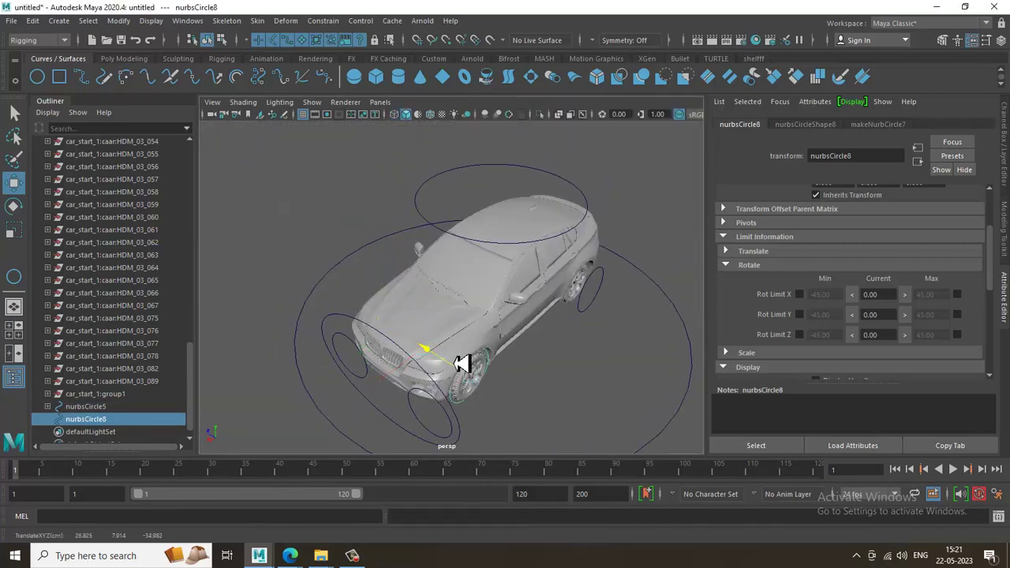
{"action": "scroll", "coordinate": [567, 384], "scroll_direction": "up", "scroll_amount": 5}
{"action": "middle_click_drag", "start_coordinate": [498, 359], "coordinate": [447, 194], "text": "alt"}
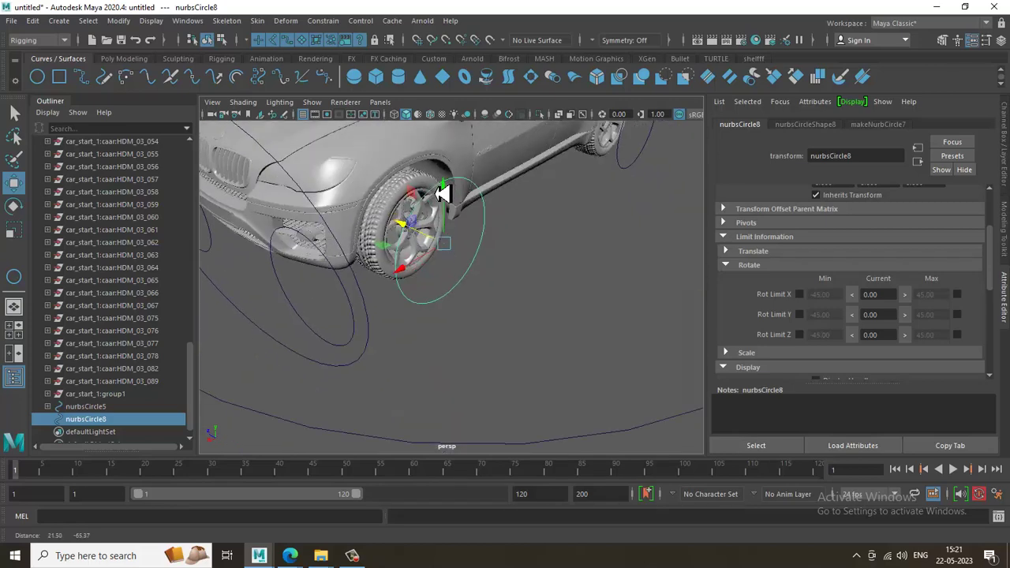
{"action": "scroll", "coordinate": [448, 203], "scroll_direction": "up", "scroll_amount": 1}
{"action": "left_click_drag", "start_coordinate": [448, 209], "coordinate": [454, 221], "text": "alt"}
{"action": "scroll", "coordinate": [438, 204], "scroll_direction": "up", "scroll_amount": 3}
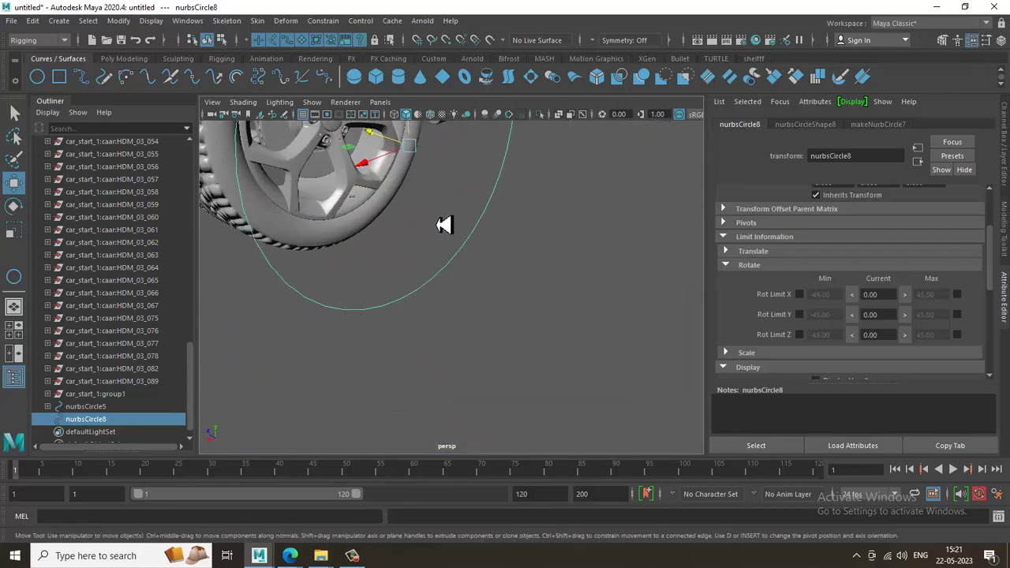
{"action": "middle_click_drag", "start_coordinate": [444, 224], "coordinate": [458, 282], "text": "alt"}
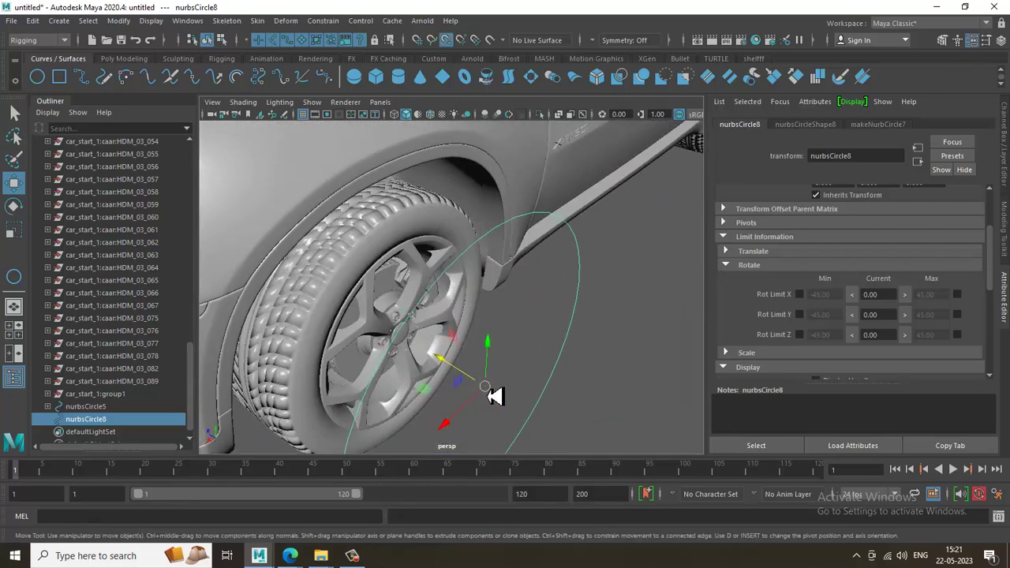
{"action": "left_click_drag", "start_coordinate": [489, 393], "coordinate": [408, 340]}
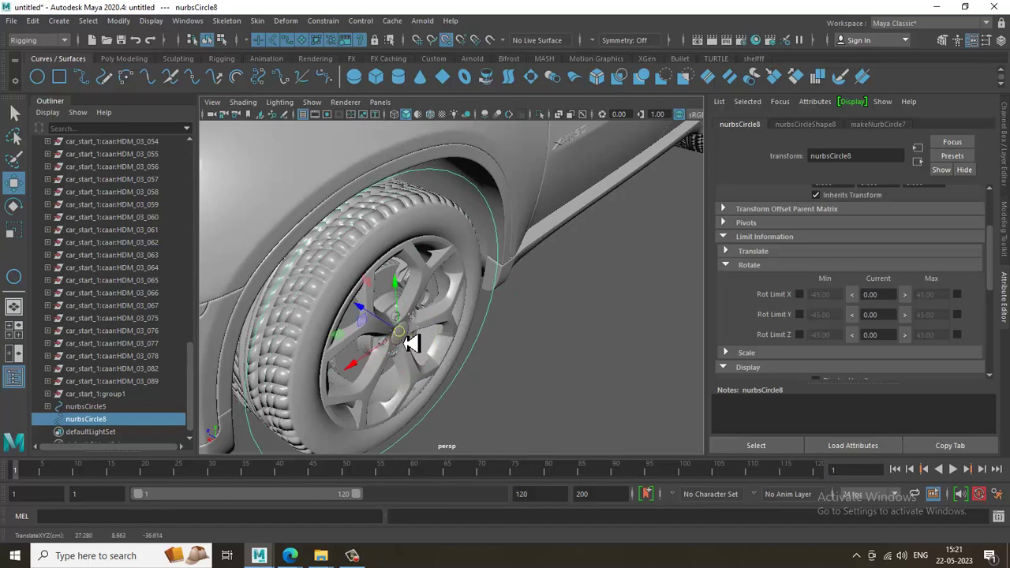
Move the circle along Z until it sits just outside the front wheel, and freeze its transformations
{"action": "left_click_drag", "start_coordinate": [478, 349], "coordinate": [493, 316], "text": "alt"}
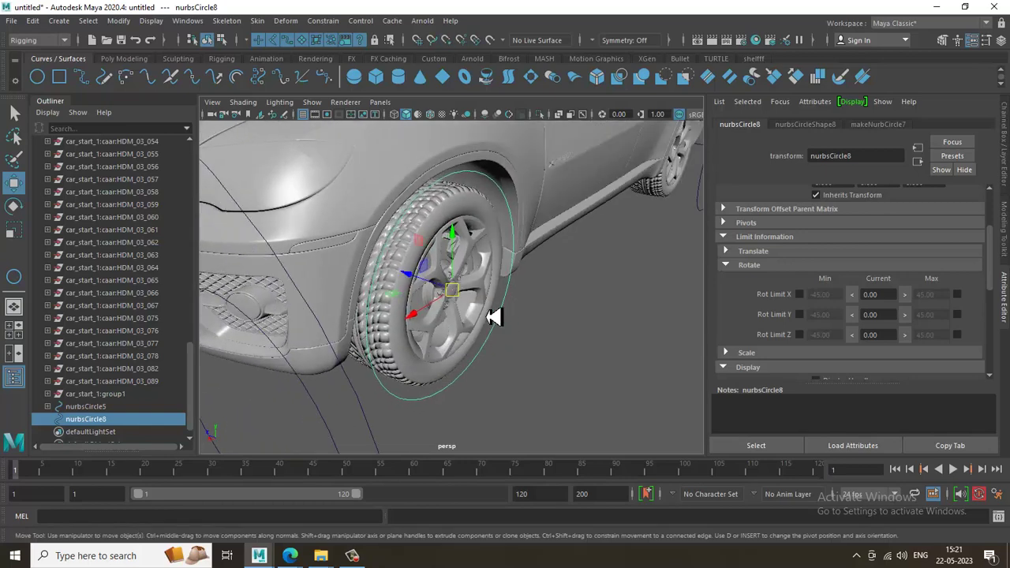
{"action": "left_click_drag", "start_coordinate": [424, 286], "coordinate": [468, 303]}
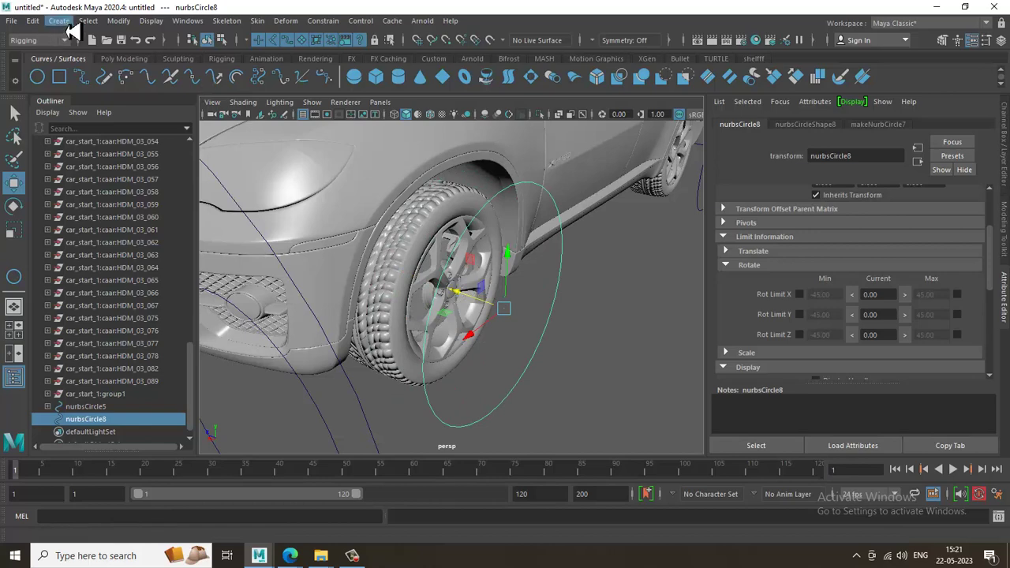
{"action": "left_click", "coordinate": [119, 20]}
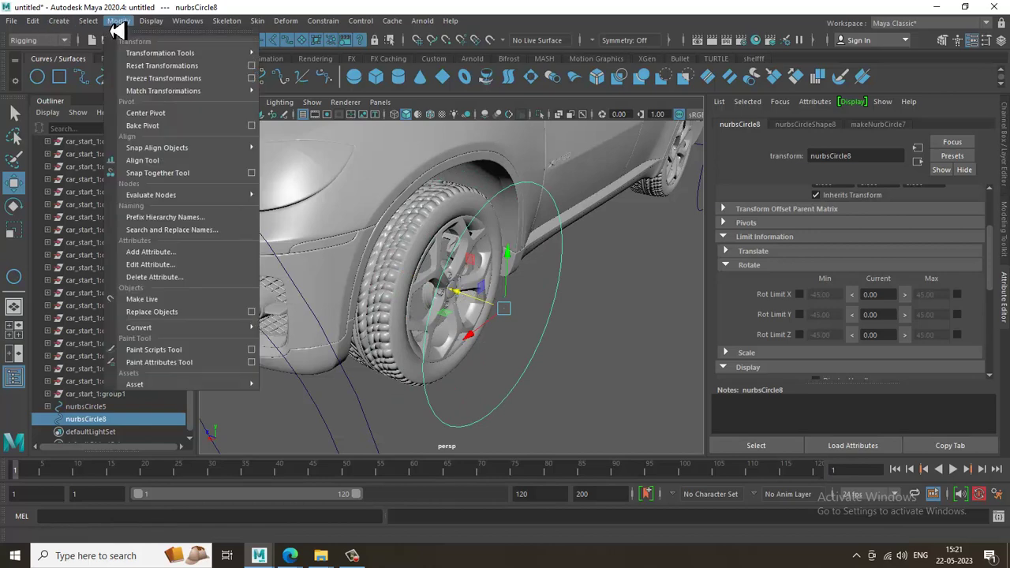
{"action": "left_click", "coordinate": [181, 80]}
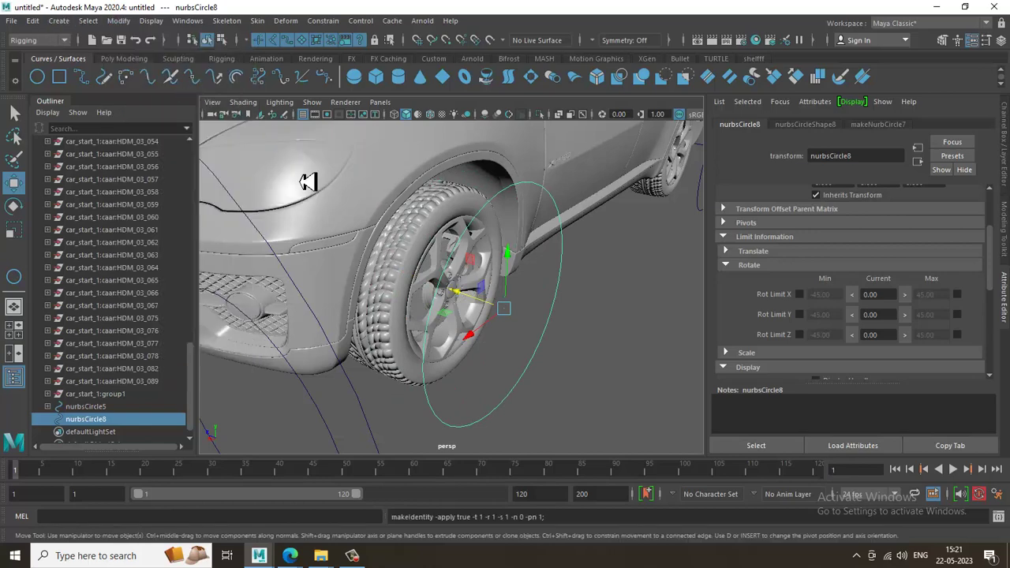
Try parent-constraining the front wheel to its new circle, and test the circle's rotation before undoing it
{"action": "left_click", "coordinate": [408, 356], "text": "shift"}
{"action": "left_click", "coordinate": [324, 21]}
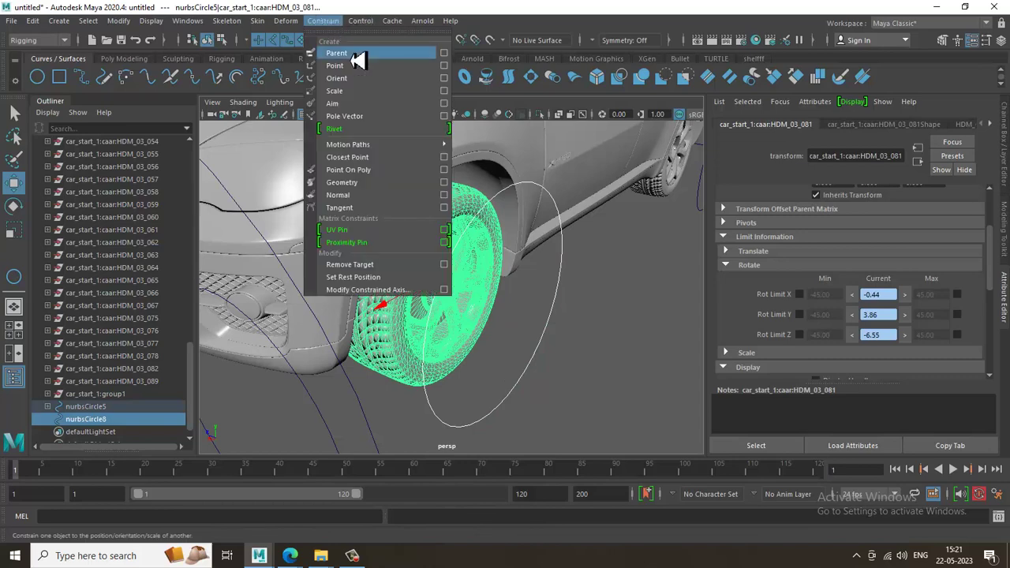
{"action": "left_click", "coordinate": [354, 55]}
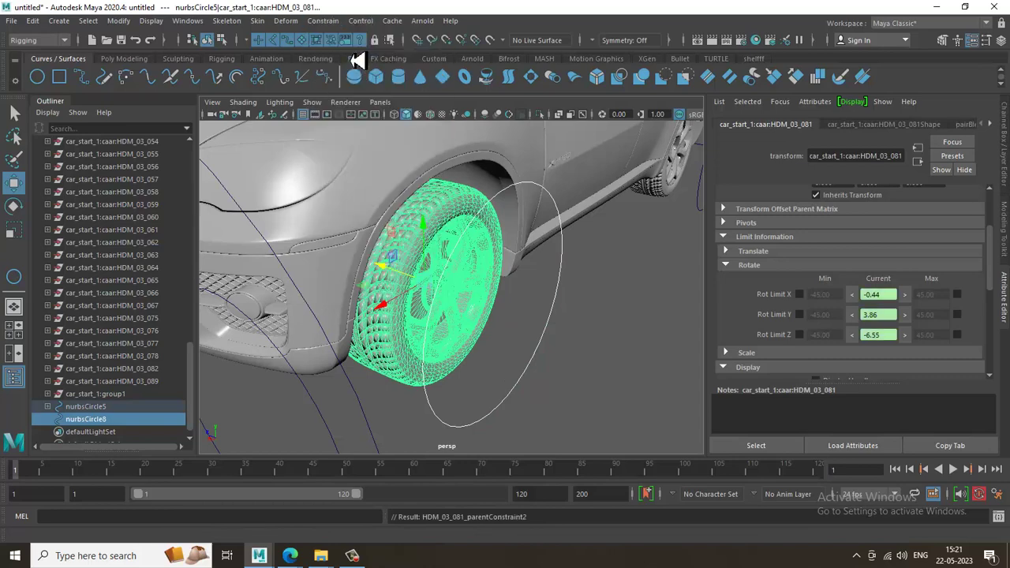
{"action": "left_click", "coordinate": [502, 421]}
{"action": "key", "text": "e"}
{"action": "mouse_move", "coordinate": [484, 292]}
{"action": "left_mouse_down"}
{"action": "mouse_move", "coordinate": [480, 338]}
{"action": "mouse_move", "coordinate": [494, 311]}
{"action": "mouse_move", "coordinate": [487, 279]}
{"action": "left_mouse_up"}
{"action": "key", "text": "ctrl+z"}
{"action": "scroll", "coordinate": [473, 308], "scroll_direction": "down", "scroll_amount": 5}
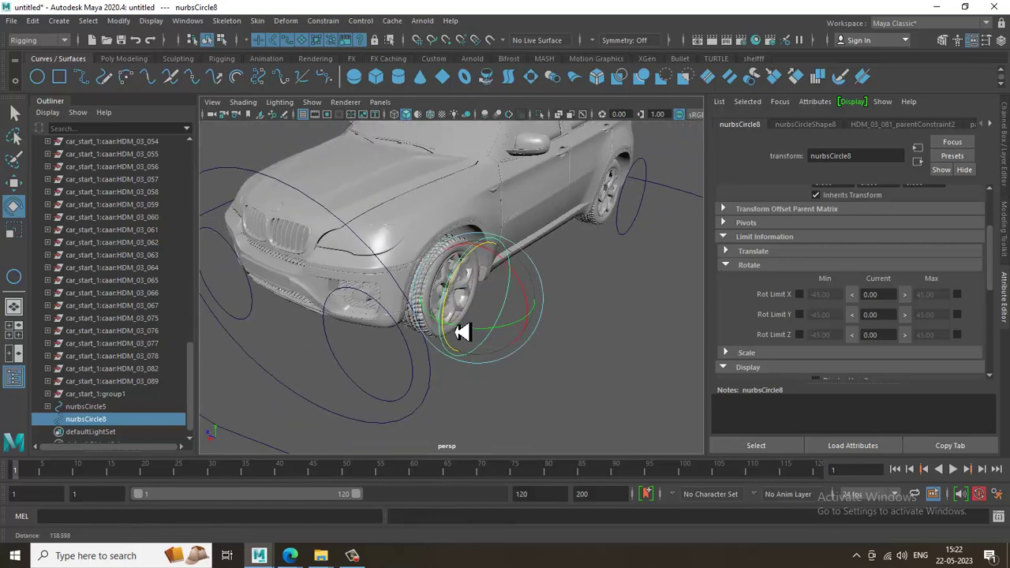
Test moving the large front steering circle along Z, and undo that move and the front wheel's new parent constraint
{"action": "left_click", "coordinate": [426, 422]}
{"action": "key", "text": "w"}
{"action": "mouse_move", "coordinate": [259, 288]}
{"action": "left_mouse_down"}
{"action": "mouse_move", "coordinate": [311, 318]}
{"action": "mouse_move", "coordinate": [250, 279]}
{"action": "mouse_move", "coordinate": [259, 281]}
{"action": "left_mouse_up"}
{"action": "key", "text": "ctrl+z"}
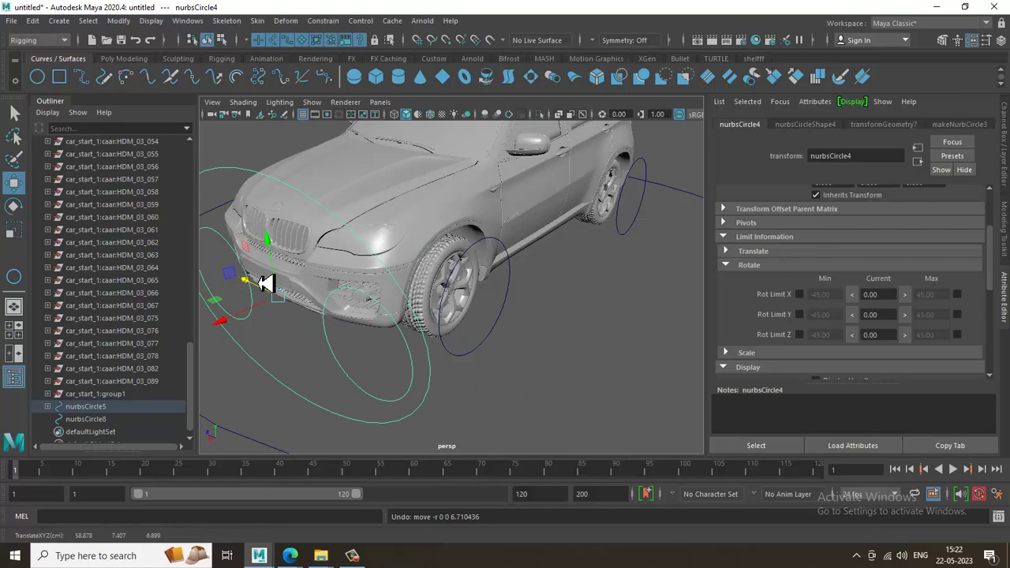
{"action": "key", "text": "ctrl+z"}
{"action": "key", "text": "ctrl+z"}
{"action": "key", "text": "ctrl+z"}
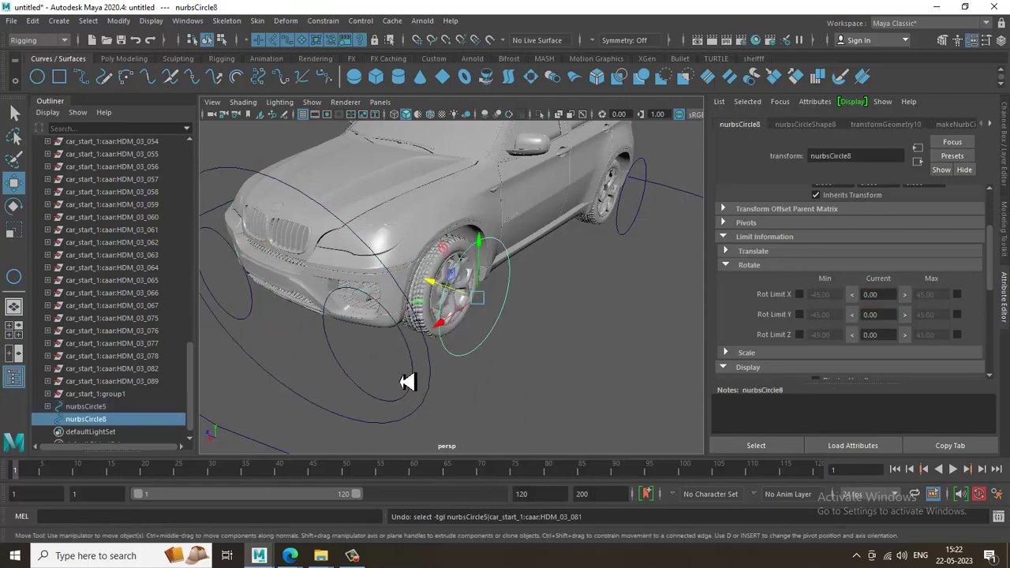
Test moving the large front steering circle along Z without the new wheel constraint, and undo the move
{"action": "left_click", "coordinate": [432, 412]}
{"action": "left_click", "coordinate": [320, 328]}
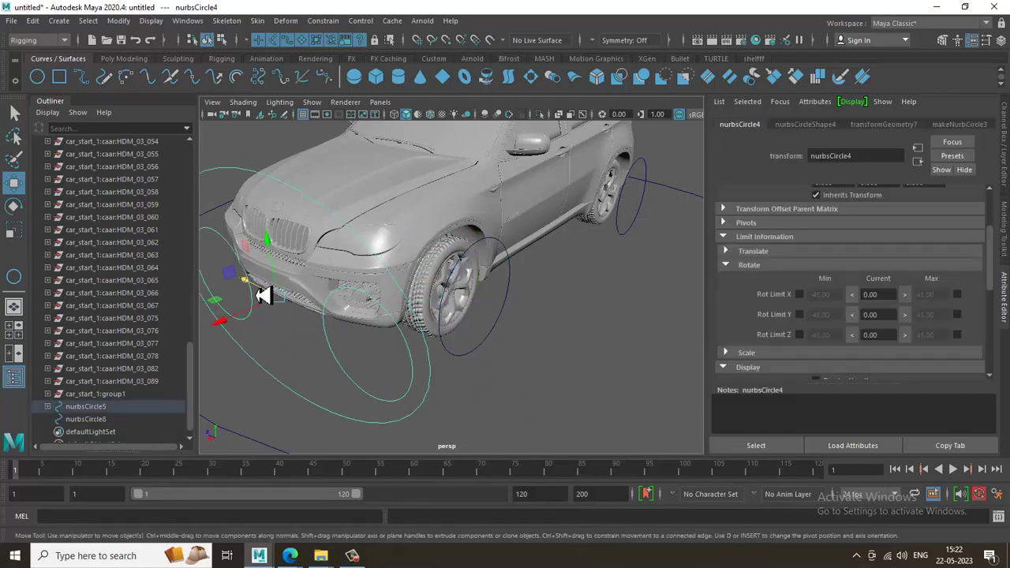
{"action": "mouse_move", "coordinate": [264, 295]}
{"action": "left_mouse_down"}
{"action": "mouse_move", "coordinate": [316, 318]}
{"action": "mouse_move", "coordinate": [276, 302]}
{"action": "left_mouse_up"}
{"action": "key", "text": "ctrl+z"}
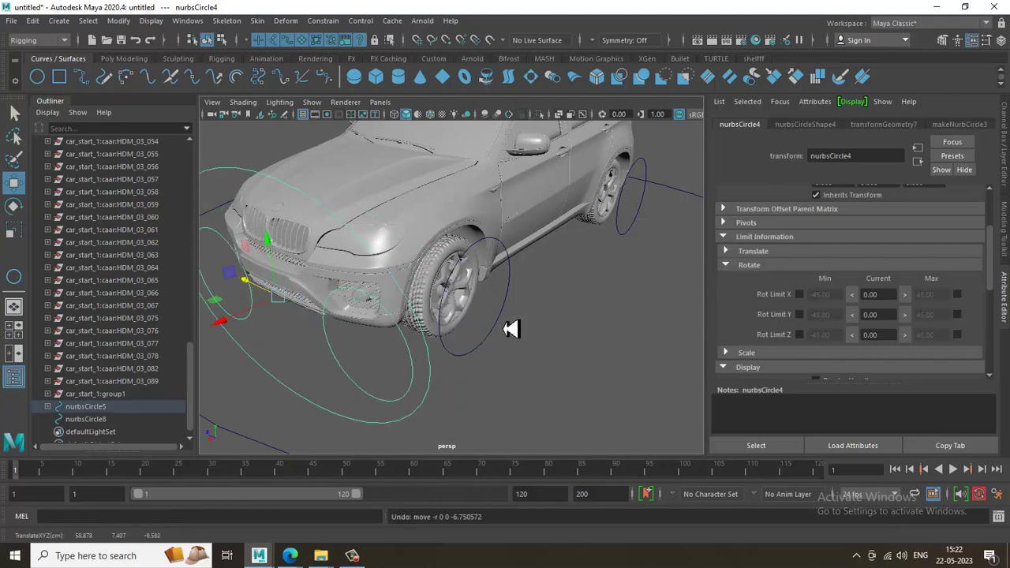
Try parenting the front wheel under its outer circle, and rotate that circle about -20° about Z
{"action": "left_click", "coordinate": [491, 371]}
{"action": "left_click", "coordinate": [469, 337]}
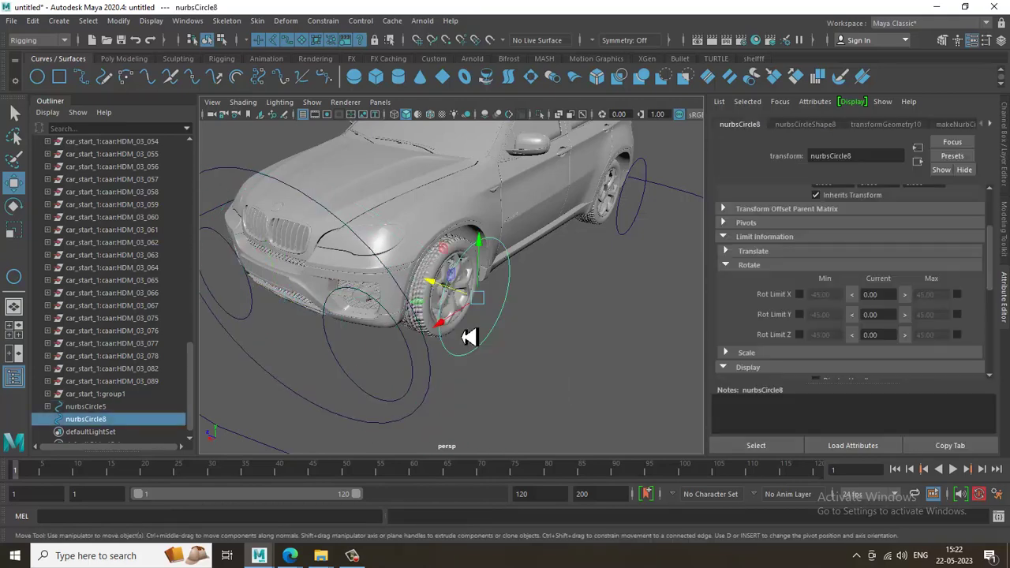
{"action": "left_click", "coordinate": [438, 266], "text": "shift"}
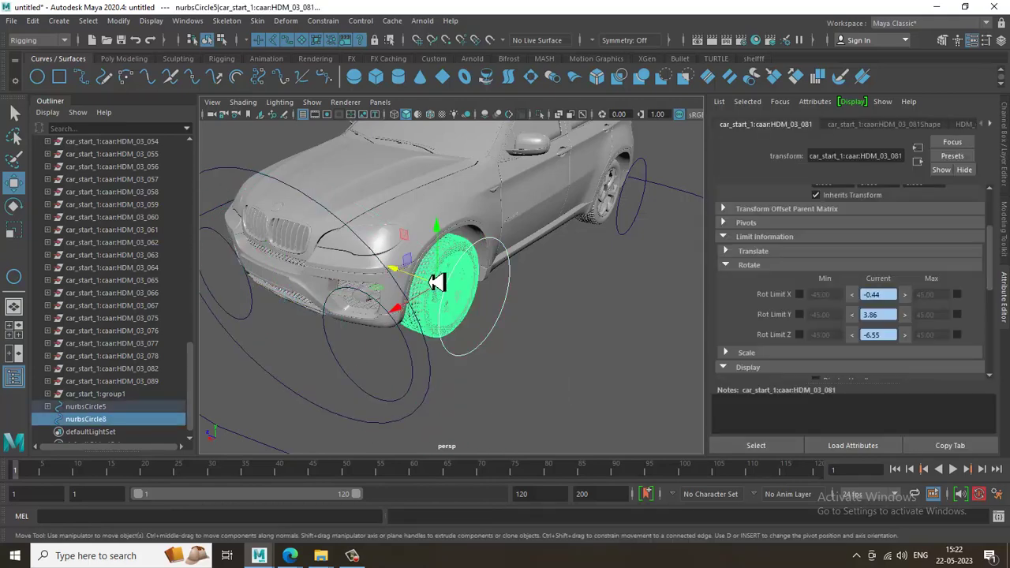
{"action": "key", "text": "p"}
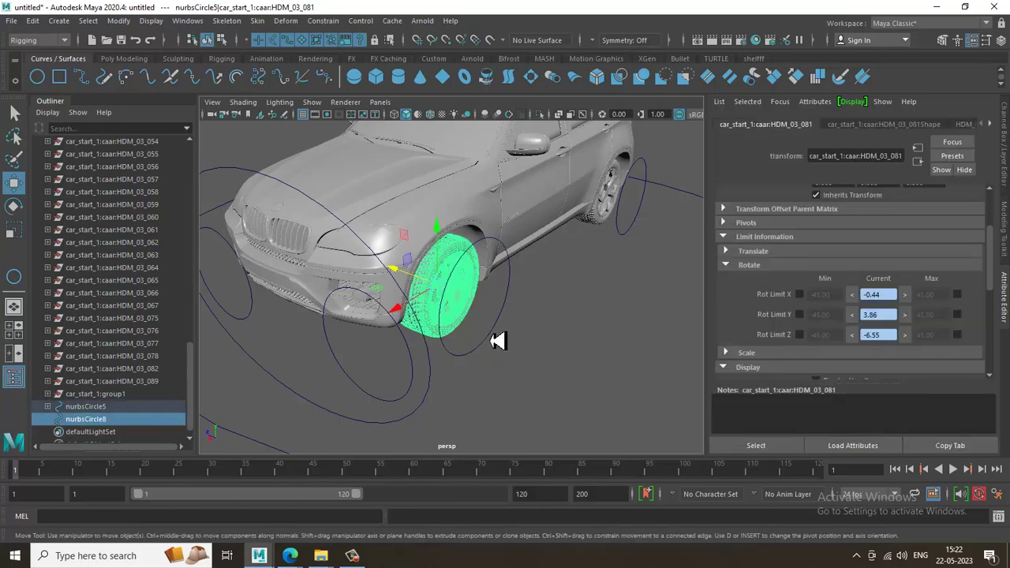
{"action": "left_click", "coordinate": [497, 340]}
{"action": "key", "text": "Down"}
{"action": "key", "text": "Up"}
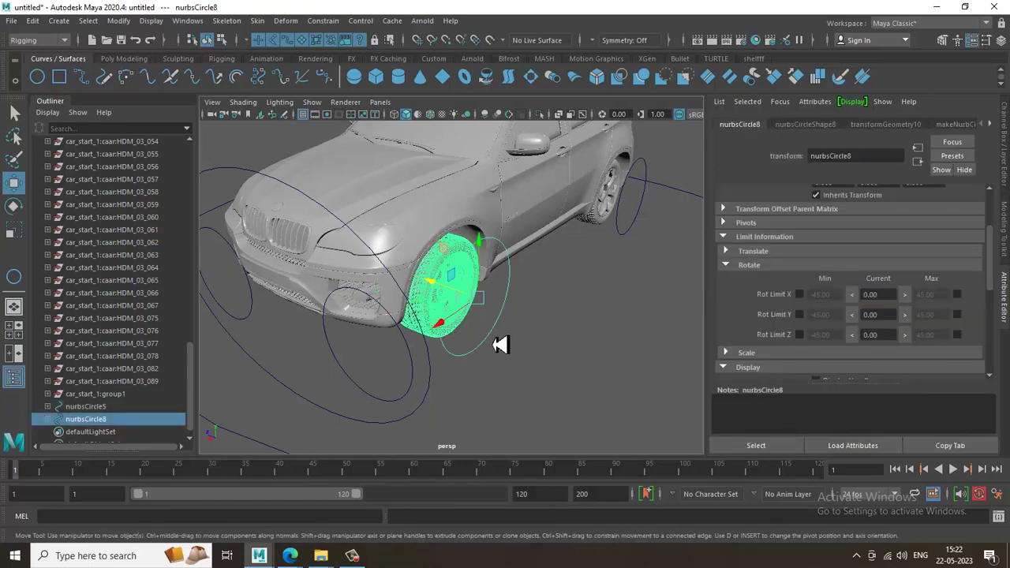
{"action": "key", "text": "e"}
{"action": "left_click_drag", "start_coordinate": [463, 300], "coordinate": [436, 337]}
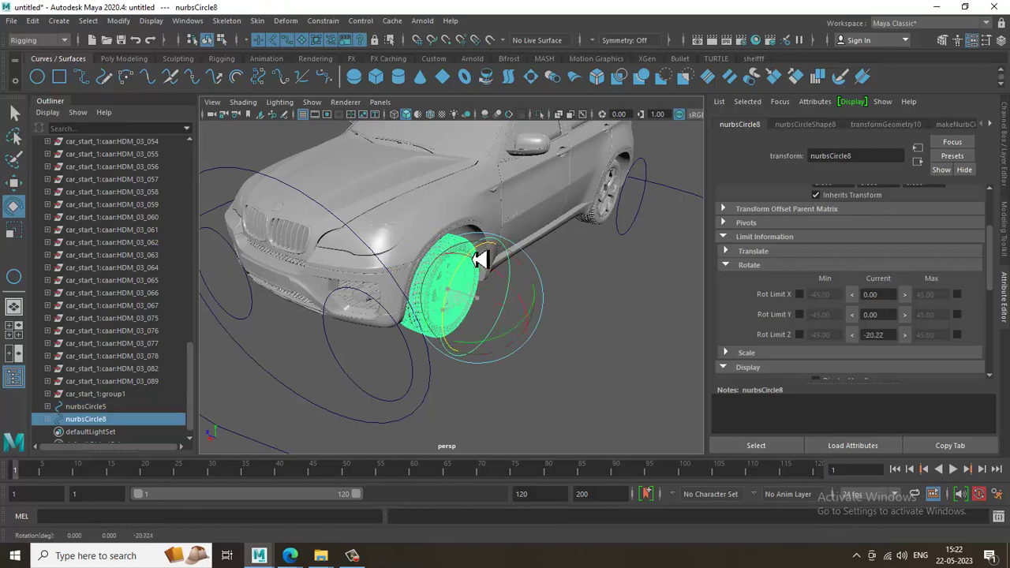
Select the large steering circle to check its hierarchy, and undo the wheel circle's rotation and the wheel's parenting
{"action": "left_click", "coordinate": [429, 412]}
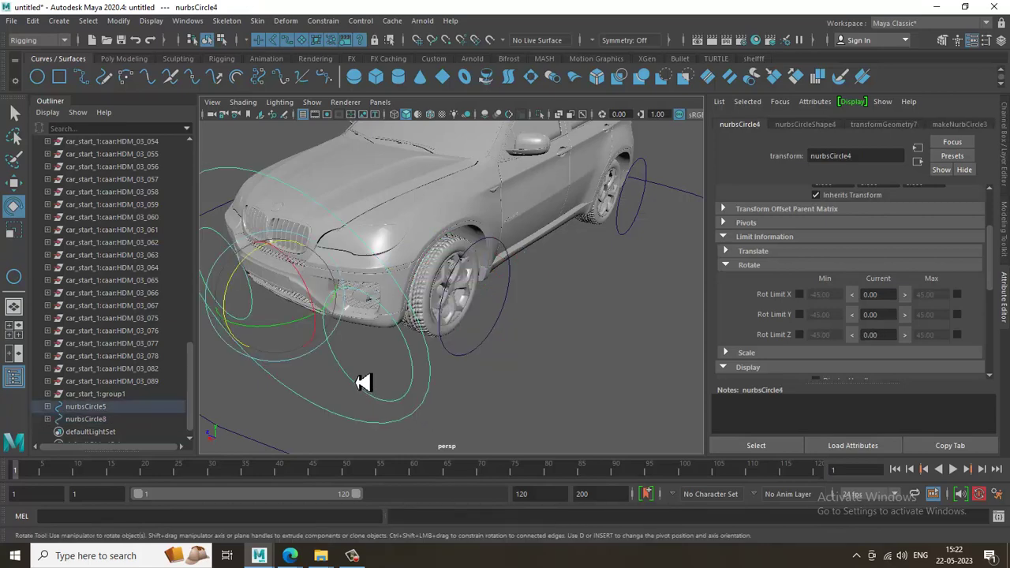
{"action": "left_click_drag", "start_coordinate": [289, 333], "coordinate": [237, 322], "text": "alt"}
{"action": "key", "text": "w"}
{"action": "key", "text": "ctrl+z"}
{"action": "key", "text": "ctrl+z"}
{"action": "key", "text": "ctrl+z"}
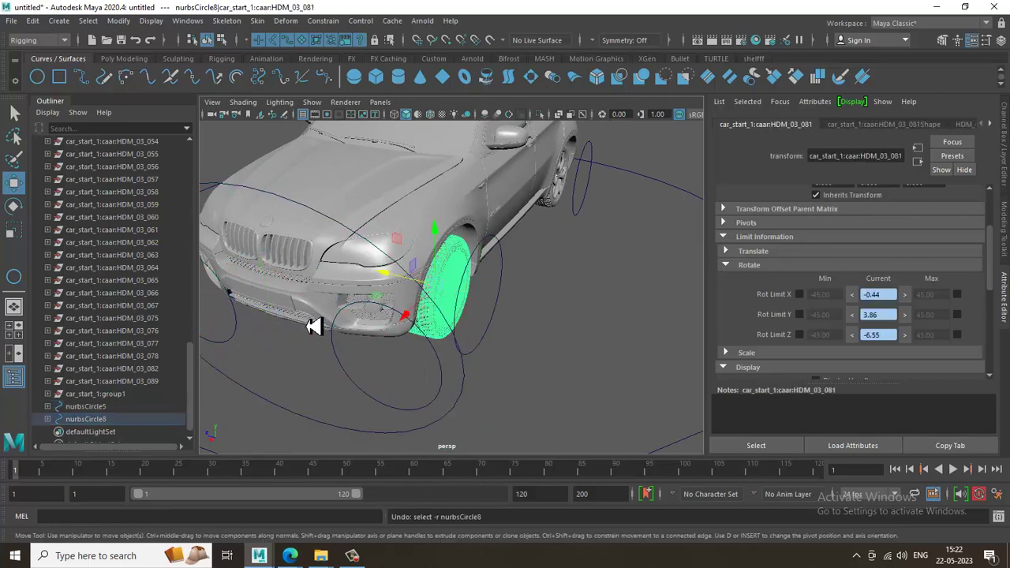
{"action": "key", "text": "ctrl+z"}
{"action": "key", "text": "ctrl+z"}
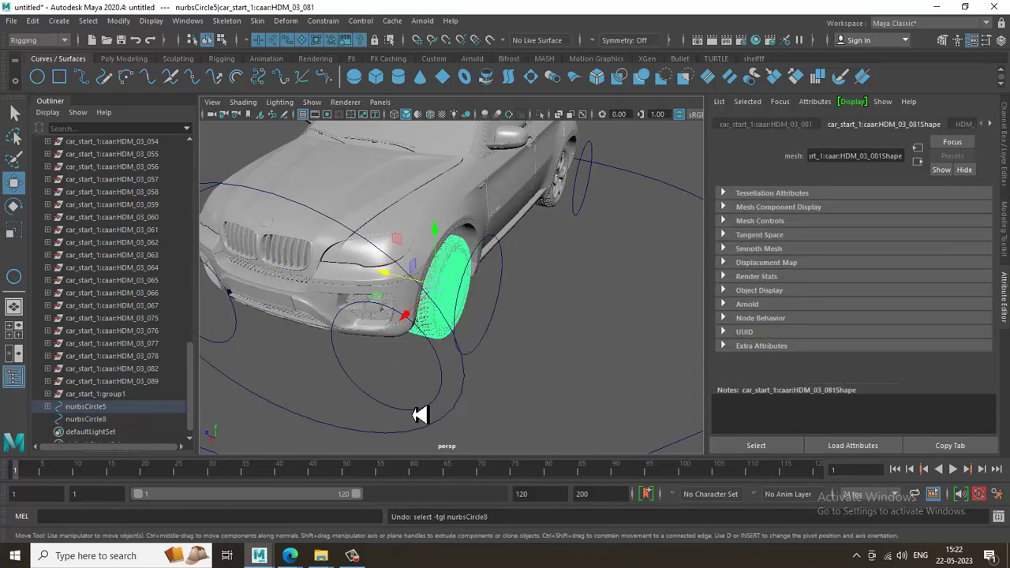
{"action": "left_click_drag", "start_coordinate": [529, 349], "coordinate": [515, 337], "text": "alt"}
{"action": "left_click", "coordinate": [486, 331]}
{"action": "left_click_drag", "start_coordinate": [523, 291], "coordinate": [534, 311], "text": "alt"}
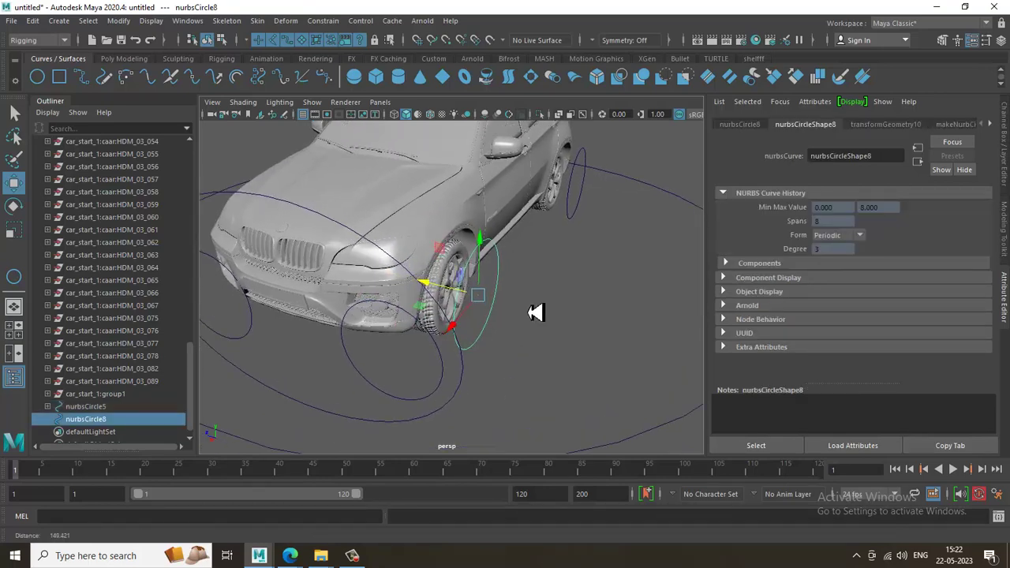
{"action": "left_click", "coordinate": [534, 311]}
{"action": "key", "text": "ctrl+z"}
{"action": "key", "text": "ctrl+z"}
{"action": "left_click", "coordinate": [535, 313]}
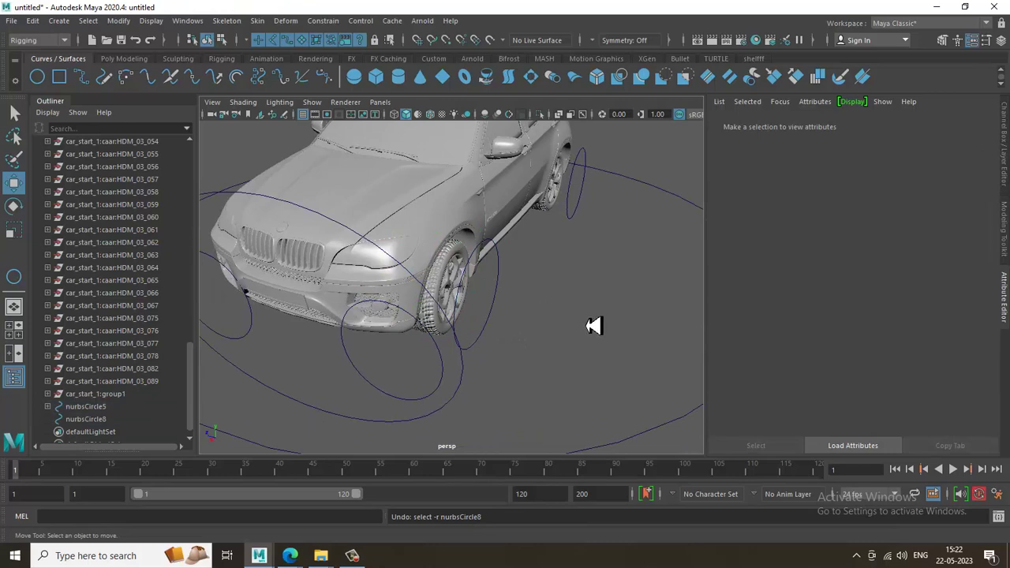
Delete the extra outer circle beside the front wheel
{"action": "left_click_drag", "start_coordinate": [594, 326], "coordinate": [541, 304], "text": "alt"}
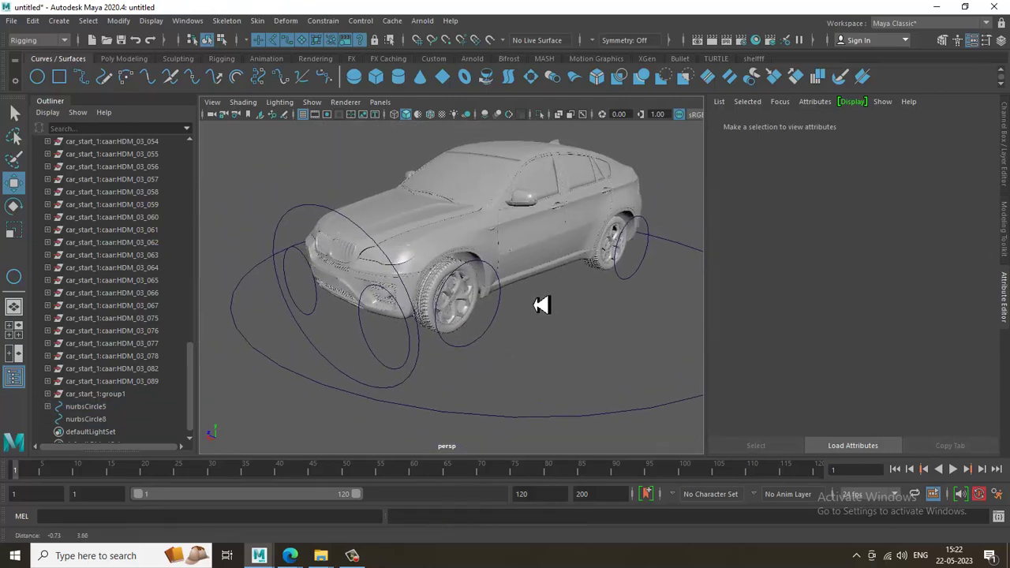
{"action": "right_click_drag", "start_coordinate": [541, 304], "coordinate": [603, 311], "text": "alt"}
{"action": "left_click_drag", "start_coordinate": [593, 314], "coordinate": [473, 350], "text": "alt"}
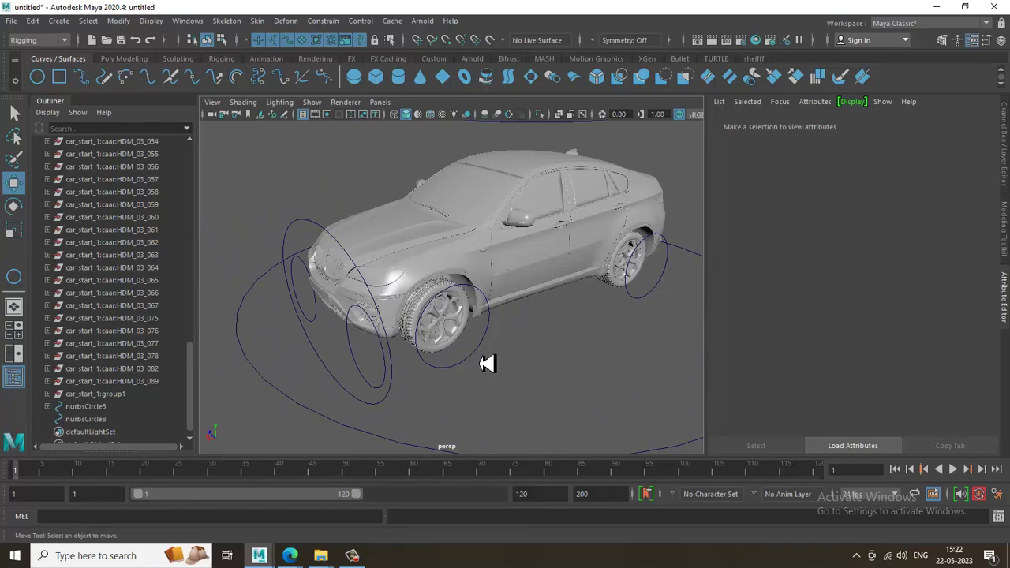
{"action": "left_click", "coordinate": [483, 359]}
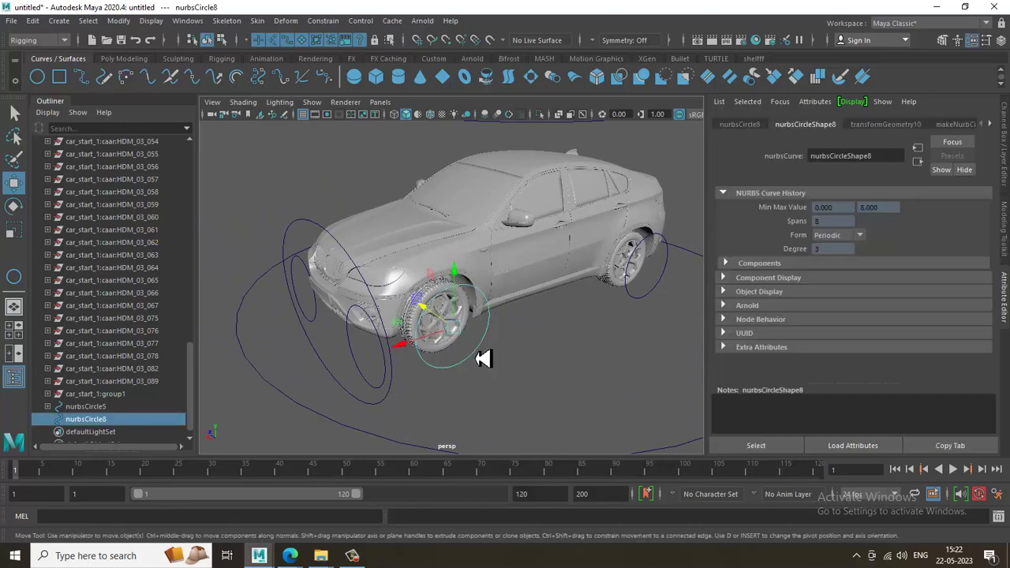
{"action": "key", "text": "Delete"}
Key the main circle at frame 1, move the whole car forward at frame 51, and scrub through the motion
{"action": "right_click_drag", "start_coordinate": [568, 401], "coordinate": [497, 279], "text": "alt"}
{"action": "left_click", "coordinate": [562, 346]}
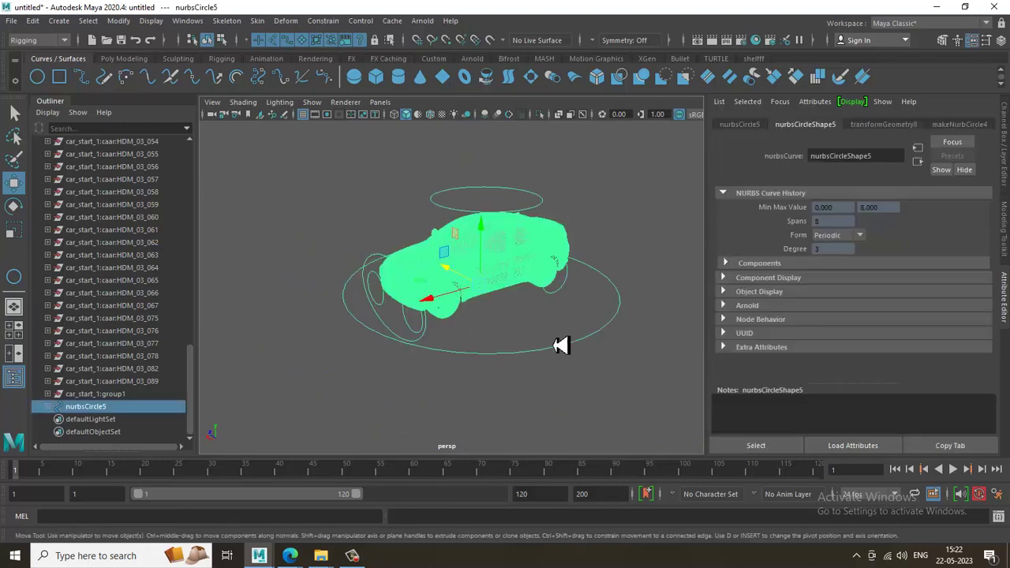
{"action": "mouse_move", "coordinate": [562, 347]}
{"action": "middle_mouse_down", "text": "alt"}
{"action": "mouse_move", "coordinate": [543, 333]}
{"action": "mouse_move", "coordinate": [557, 337]}
{"action": "middle_mouse_up", "text": "alt"}
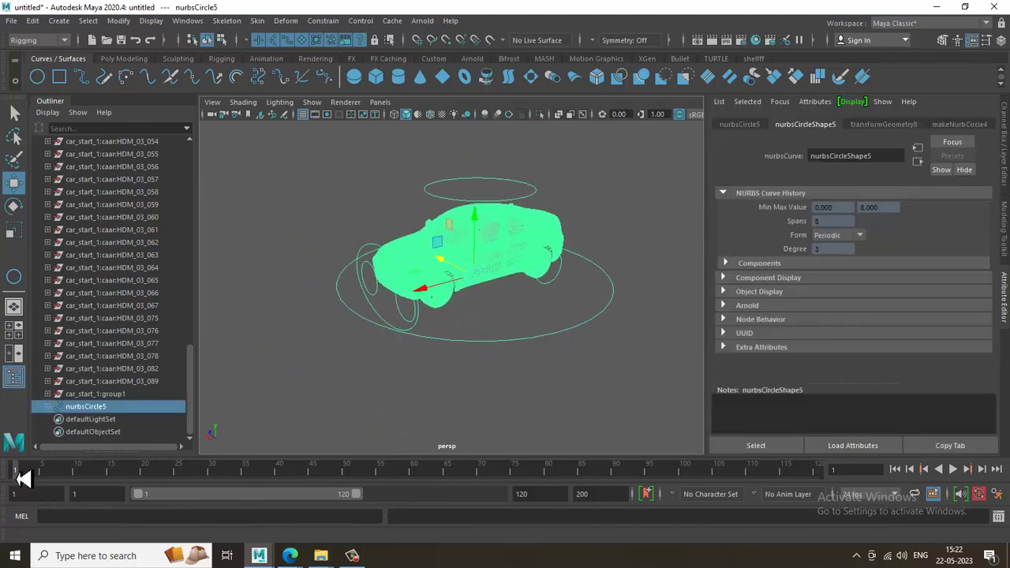
{"action": "key", "text": "alt+v"}
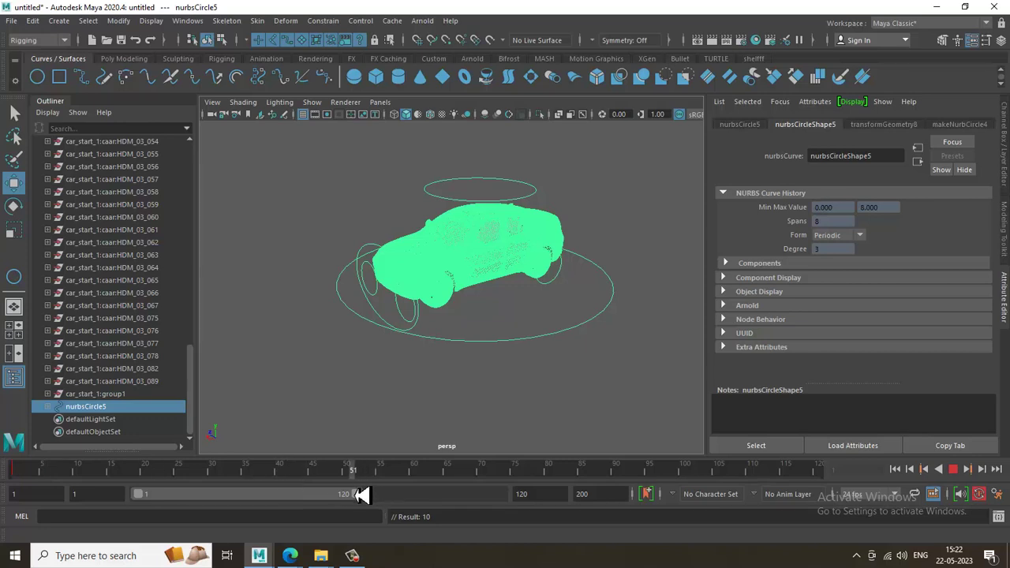
{"action": "key", "text": "alt+v"}
{"action": "middle_click_drag", "start_coordinate": [557, 285], "coordinate": [702, 246], "text": "alt"}
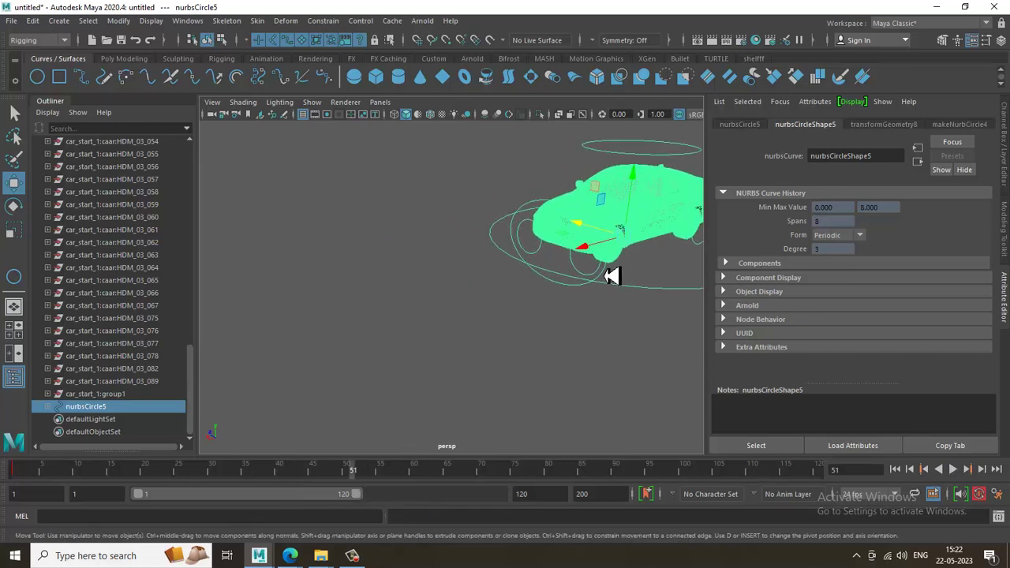
{"action": "left_click_drag", "start_coordinate": [598, 258], "coordinate": [312, 353]}
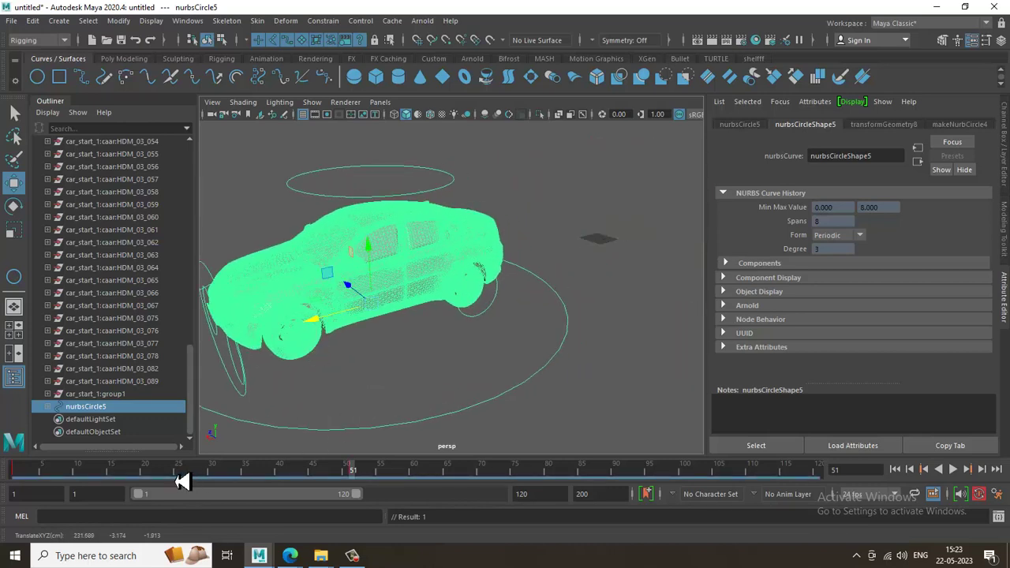
{"action": "left_click_drag", "start_coordinate": [181, 482], "coordinate": [113, 491]}
Key the body circle above the car at frame 1, and tilt it at frame 16
{"action": "left_click", "coordinate": [653, 167]}
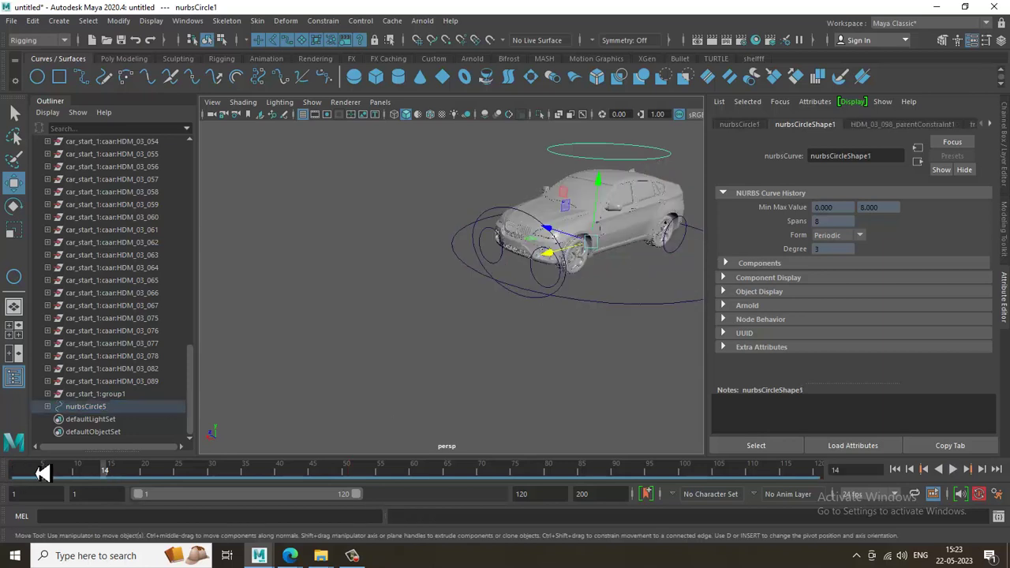
{"action": "mouse_move", "coordinate": [37, 477]}
{"action": "left_mouse_down"}
{"action": "mouse_move", "coordinate": [12, 484]}
{"action": "mouse_move", "coordinate": [118, 487]}
{"action": "left_mouse_up"}
{"action": "key", "text": "s"}
{"action": "key", "text": "e"}
{"action": "left_click_drag", "start_coordinate": [631, 224], "coordinate": [639, 233]}
Tilt the body circle the other way at frame 22, key its rotation, and preview the motion
{"action": "left_click_drag", "start_coordinate": [128, 473], "coordinate": [157, 476]}
{"action": "left_click_drag", "start_coordinate": [587, 234], "coordinate": [590, 223]}
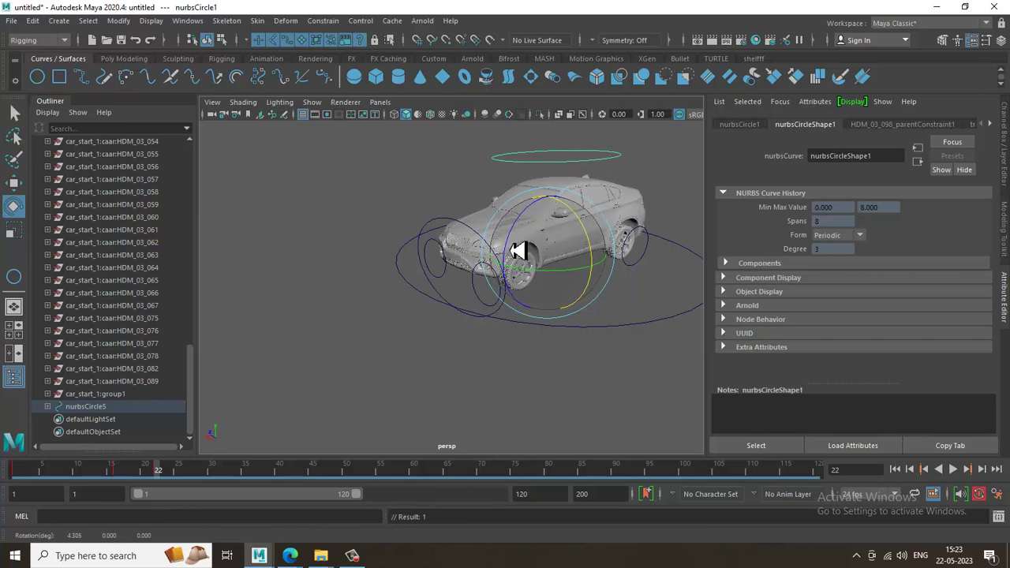
{"action": "left_click_drag", "start_coordinate": [514, 251], "coordinate": [516, 252]}
{"action": "key", "text": "shift+e"}
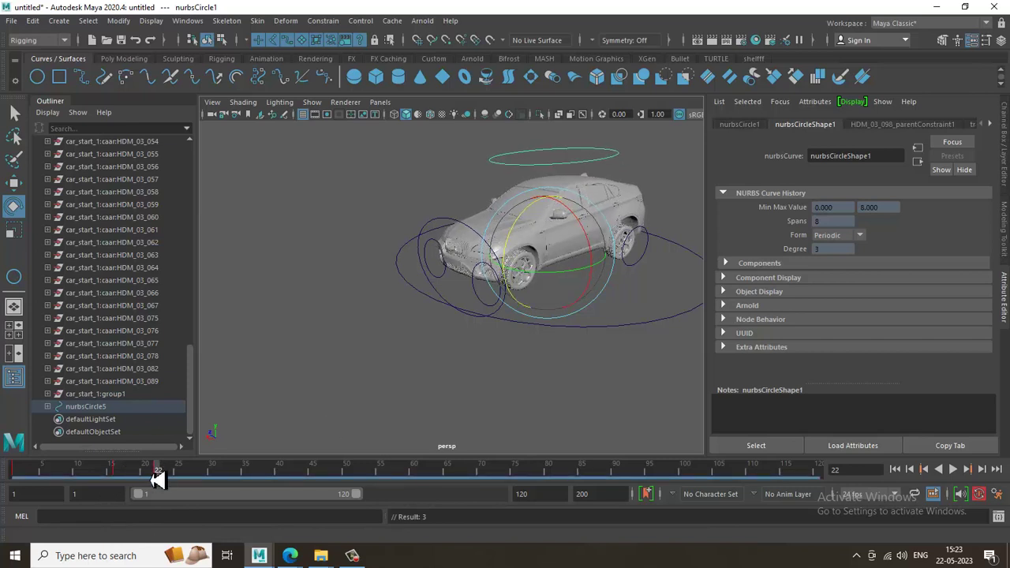
{"action": "mouse_move", "coordinate": [158, 479]}
{"action": "left_mouse_down"}
{"action": "mouse_move", "coordinate": [63, 473]}
{"action": "mouse_move", "coordinate": [161, 474]}
{"action": "left_mouse_up"}
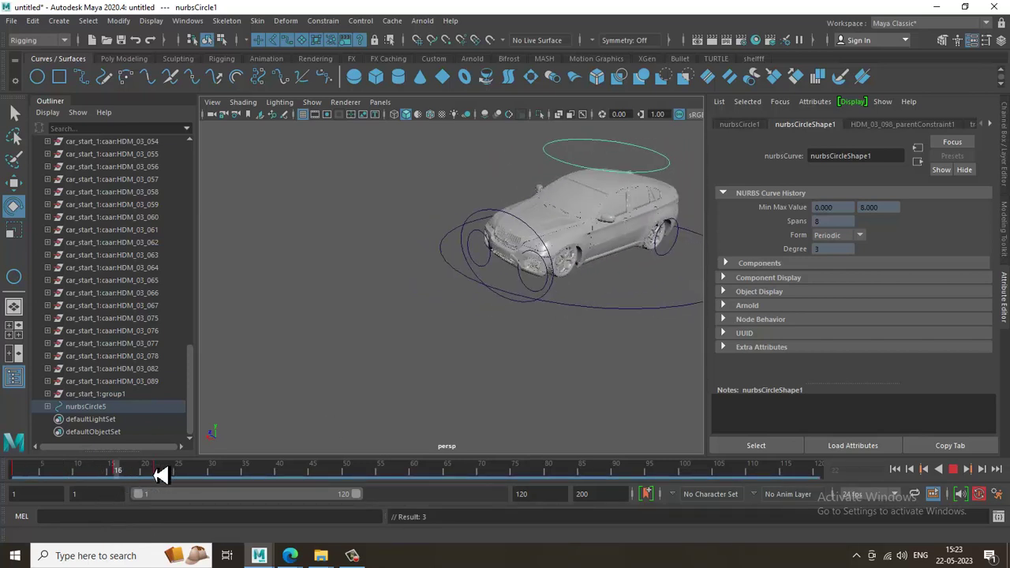
Tilt the body circle in alternating directions at frames 31 and 38, and key the poses
{"action": "left_click", "coordinate": [221, 473]}
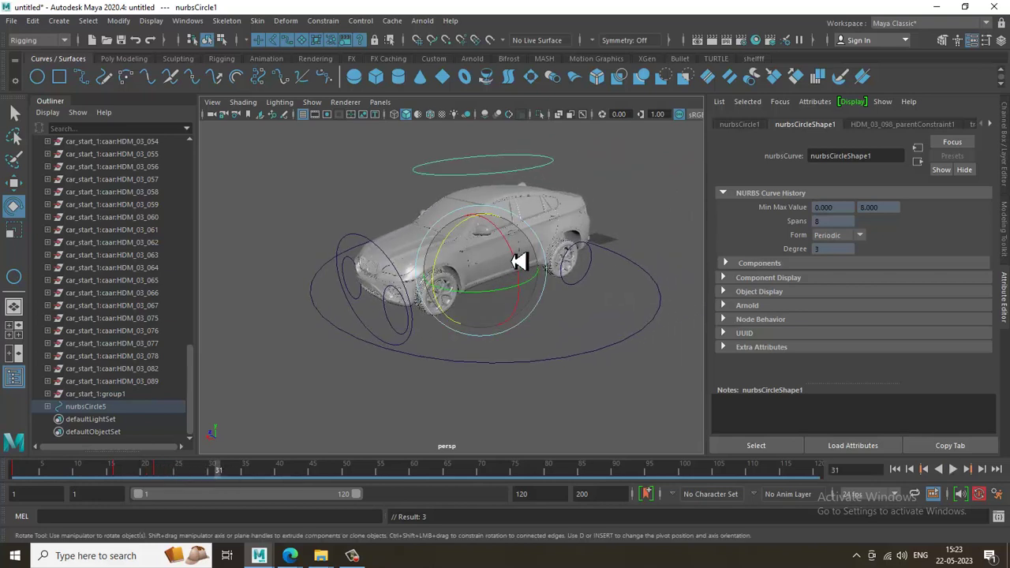
{"action": "left_click_drag", "start_coordinate": [518, 261], "coordinate": [449, 262]}
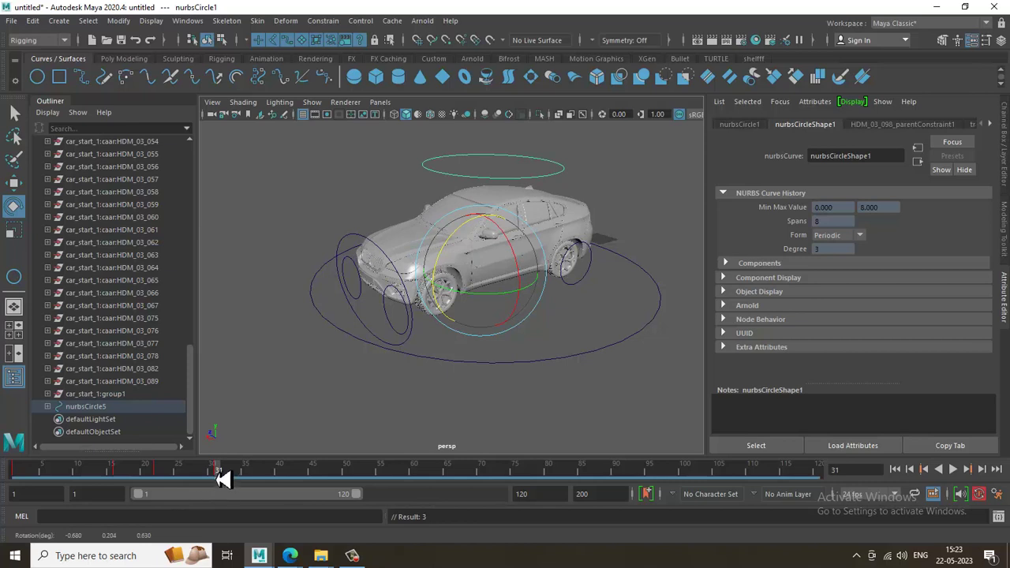
{"action": "left_click_drag", "start_coordinate": [223, 479], "coordinate": [266, 478]}
{"action": "left_click_drag", "start_coordinate": [393, 259], "coordinate": [460, 277]}
{"action": "key", "text": "s"}
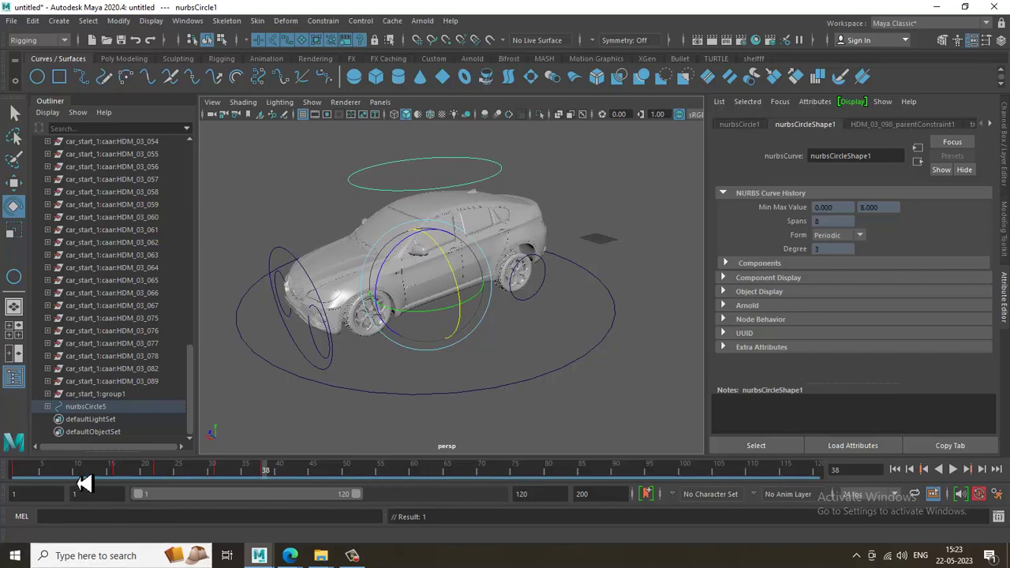
Key the two small front wheel circles at frame 1, move them down at frame 15, and play back the result
{"action": "left_click", "coordinate": [15, 474]}
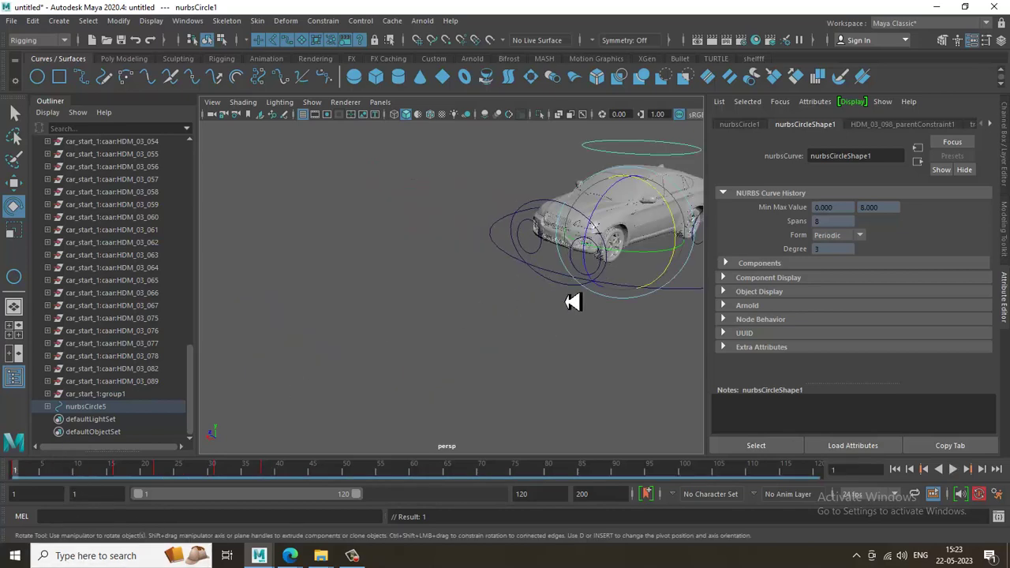
{"action": "middle_click_drag", "start_coordinate": [552, 290], "coordinate": [405, 314], "text": "alt"}
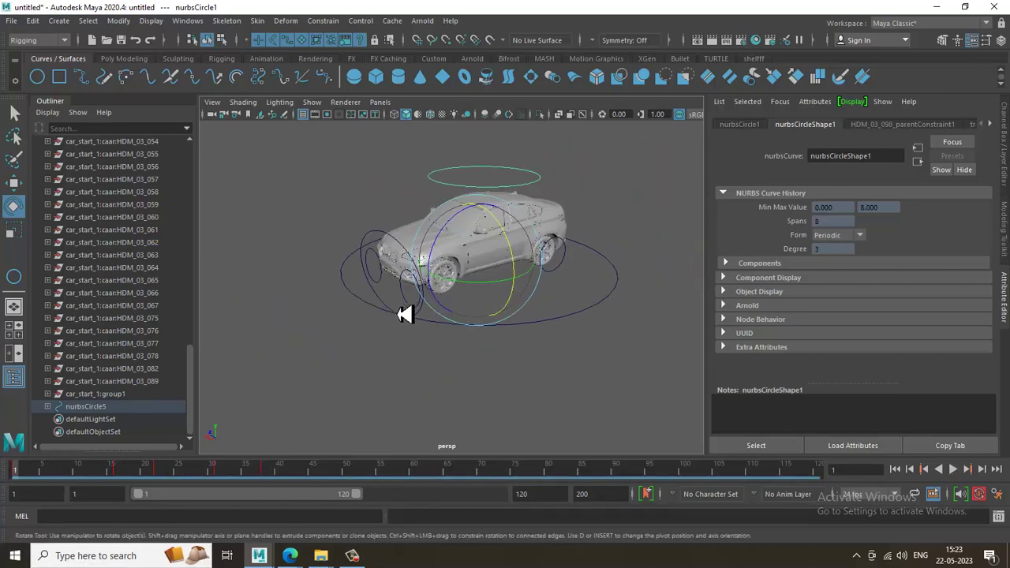
{"action": "left_click", "coordinate": [392, 290]}
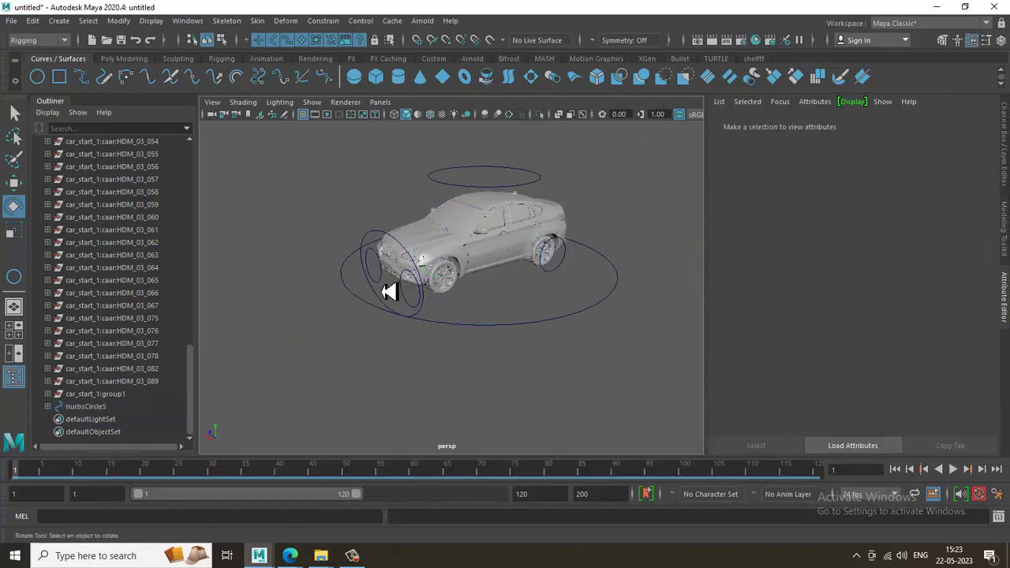
{"action": "left_click", "coordinate": [392, 295]}
{"action": "key", "text": "w"}
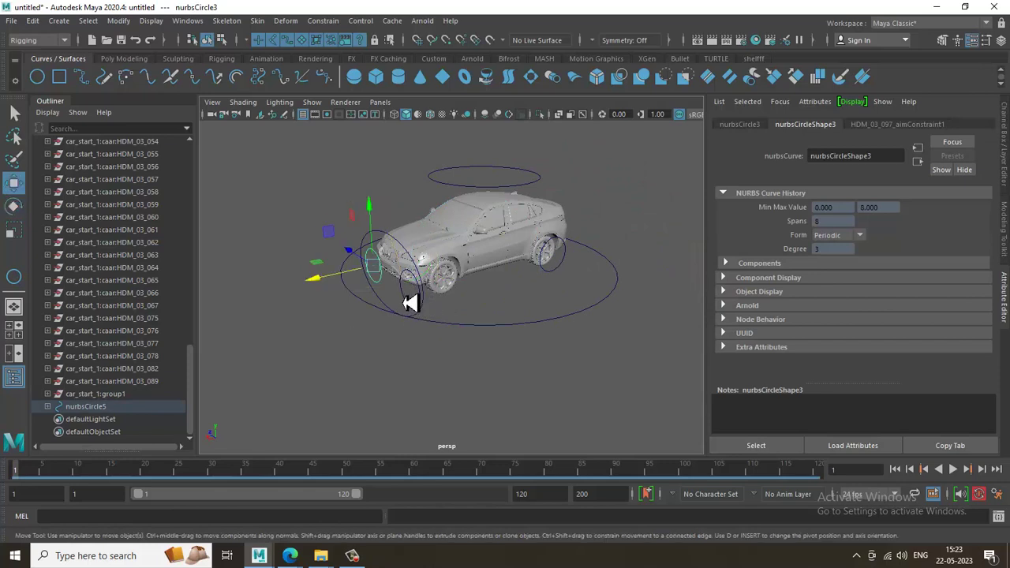
{"action": "left_click_drag", "start_coordinate": [24, 476], "coordinate": [111, 473]}
{"action": "left_click_drag", "start_coordinate": [357, 265], "coordinate": [388, 560]}
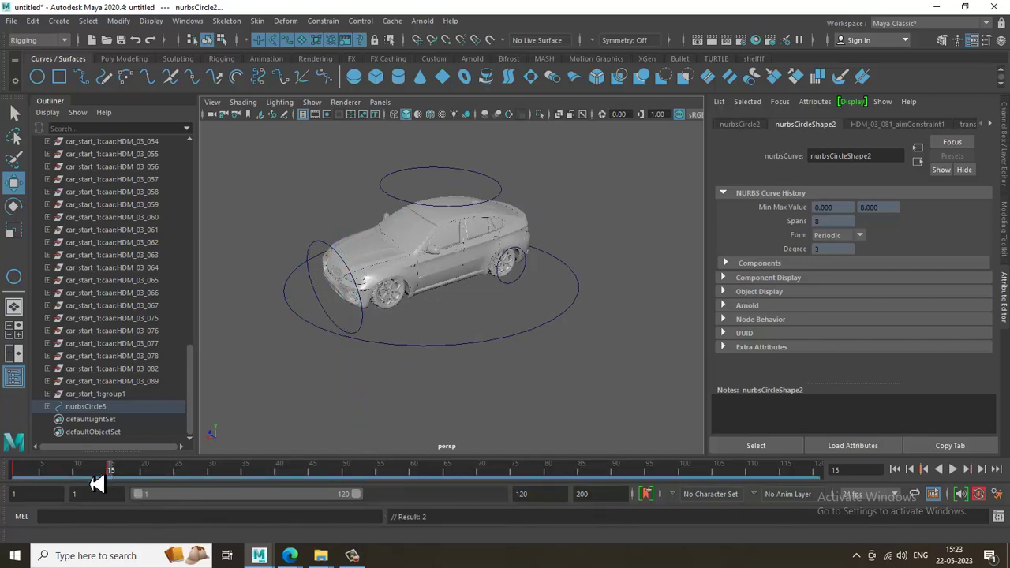
{"action": "key", "text": "alt+v"}
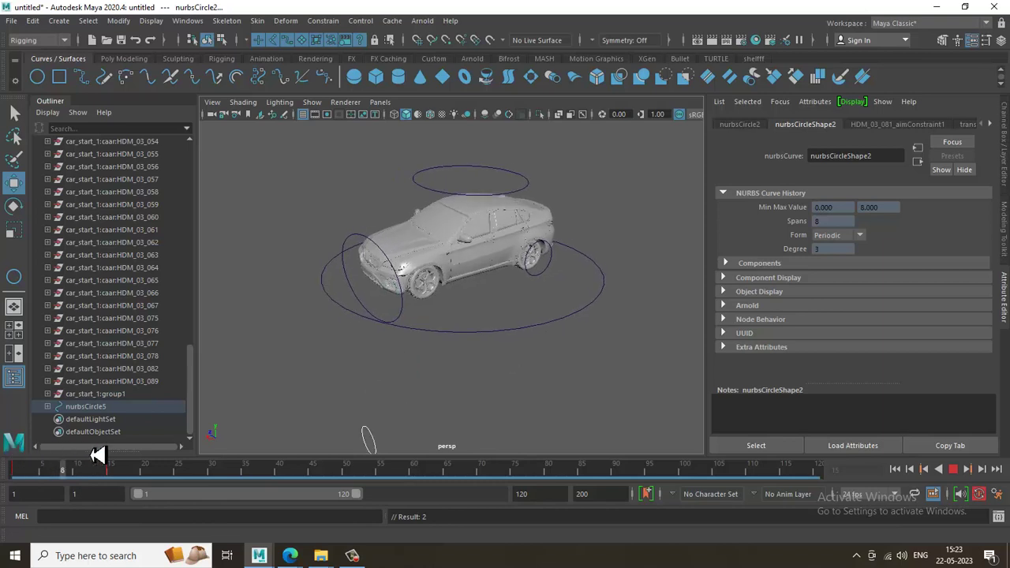
{"action": "key", "text": "alt+v"}
Move the two small front wheel circles much farther below the car at frame 26
{"action": "right_click_drag", "start_coordinate": [433, 331], "coordinate": [344, 133], "text": "alt"}
{"action": "middle_click_drag", "start_coordinate": [545, 289], "coordinate": [502, 229], "text": "alt"}
{"action": "right_click_drag", "start_coordinate": [501, 230], "coordinate": [463, 222], "text": "alt"}
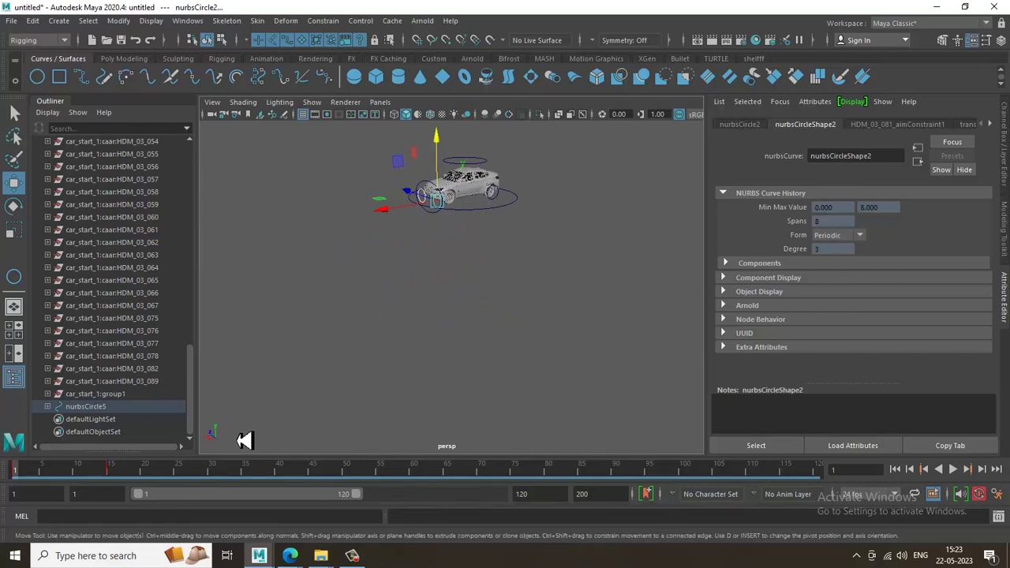
{"action": "left_click_drag", "start_coordinate": [67, 481], "coordinate": [184, 477]}
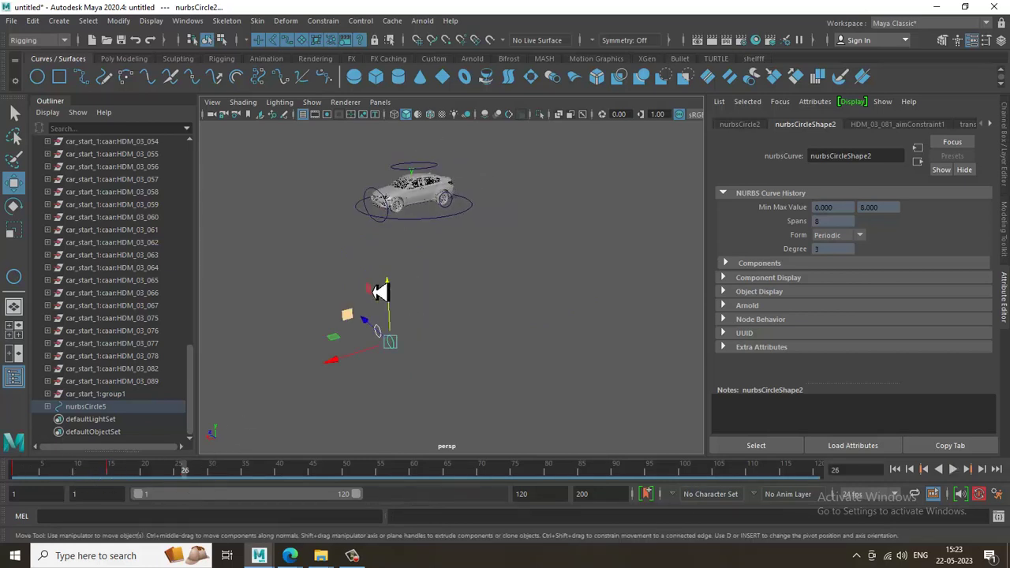
{"action": "left_click_drag", "start_coordinate": [401, 298], "coordinate": [396, 296]}
{"action": "middle_click_drag", "start_coordinate": [421, 432], "coordinate": [433, 566]}
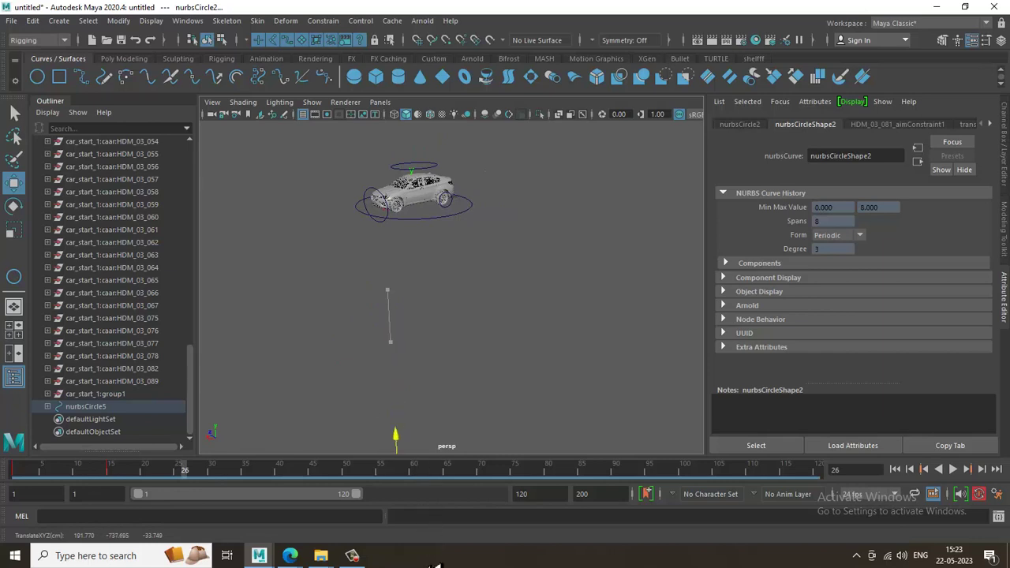
Key the rear wheel circle at frame 1, and rotate it at frame 15 to spin the wheel
{"action": "left_click_drag", "start_coordinate": [477, 192], "coordinate": [478, 263], "text": "alt"}
{"action": "middle_click_drag", "start_coordinate": [478, 264], "coordinate": [492, 324], "text": "alt"}
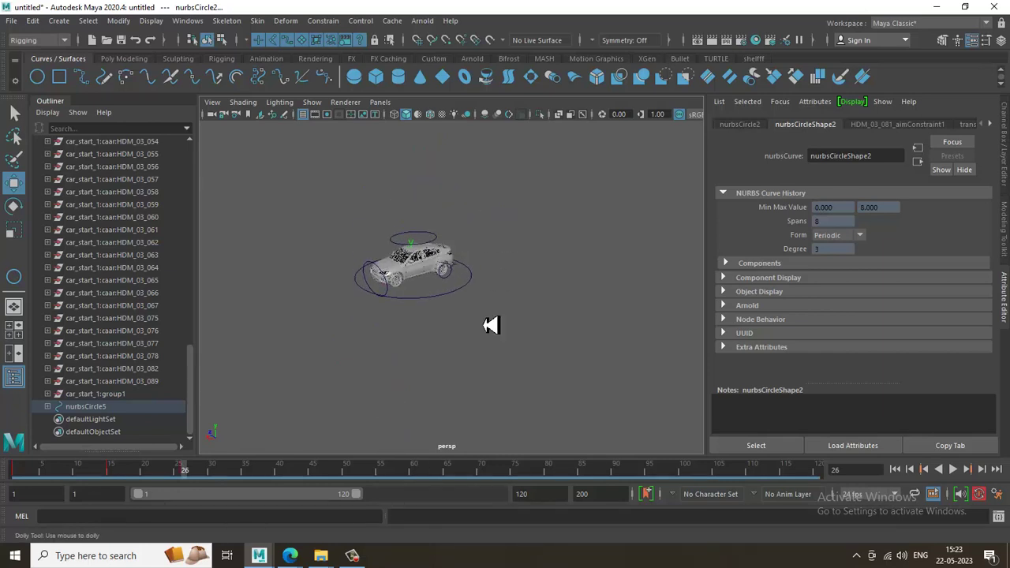
{"action": "right_click_drag", "start_coordinate": [492, 324], "coordinate": [664, 443], "text": "alt"}
{"action": "scroll", "coordinate": [665, 443], "scroll_direction": "up", "scroll_amount": 5}
{"action": "scroll", "coordinate": [554, 302], "scroll_direction": "up", "scroll_amount": 4}
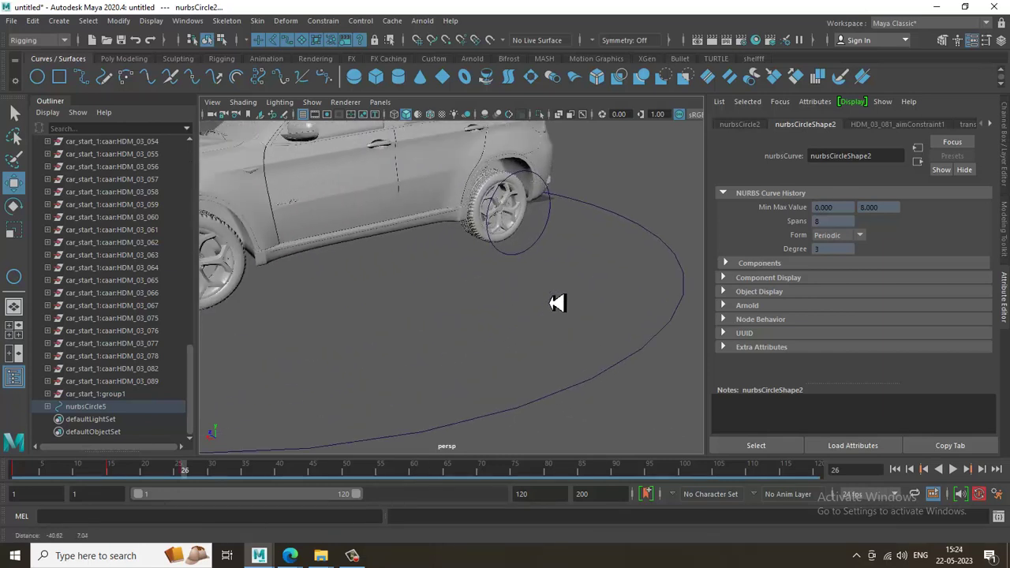
{"action": "left_click", "coordinate": [526, 260]}
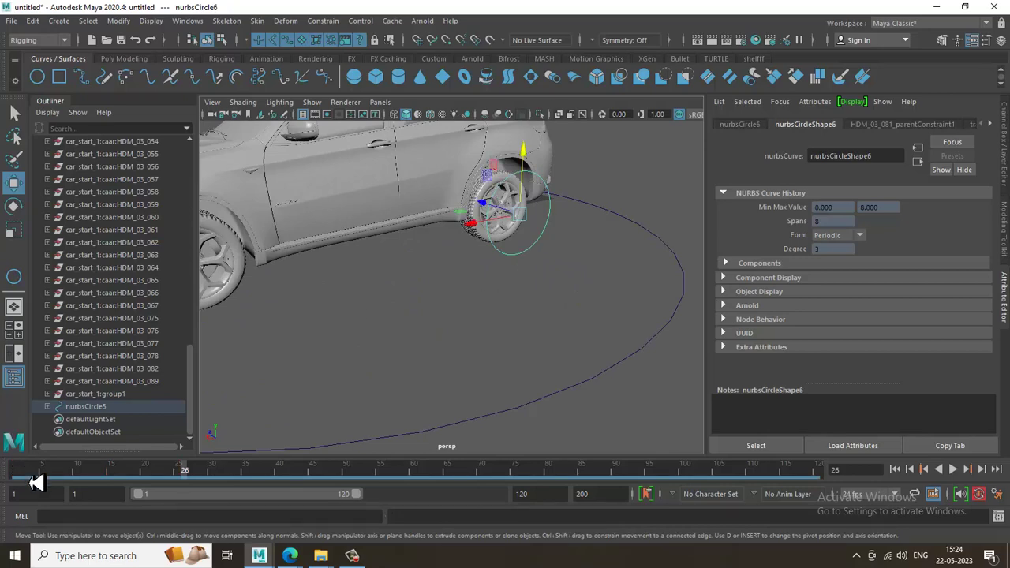
{"action": "left_click_drag", "start_coordinate": [36, 480], "coordinate": [99, 481]}
{"action": "key", "text": "s"}
{"action": "left_click", "coordinate": [111, 477]}
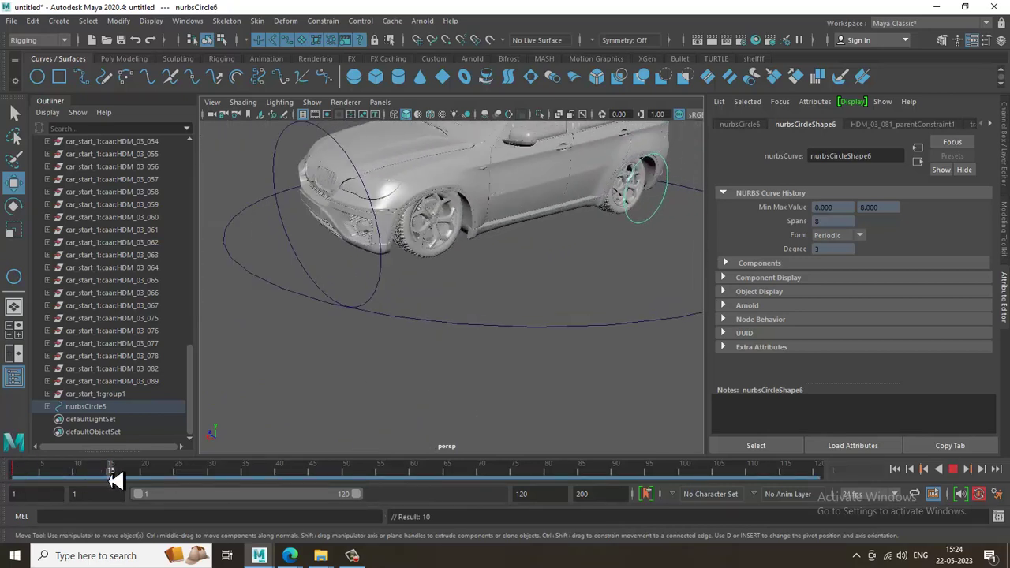
{"action": "key", "text": "e"}
{"action": "left_click_drag", "start_coordinate": [618, 175], "coordinate": [449, 371]}
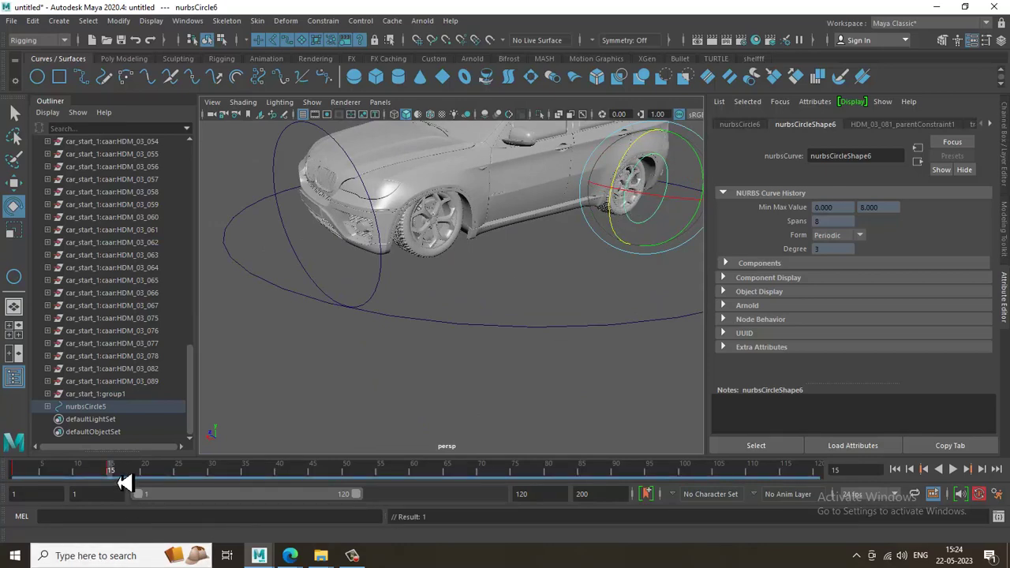
Rotate the rear wheel circle further at frame 28, and return to frame 1 to inspect the front wheel
{"action": "left_click_drag", "start_coordinate": [123, 478], "coordinate": [199, 473]}
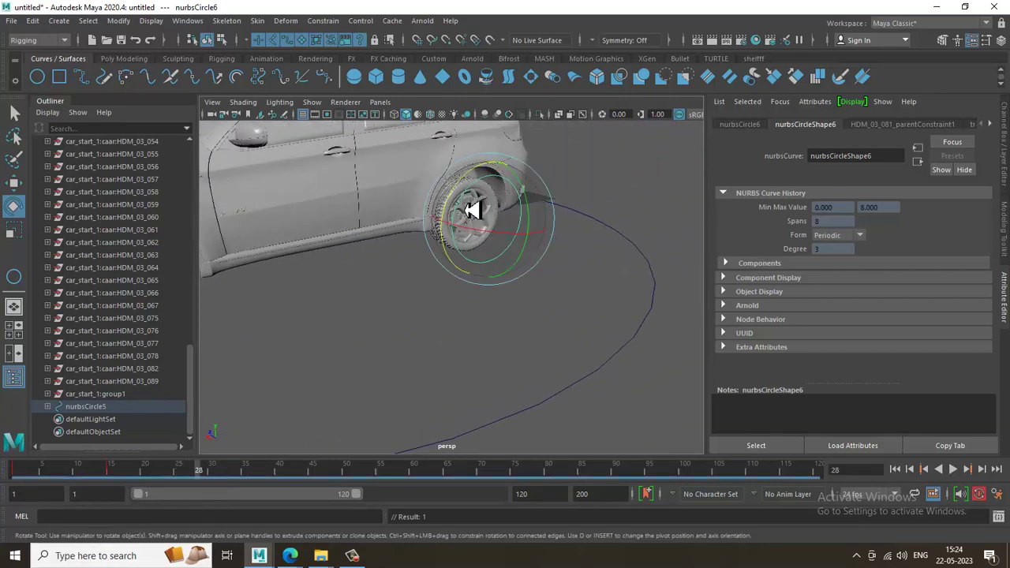
{"action": "left_click_drag", "start_coordinate": [472, 209], "coordinate": [416, 331]}
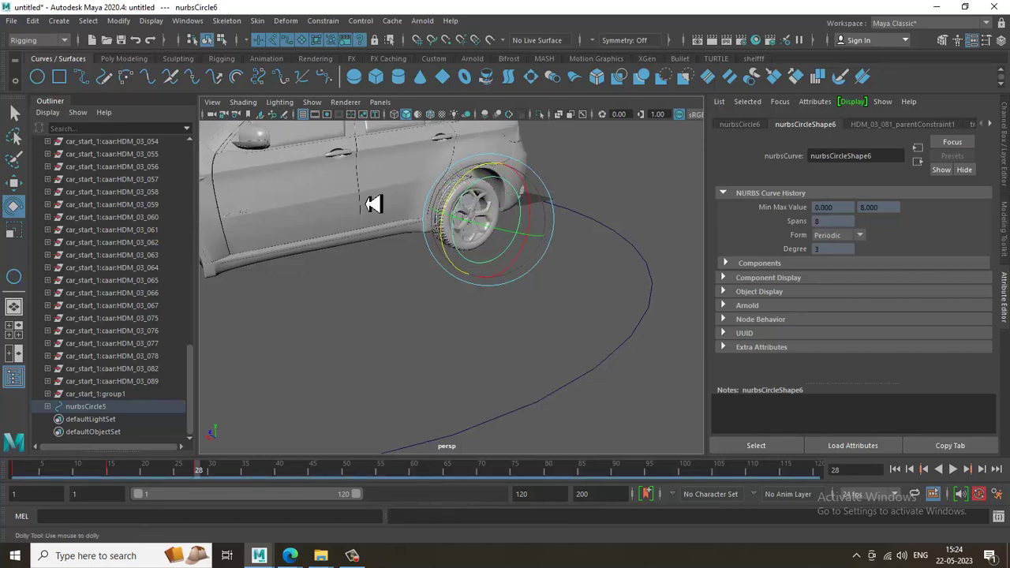
{"action": "scroll", "coordinate": [378, 307], "scroll_direction": "down", "scroll_amount": 5}
{"action": "left_click_drag", "start_coordinate": [204, 471], "coordinate": [10, 466]}
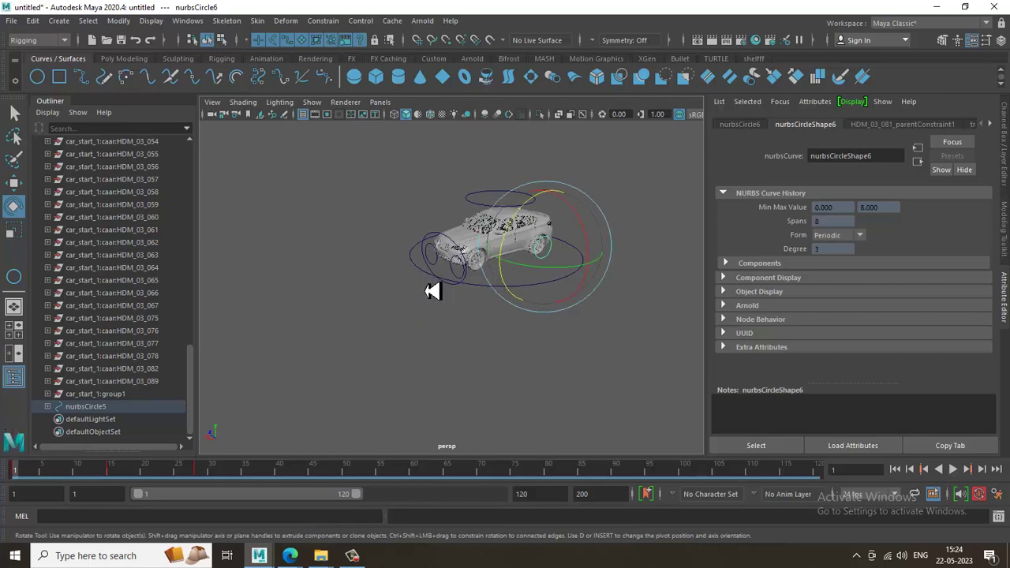
{"action": "scroll", "coordinate": [634, 368], "scroll_direction": "up", "scroll_amount": 8}
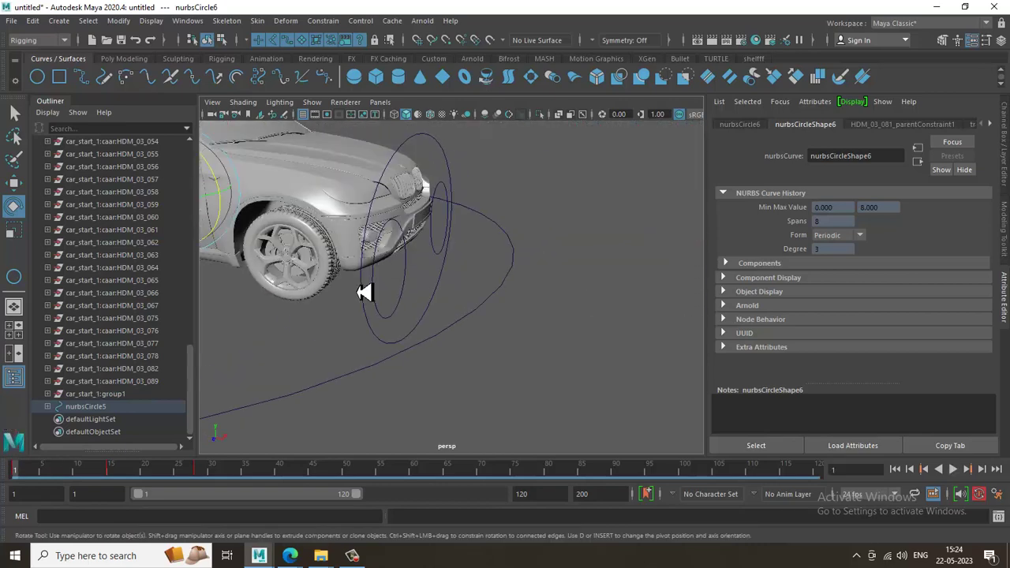
Key the other rear wheel's circle at frame 1, and rotate it at about frame 13 and again at frame 24
{"action": "left_click_drag", "start_coordinate": [364, 292], "coordinate": [427, 342], "text": "alt"}
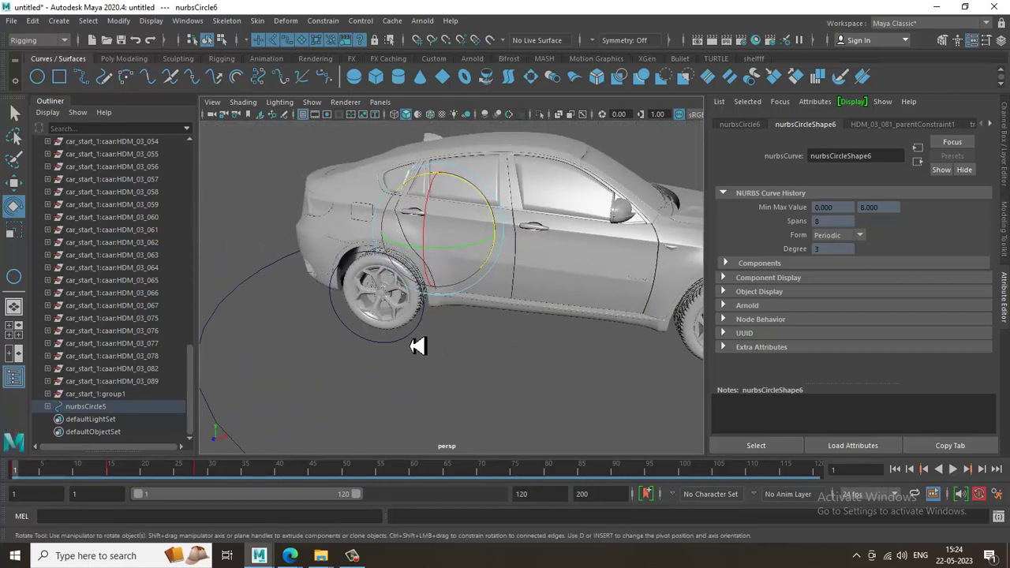
{"action": "left_click", "coordinate": [406, 340]}
{"action": "key", "text": "s"}
{"action": "key", "text": "alt+v"}
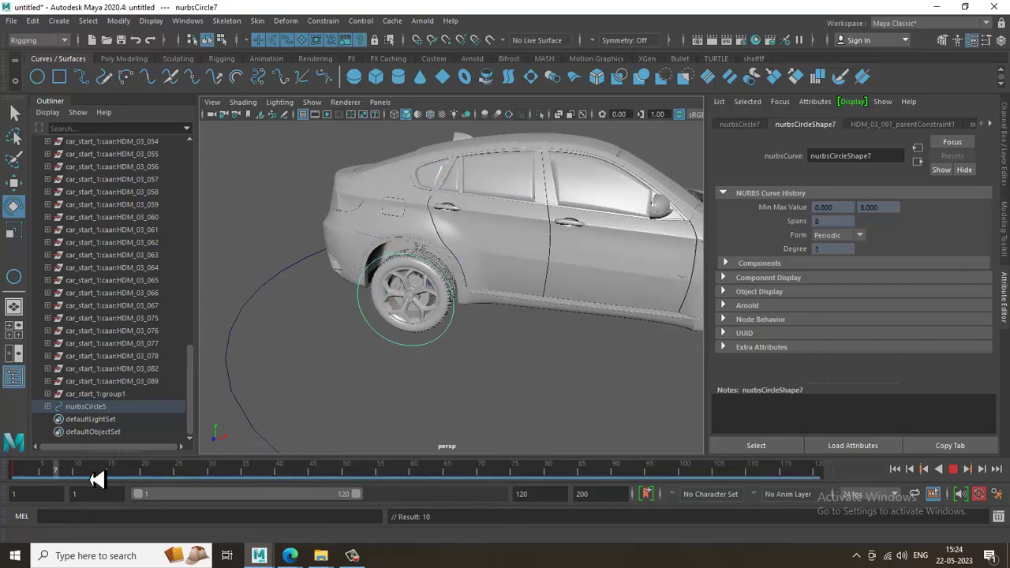
{"action": "key", "text": "alt+v"}
{"action": "left_click_drag", "start_coordinate": [532, 286], "coordinate": [608, 438]}
{"action": "left_click_drag", "start_coordinate": [117, 482], "coordinate": [181, 477]}
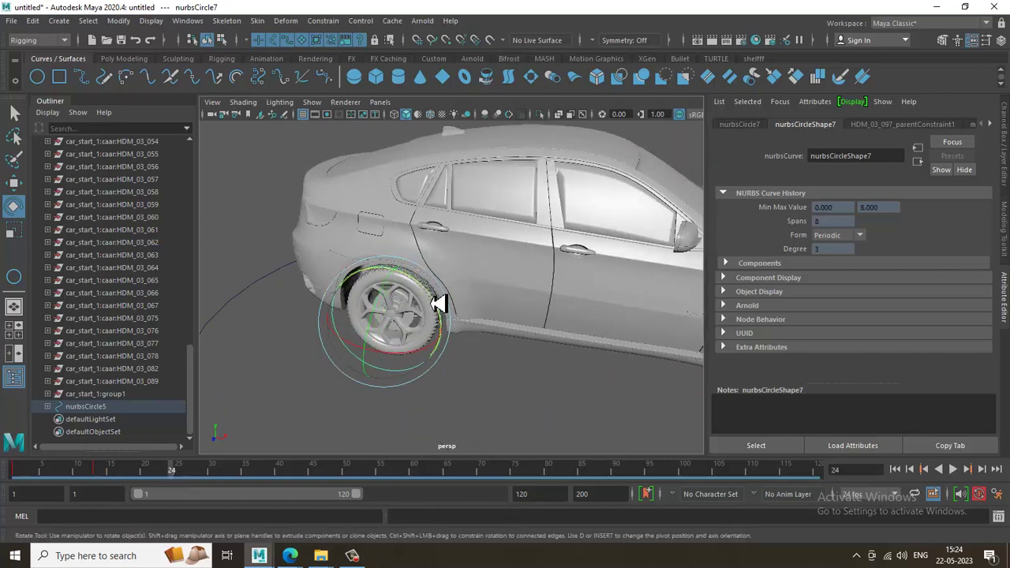
Return to frame 1, deselect the wheel circle, and play back the whole car animation before stopping it
{"action": "scroll", "coordinate": [550, 272], "scroll_direction": "down", "scroll_amount": 6}
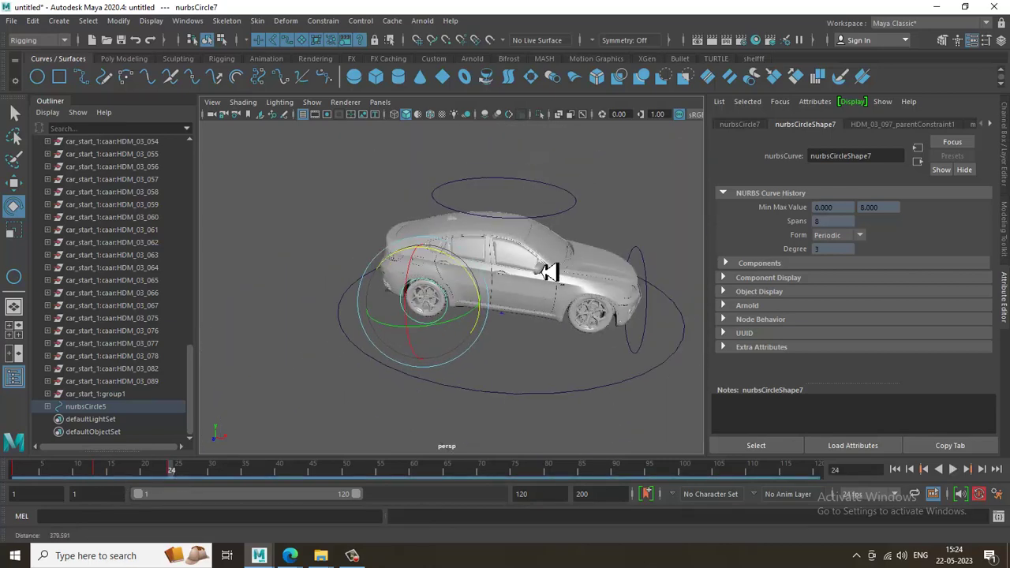
{"action": "scroll", "coordinate": [550, 272], "scroll_direction": "down", "scroll_amount": 5}
{"action": "left_click_drag", "start_coordinate": [550, 272], "coordinate": [347, 282], "text": "alt"}
{"action": "key", "text": "w"}
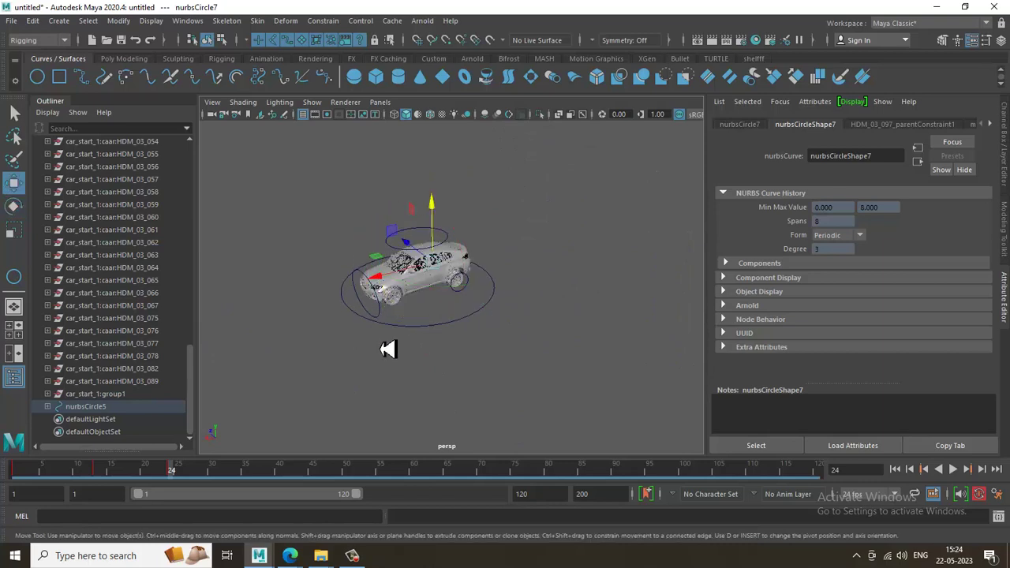
{"action": "left_click_drag", "start_coordinate": [187, 482], "coordinate": [7, 397]}
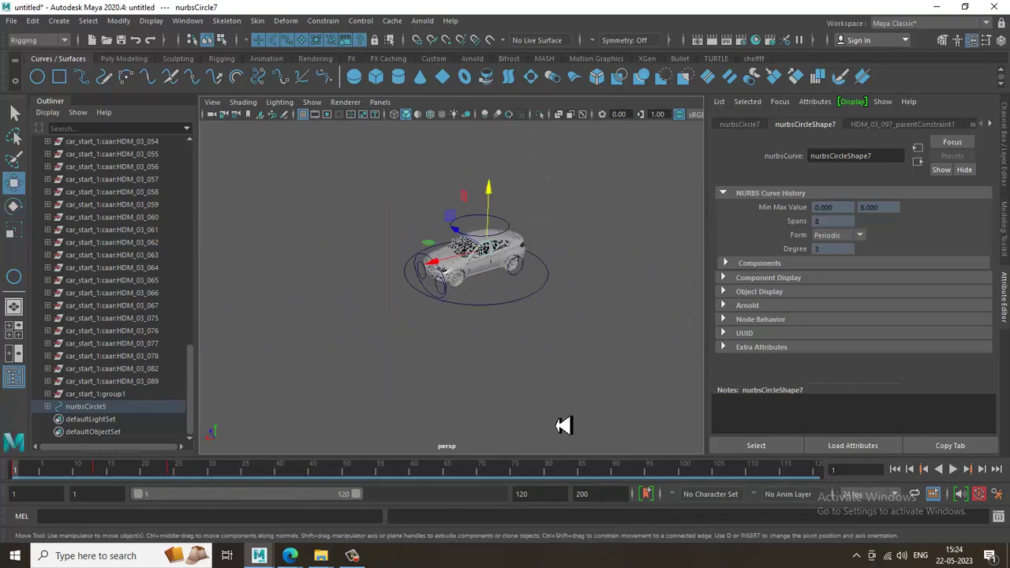
{"action": "left_click", "coordinate": [574, 426]}
{"action": "scroll", "coordinate": [554, 306], "scroll_direction": "up", "scroll_amount": 4}
{"action": "scroll", "coordinate": [557, 304], "scroll_direction": "up", "scroll_amount": 2}
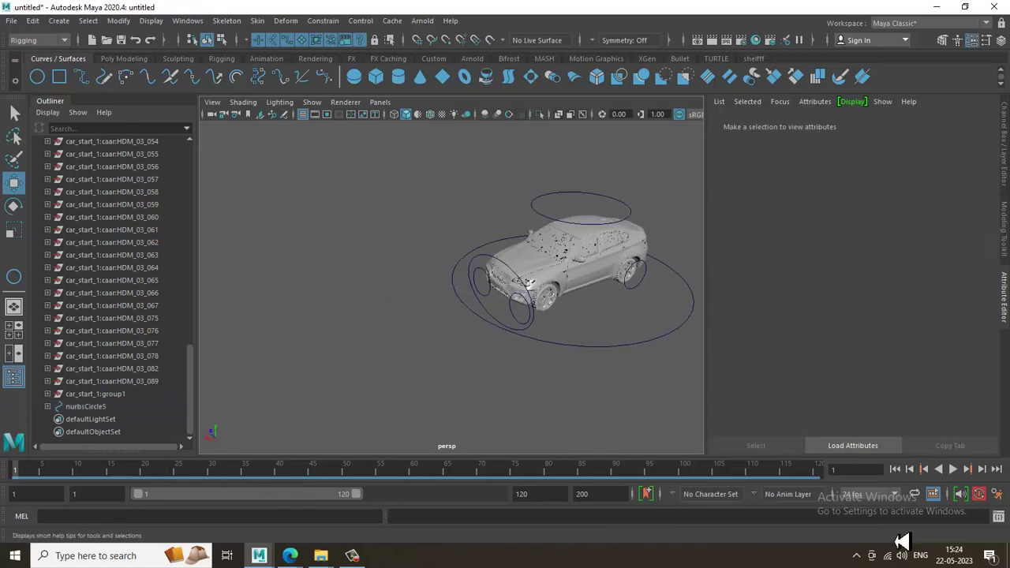
{"action": "left_click", "coordinate": [954, 468]}
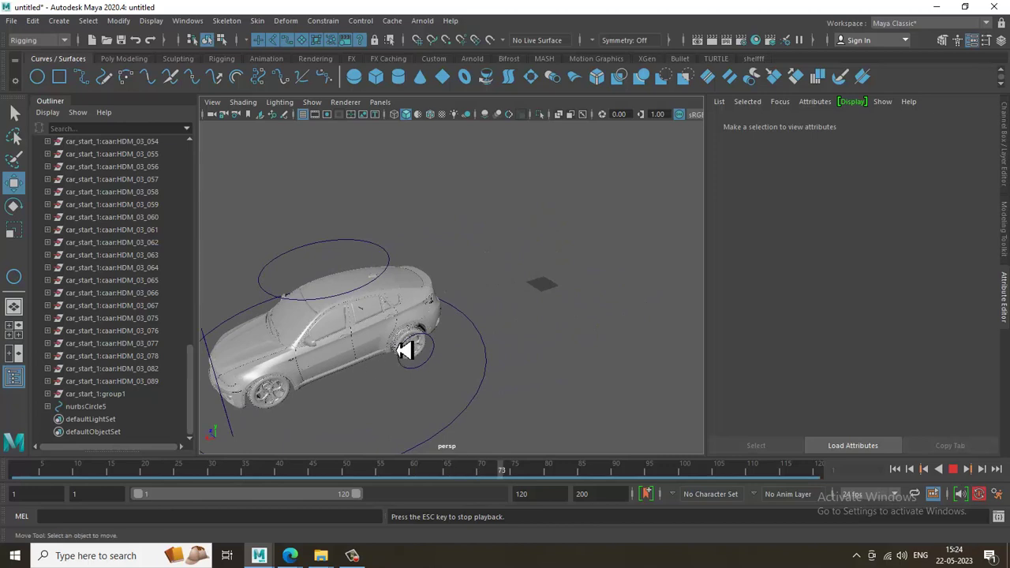
{"action": "left_click_drag", "start_coordinate": [410, 350], "coordinate": [417, 343], "text": "alt"}
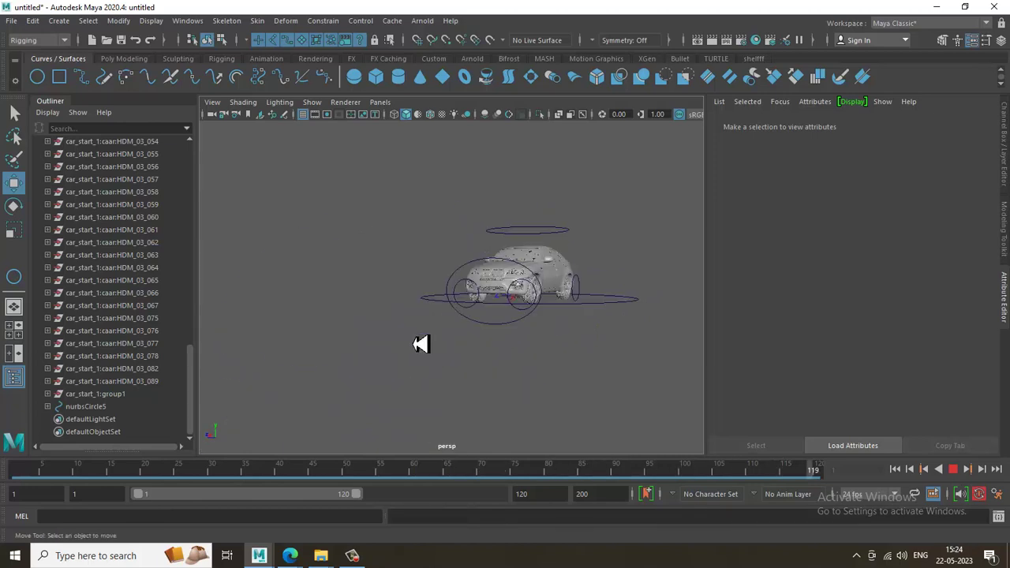
{"action": "left_click", "coordinate": [954, 470]}
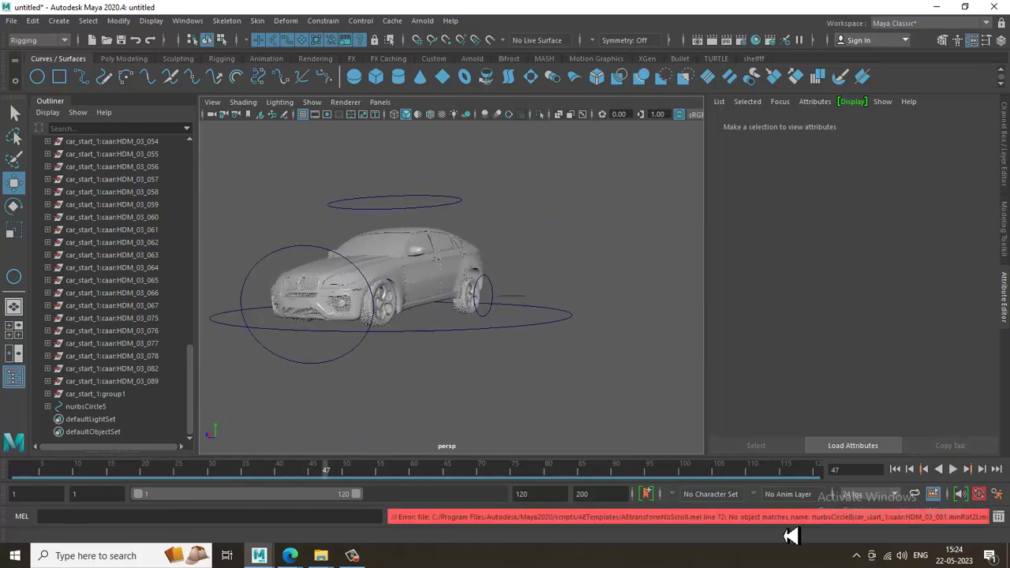
Set the playback end to frame 35, play the animation, and extend the playback end to frame 50
{"action": "left_click_drag", "start_coordinate": [550, 499], "coordinate": [455, 504]}
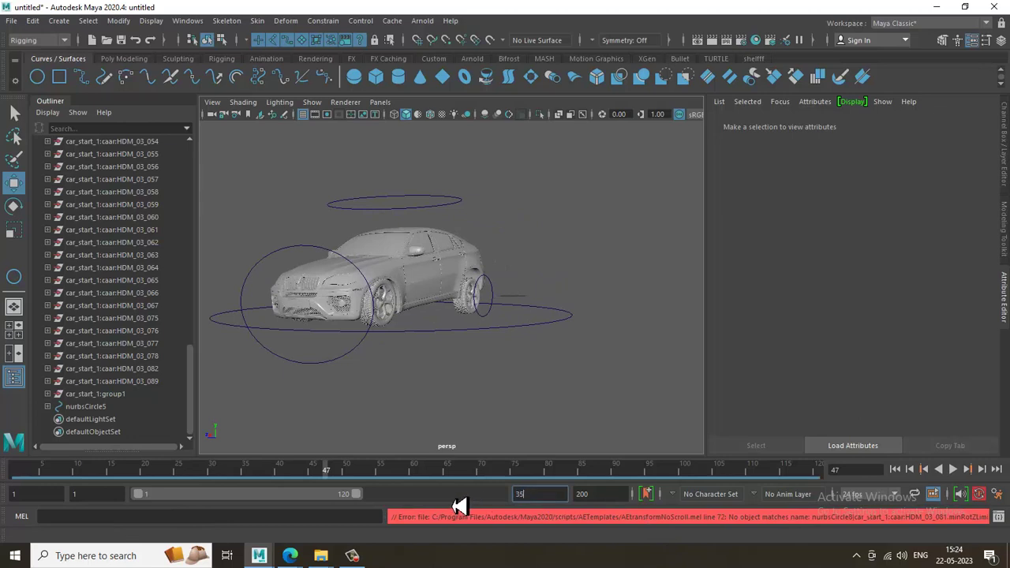
{"action": "type", "text": "35"}
{"action": "key", "text": "Return"}
{"action": "left_click", "coordinate": [952, 469]}
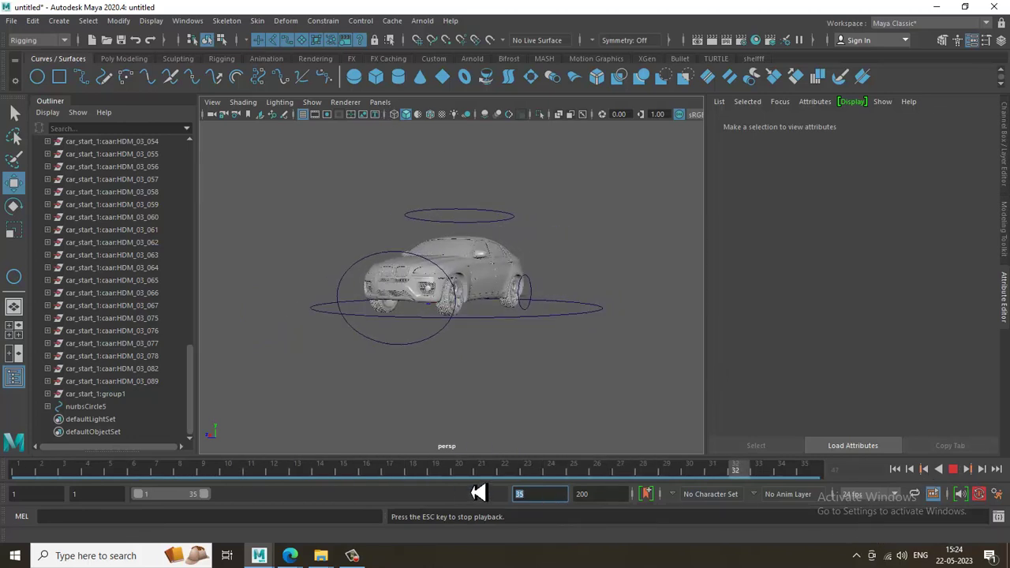
{"action": "type", "text": "50"}
{"action": "key", "text": "Return"}
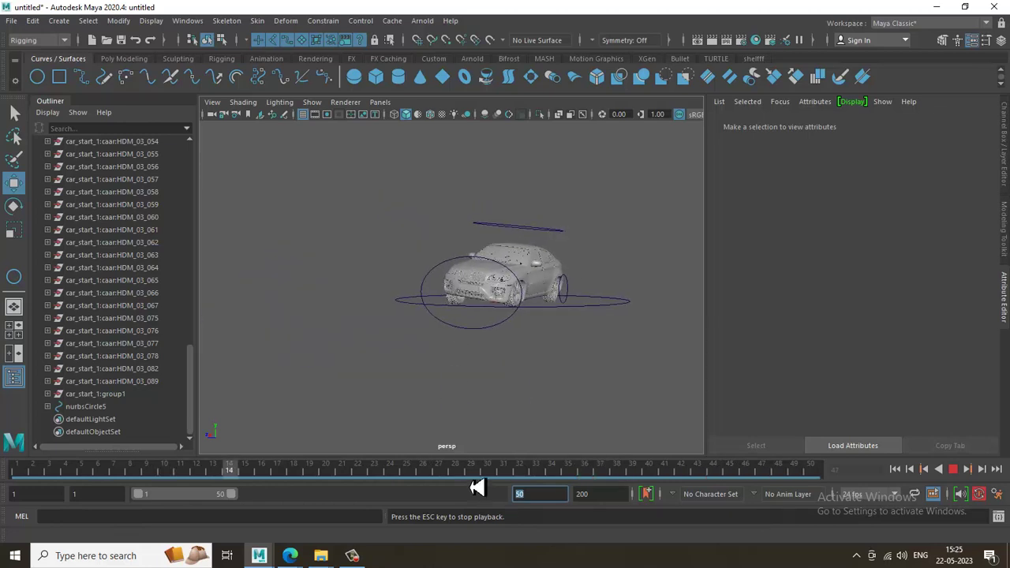
Show only polygons in the perspective view, and watch the looping car animation up close without the control circles
{"action": "left_click", "coordinate": [315, 104]}
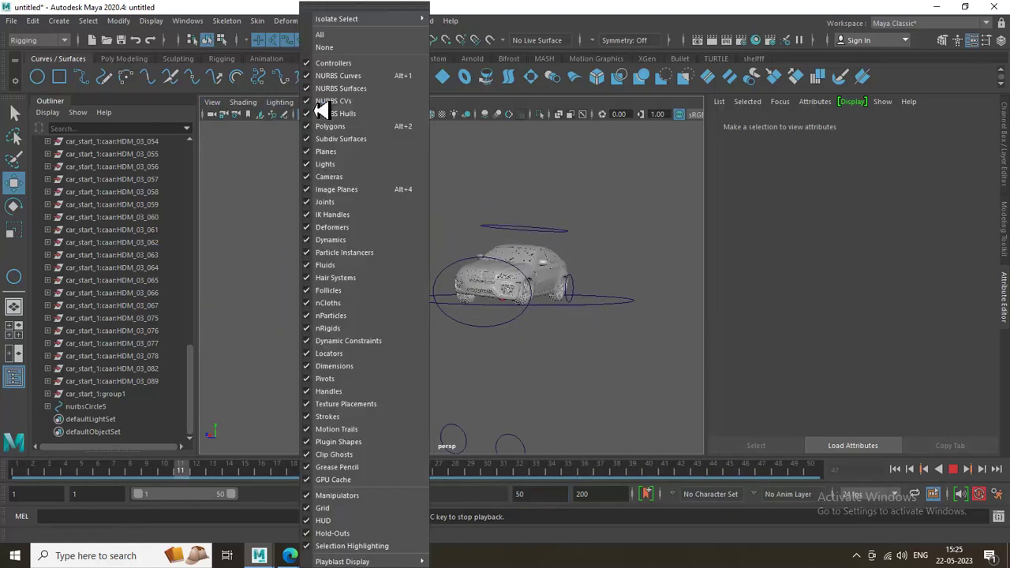
{"action": "left_click", "coordinate": [319, 104]}
{"action": "left_click", "coordinate": [320, 105]}
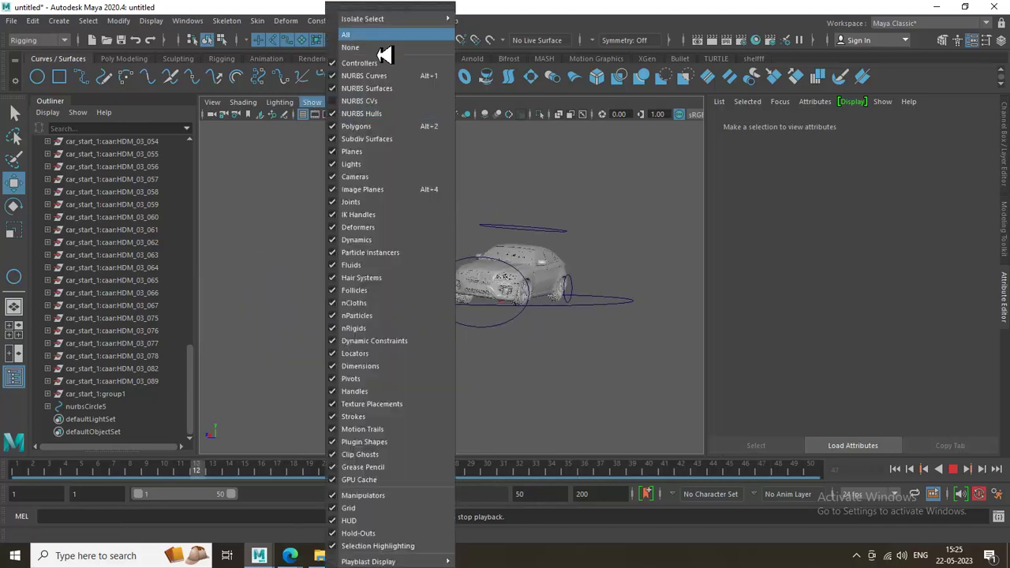
{"action": "left_click", "coordinate": [379, 47]}
{"action": "left_click", "coordinate": [314, 107]}
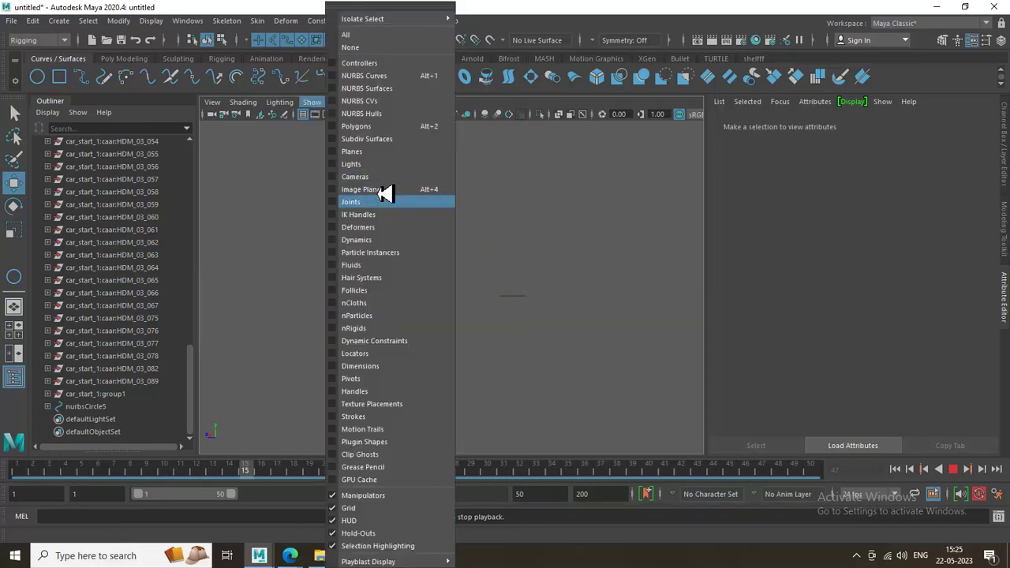
{"action": "left_click", "coordinate": [377, 127]}
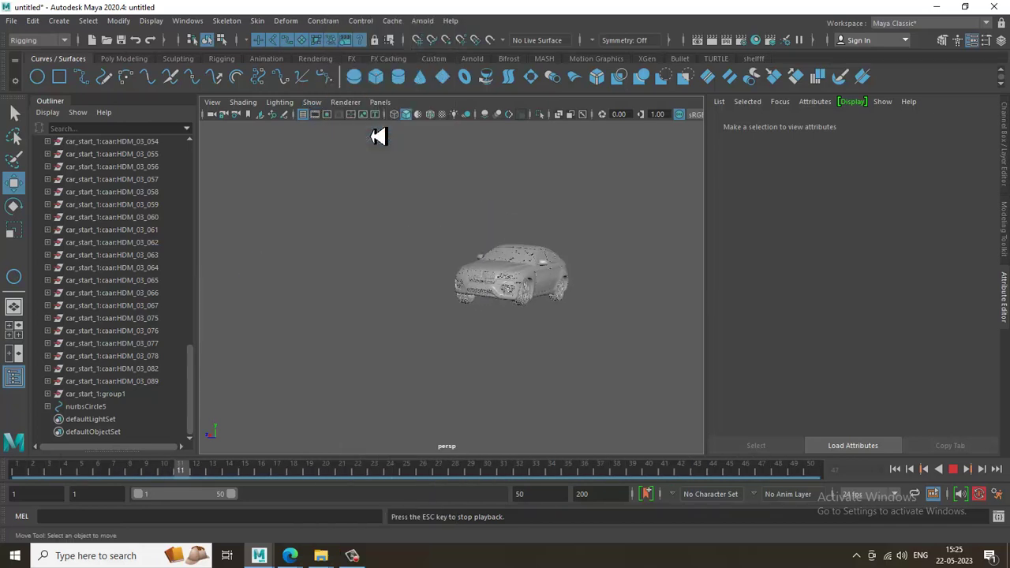
{"action": "left_click_drag", "start_coordinate": [387, 327], "coordinate": [480, 332], "text": "alt"}
{"action": "scroll", "coordinate": [484, 333], "scroll_direction": "up", "scroll_amount": 3}
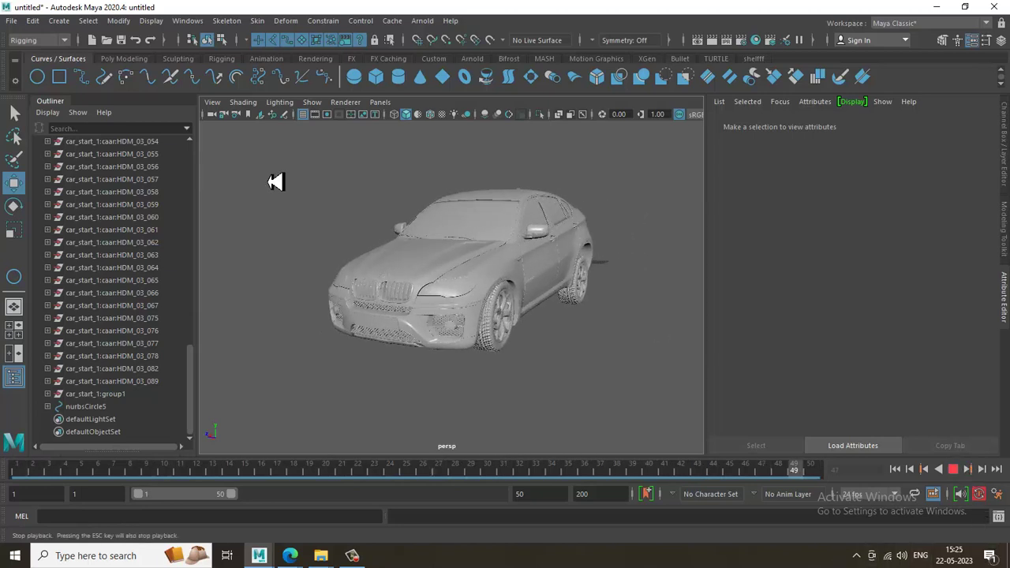
Stop the playback and display all object types again in the perspective view
{"action": "key", "text": "Escape"}
{"action": "left_click", "coordinate": [315, 103]}
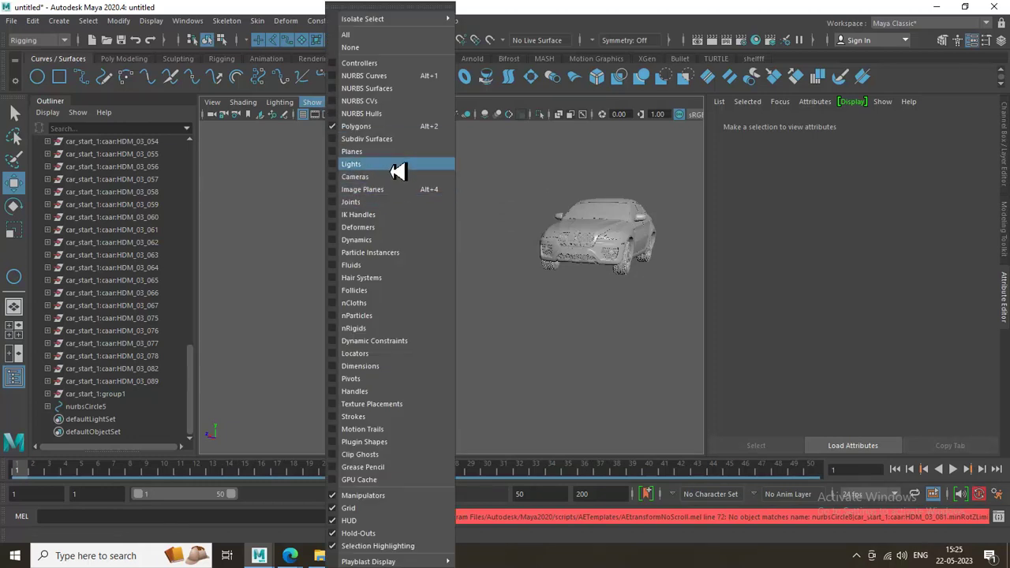
{"action": "left_click", "coordinate": [377, 34]}
{"action": "left_click_drag", "start_coordinate": [601, 279], "coordinate": [474, 310]}
{"action": "right_click_drag", "start_coordinate": [474, 310], "coordinate": [512, 338], "text": "alt"}
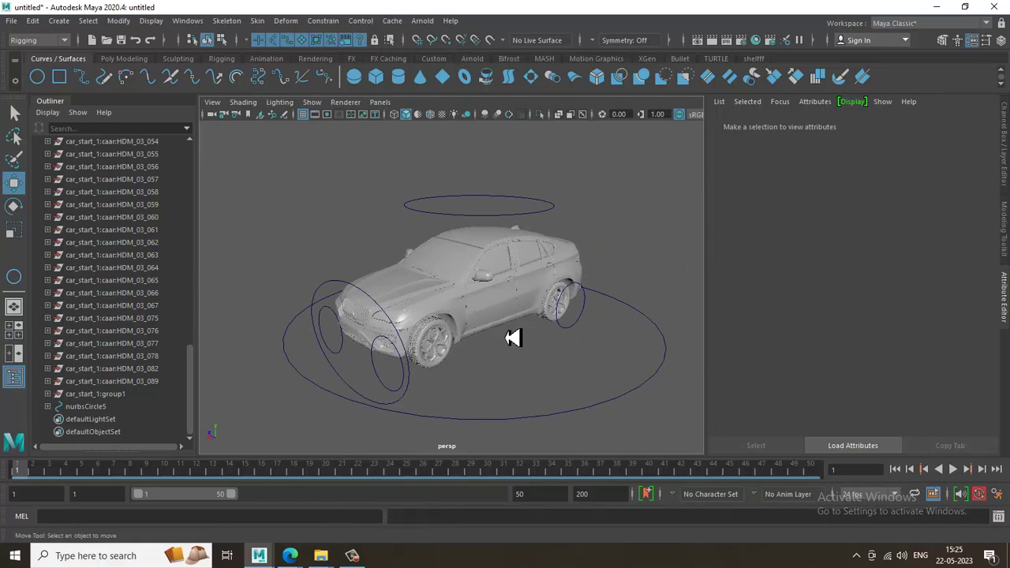